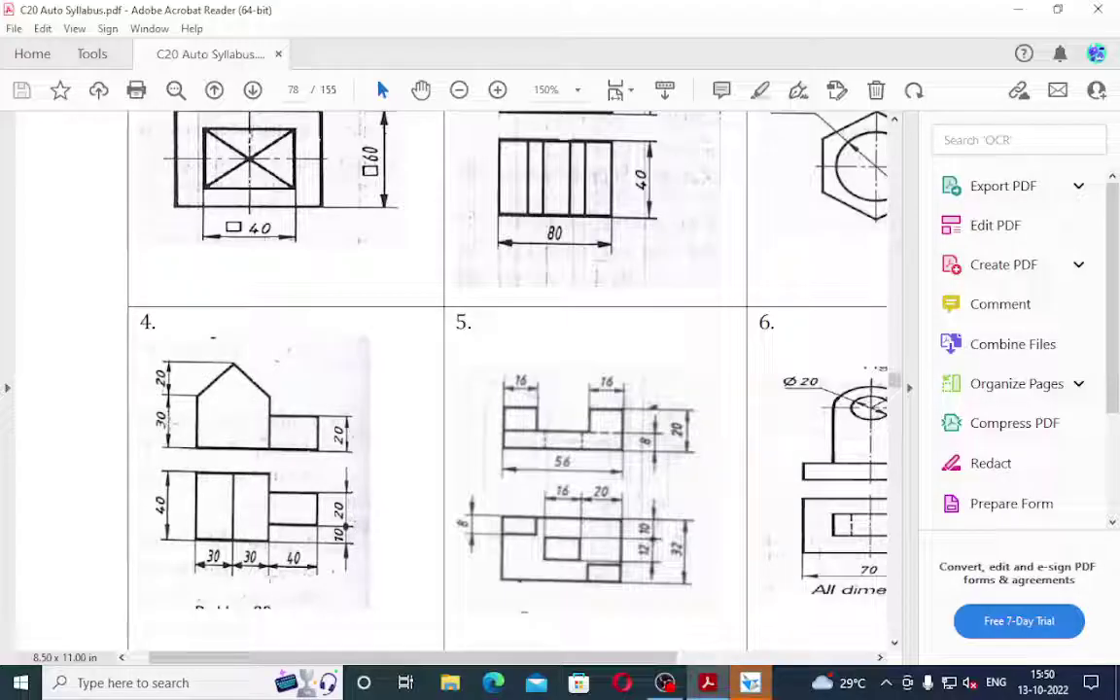
Switch to Solid Edge, close the open part, and create a new solid part.
click(750, 684)
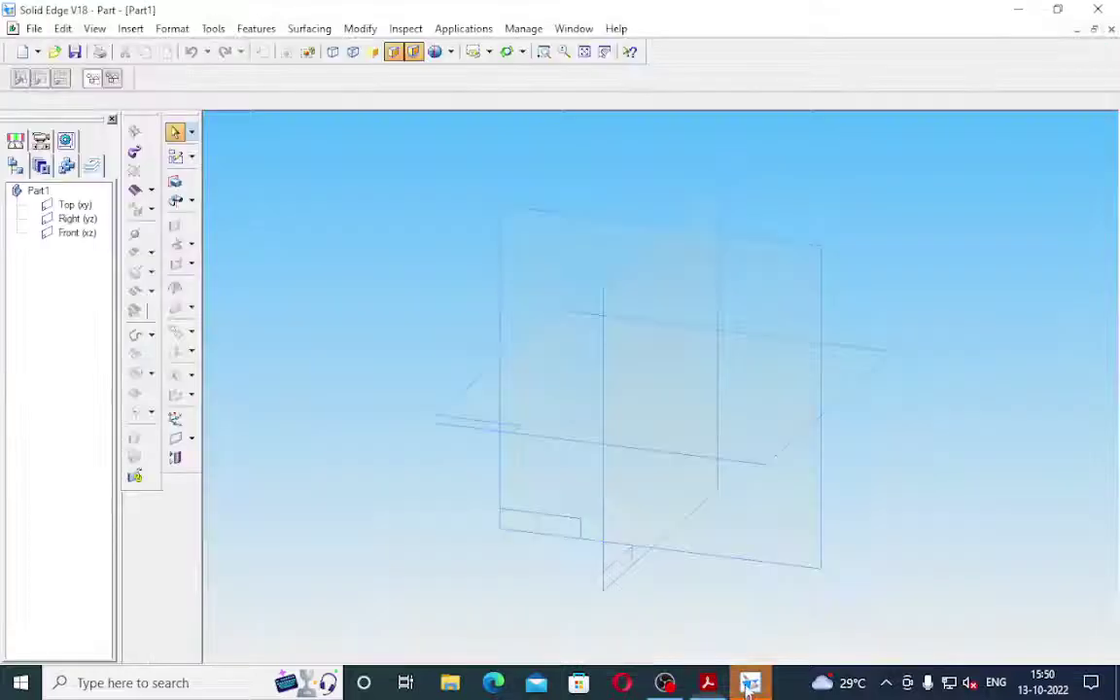
click(1111, 30)
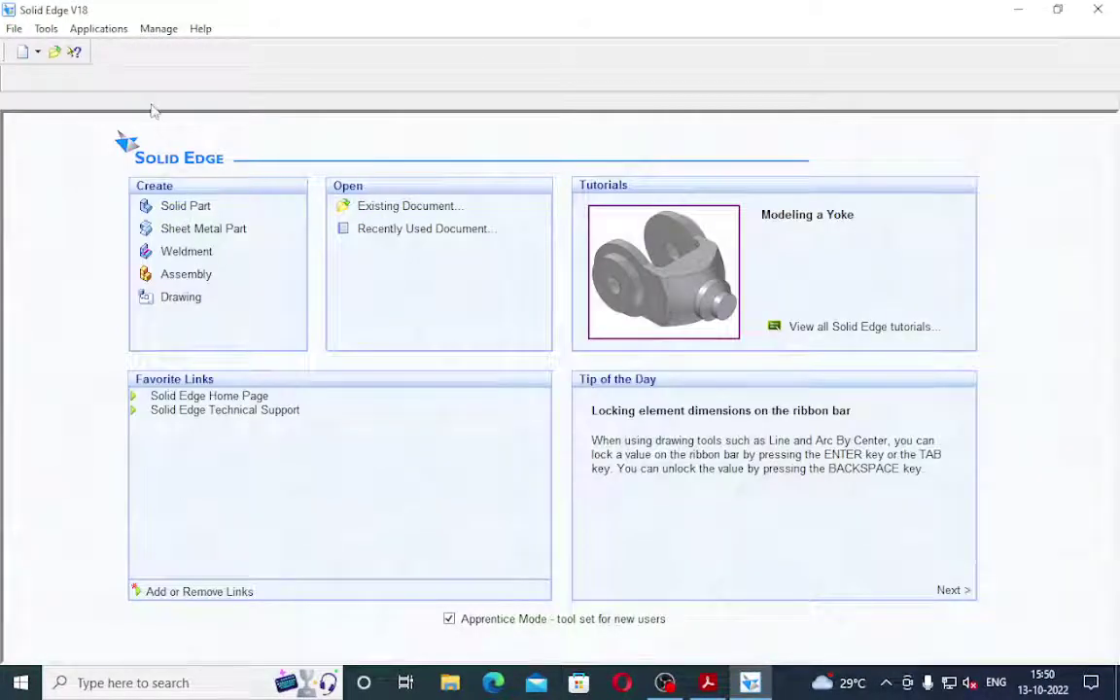
click(194, 212)
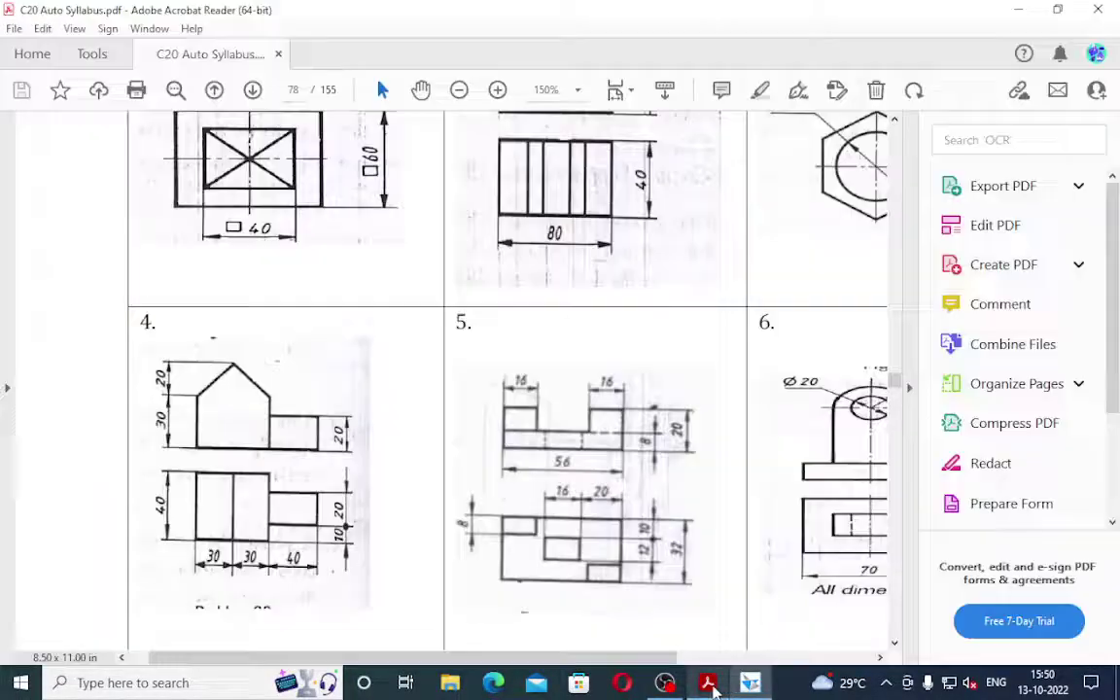
Check exercise 4 in the syllabus PDF, return to Solid Edge, and sketch a protrusion profile rectangle about 52 by 49 mm on the Top (xy) plane.
click(708, 683)
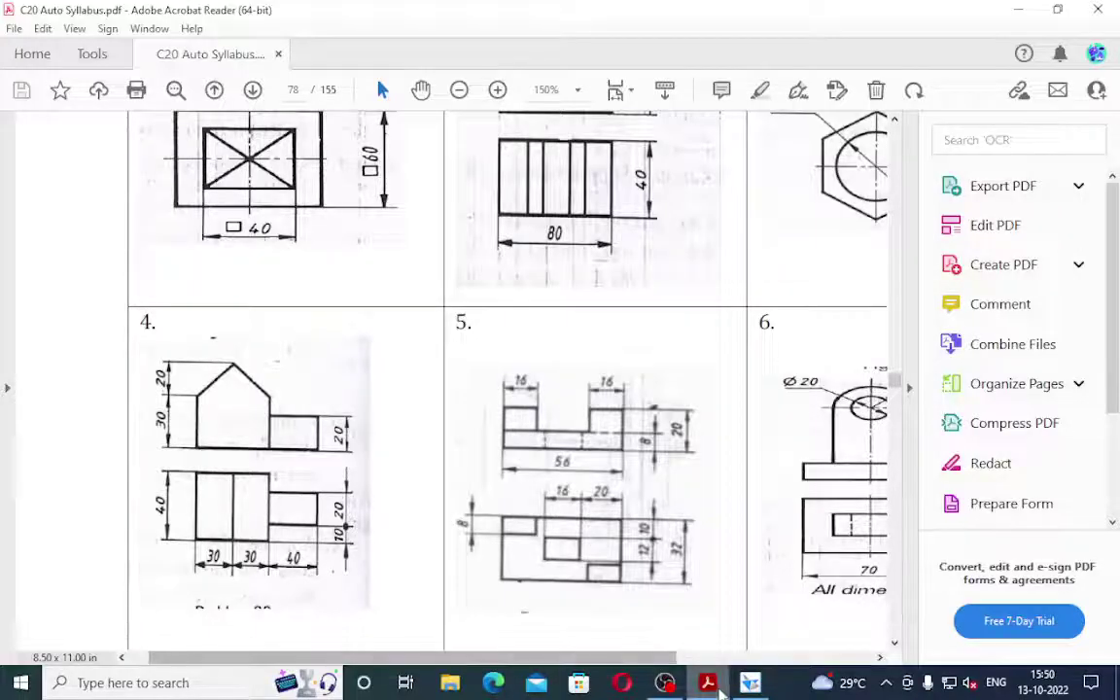
mouse_move(708, 687)
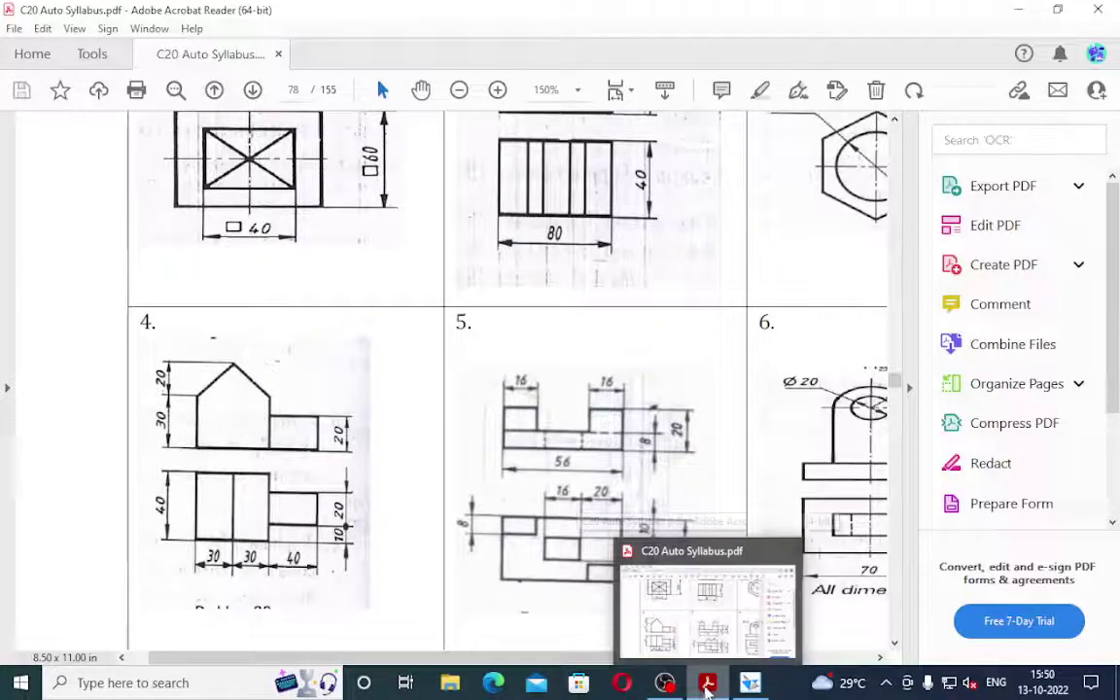
click(750, 684)
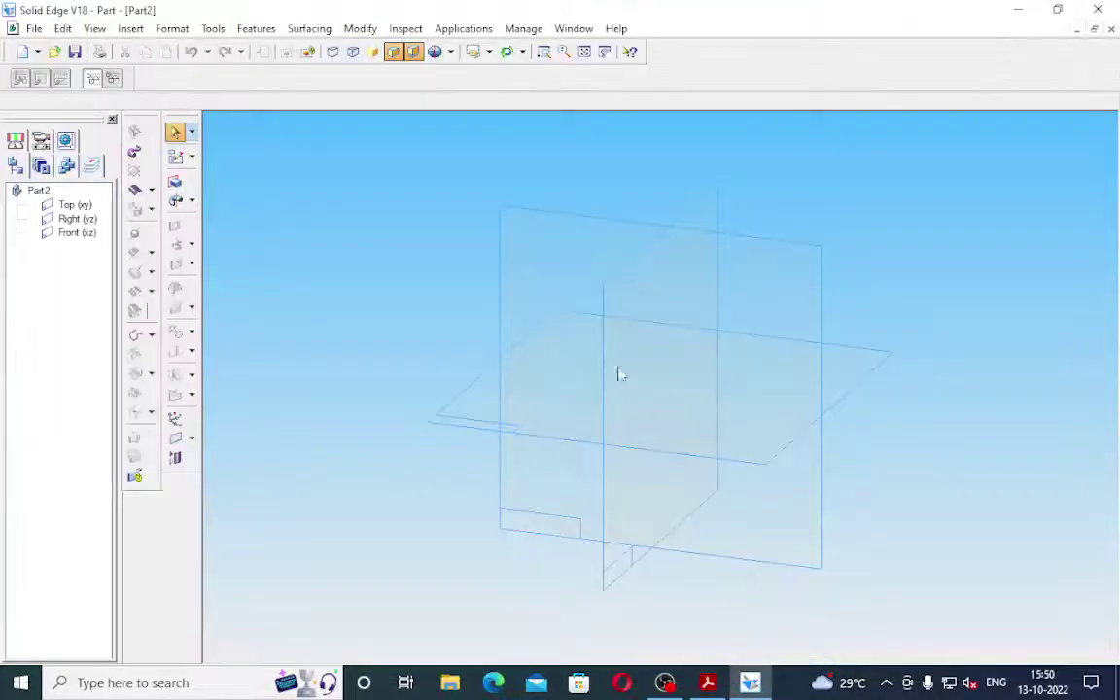
click(175, 181)
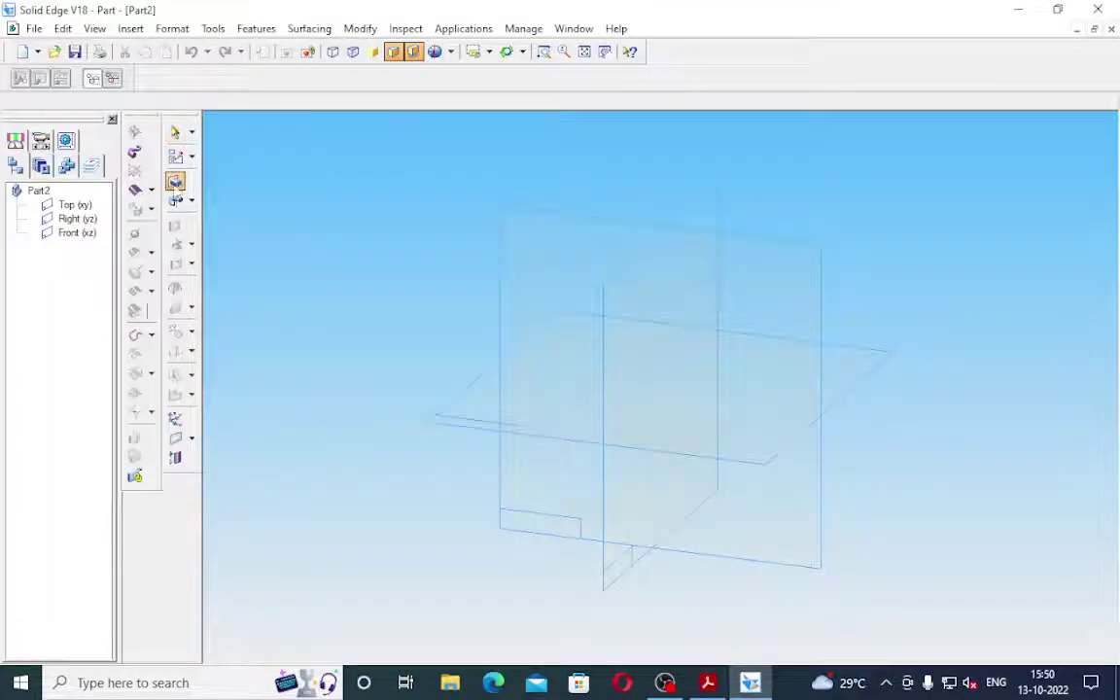
click(72, 205)
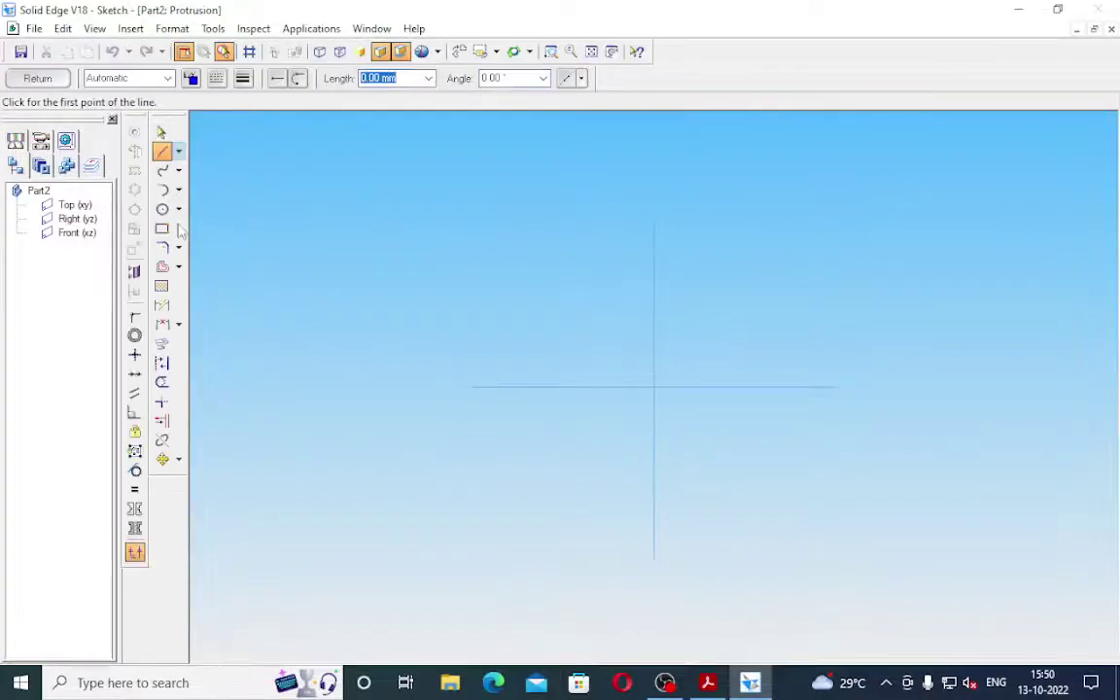
click(162, 229)
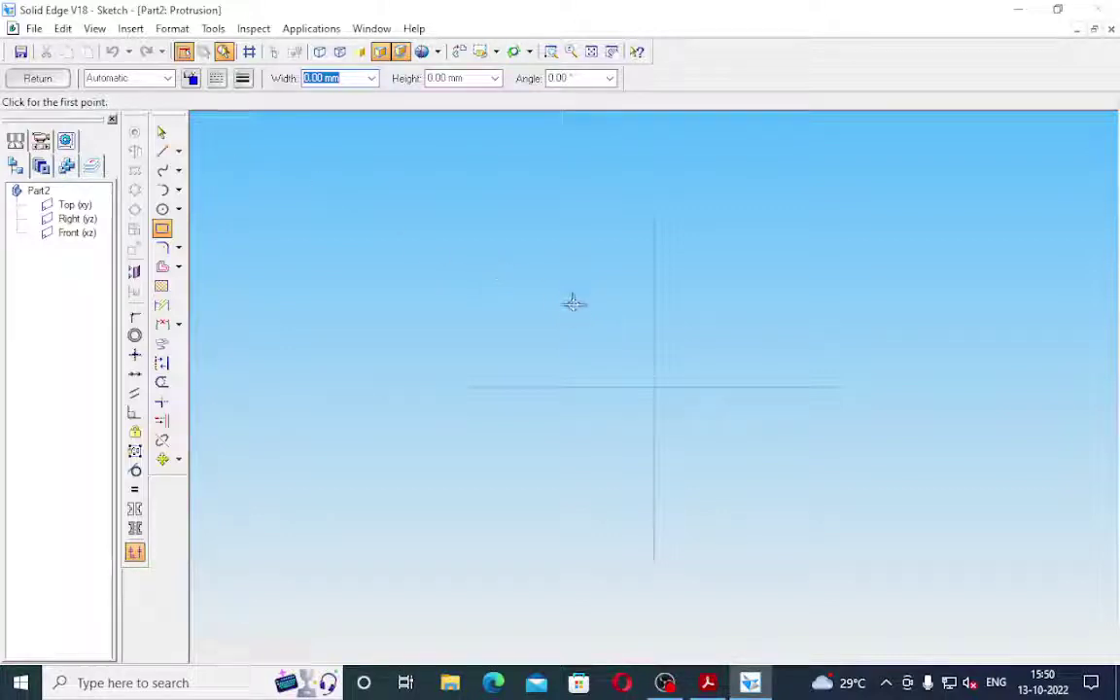
click(573, 312)
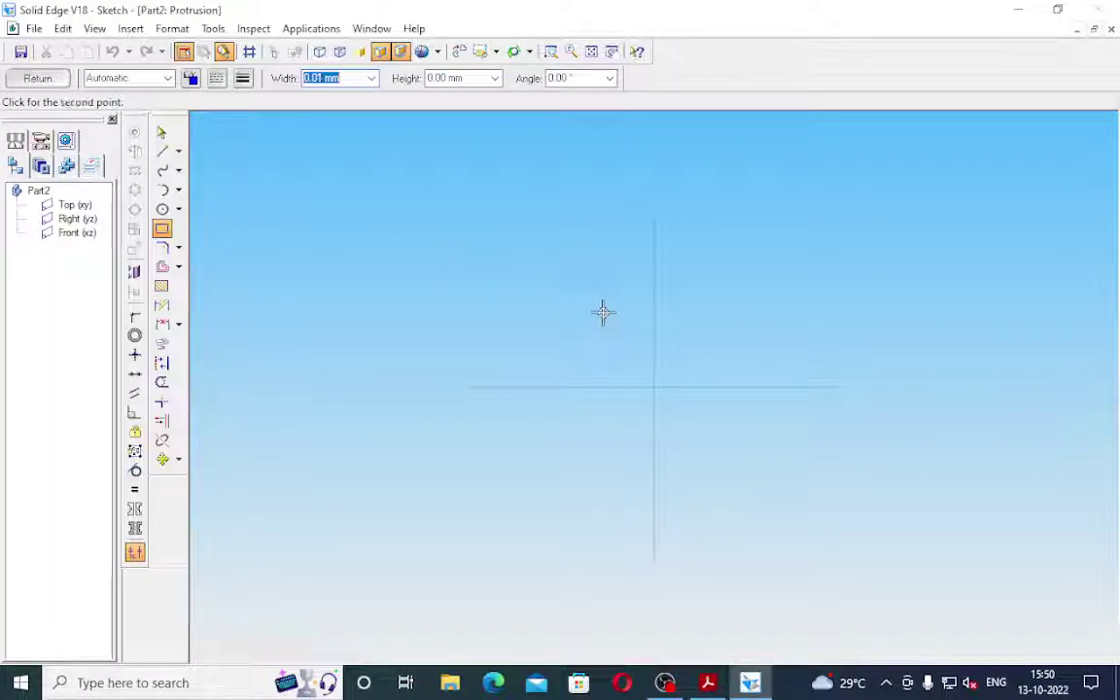
click(739, 311)
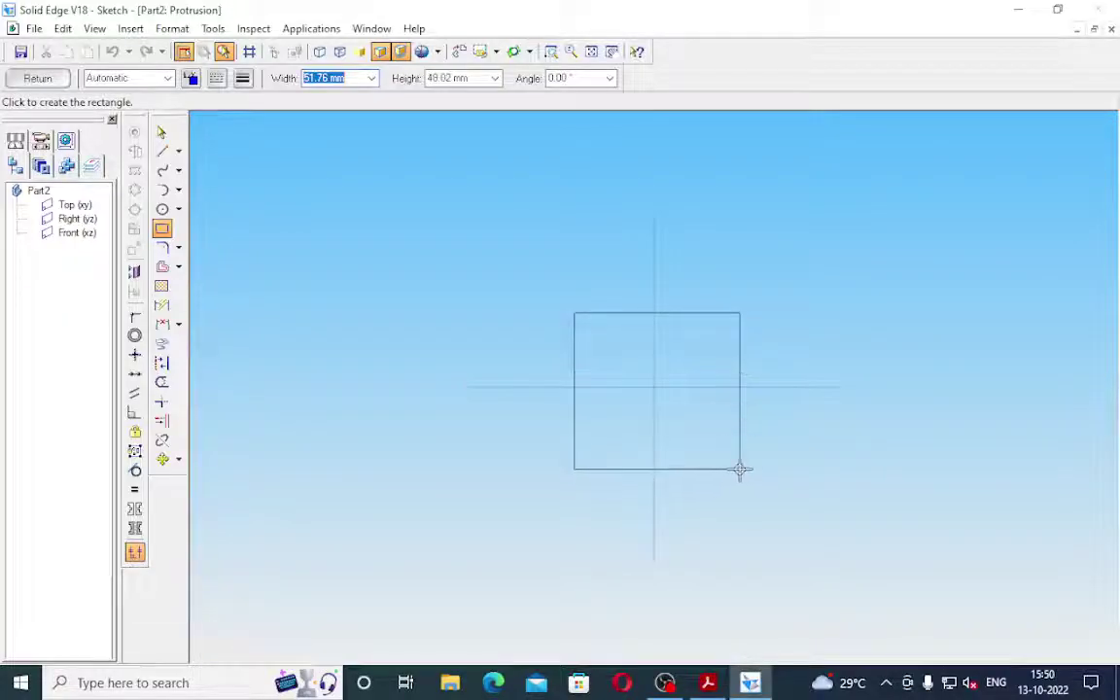
click(739, 468)
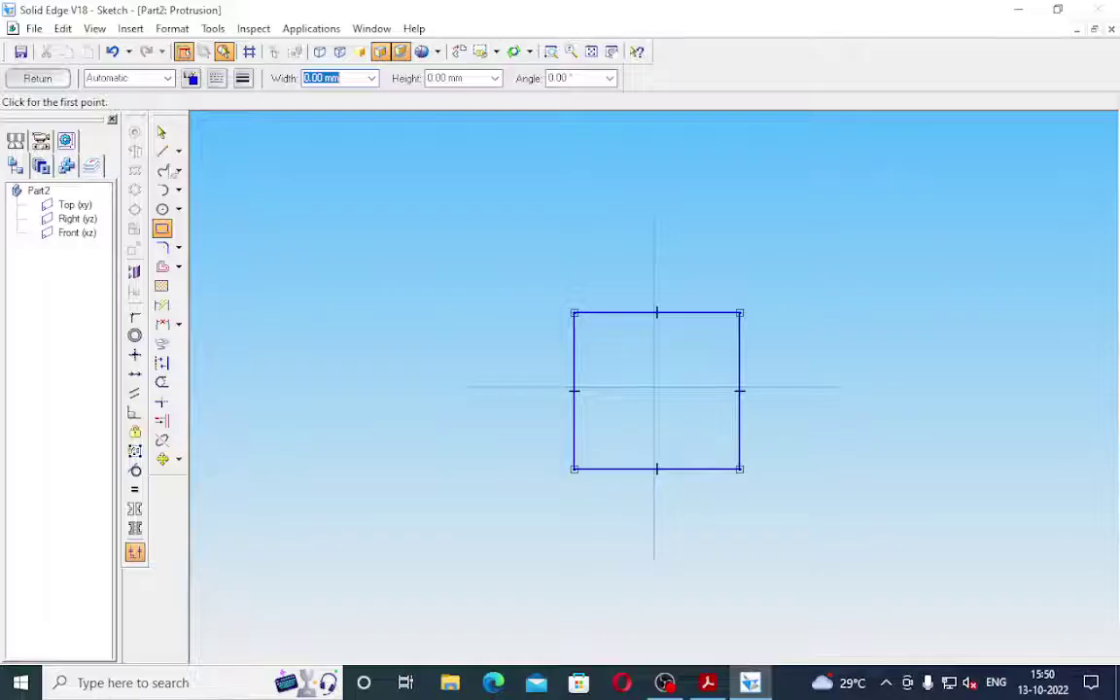
Center the rectangle by connecting the midpoints of its upper and right sides to the vertical and horizontal reference axes.
click(135, 316)
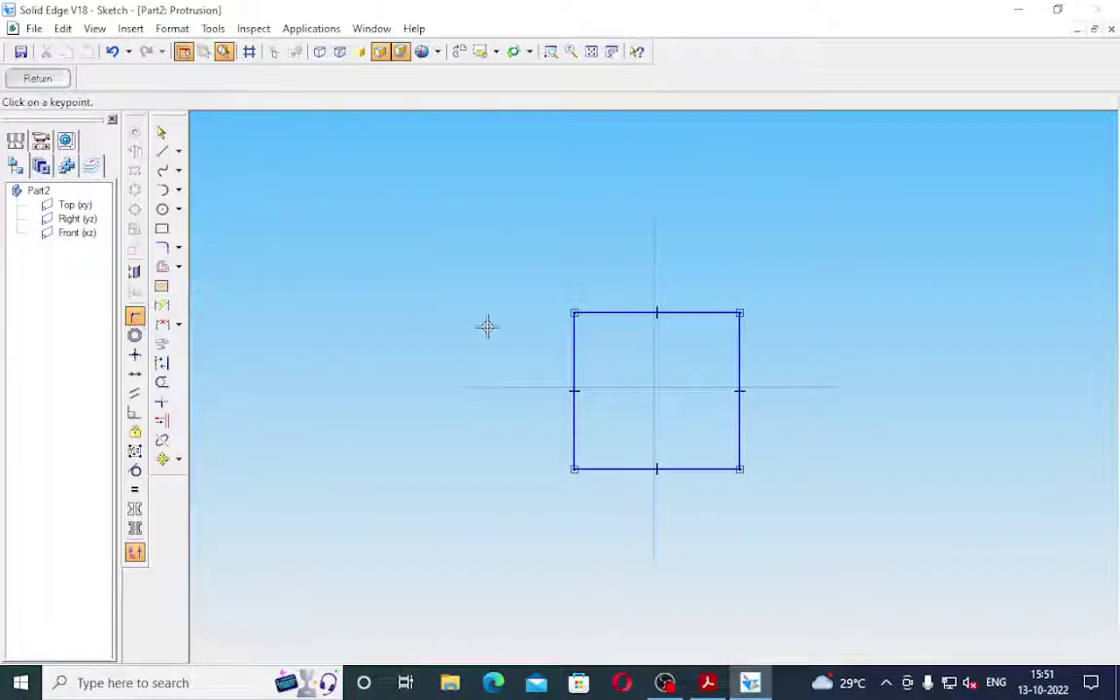
click(659, 313)
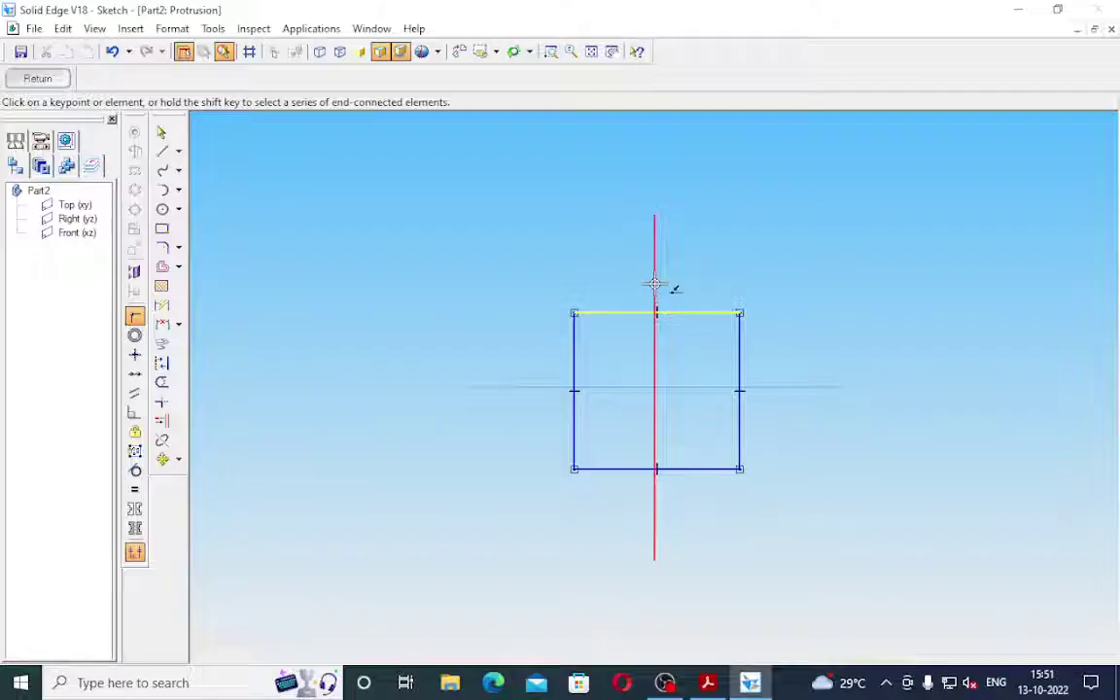
click(654, 284)
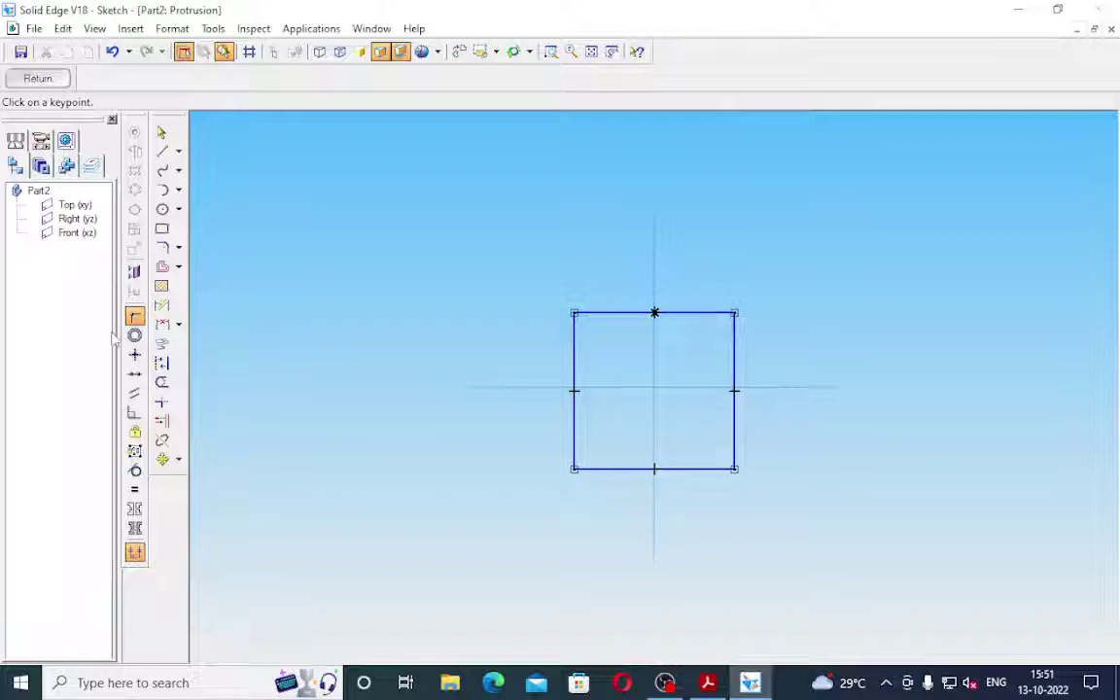
click(734, 389)
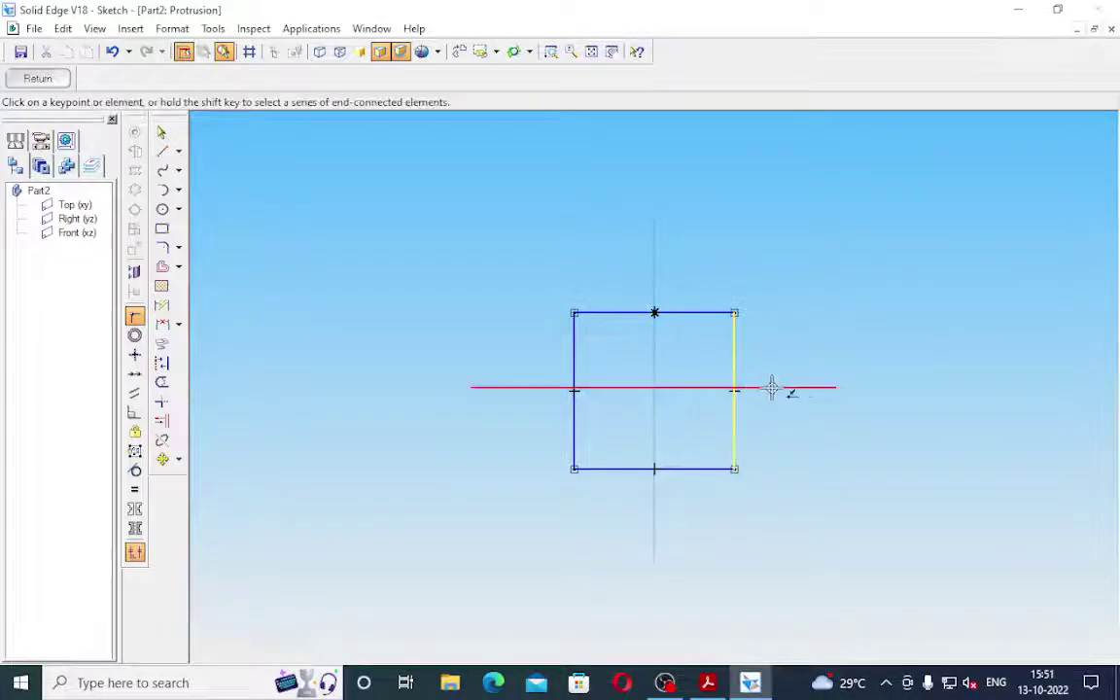
click(785, 388)
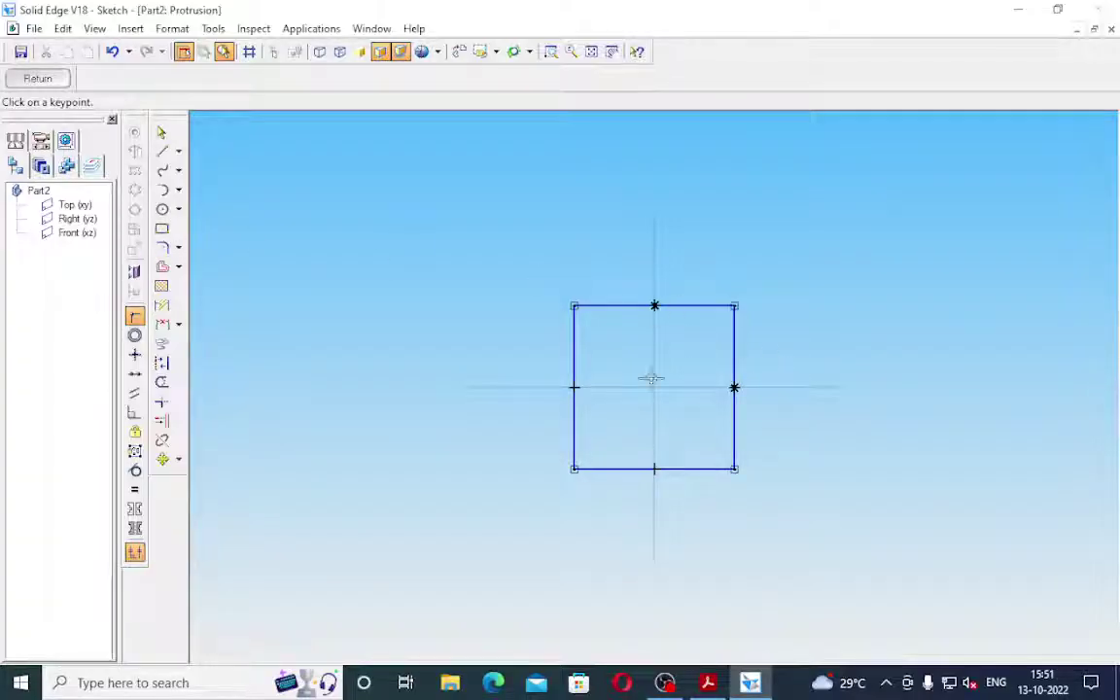
Dimension the rectangle's left side and set it to 40 mm, consulting exercise 4 in the PDF.
click(162, 309)
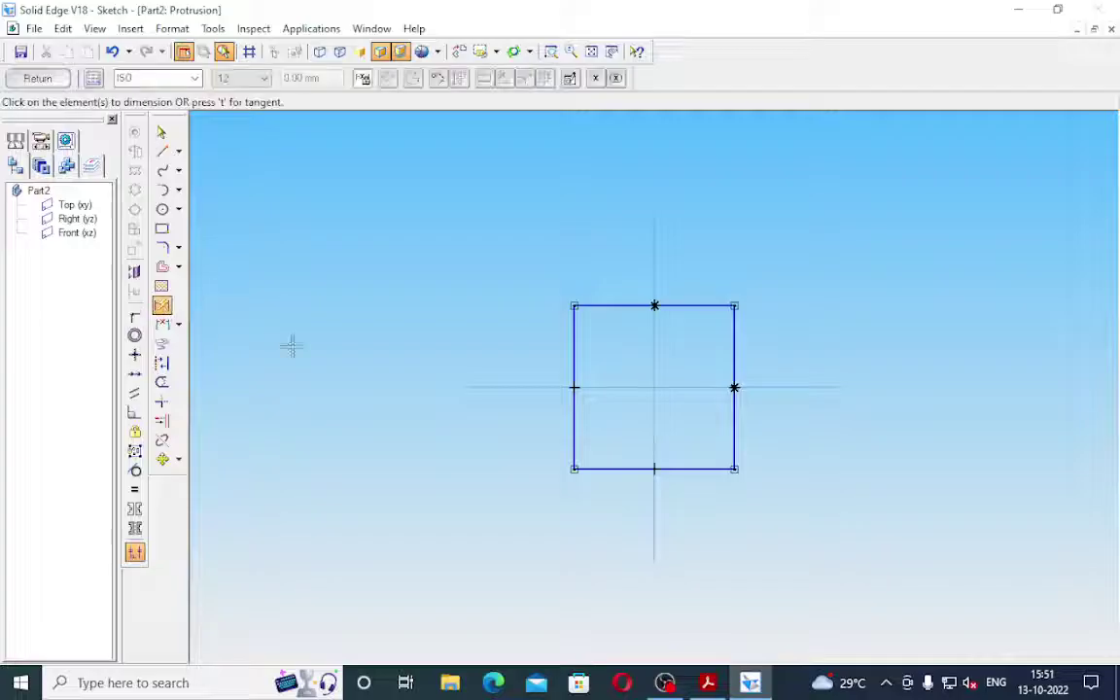
click(575, 367)
click(526, 374)
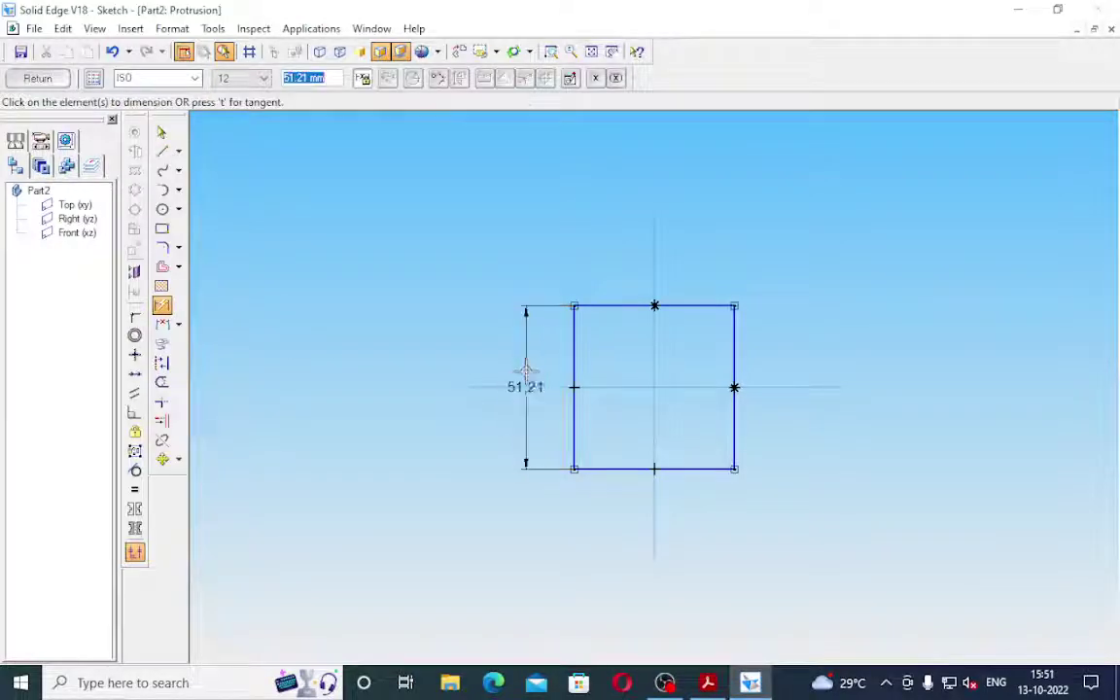
click(708, 684)
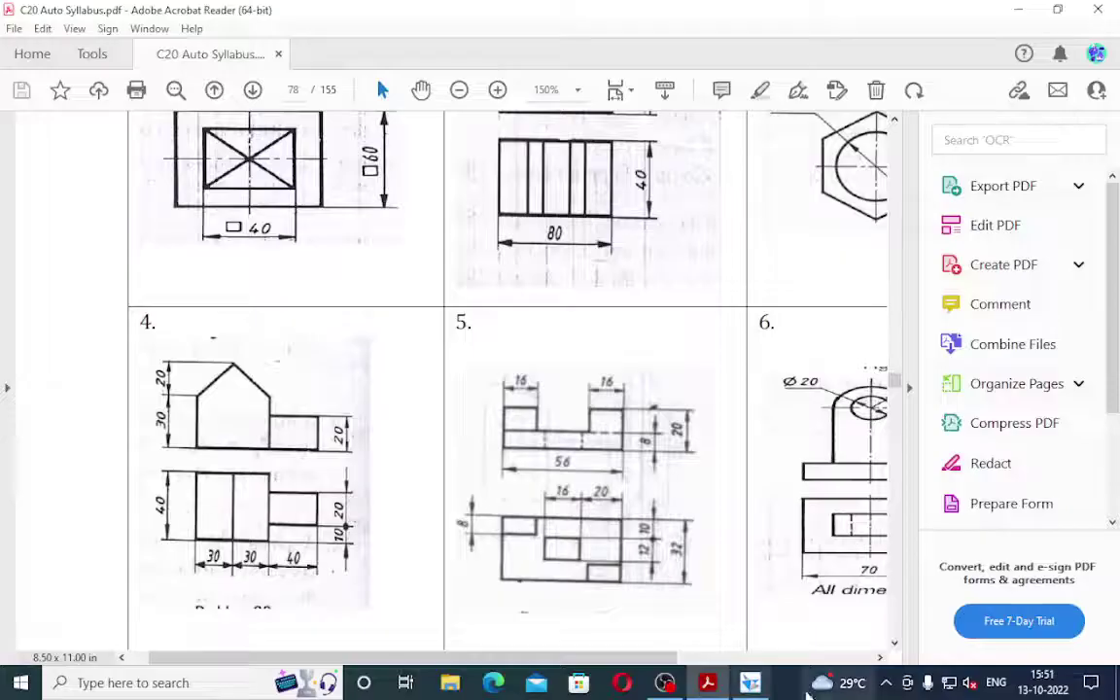
click(750, 683)
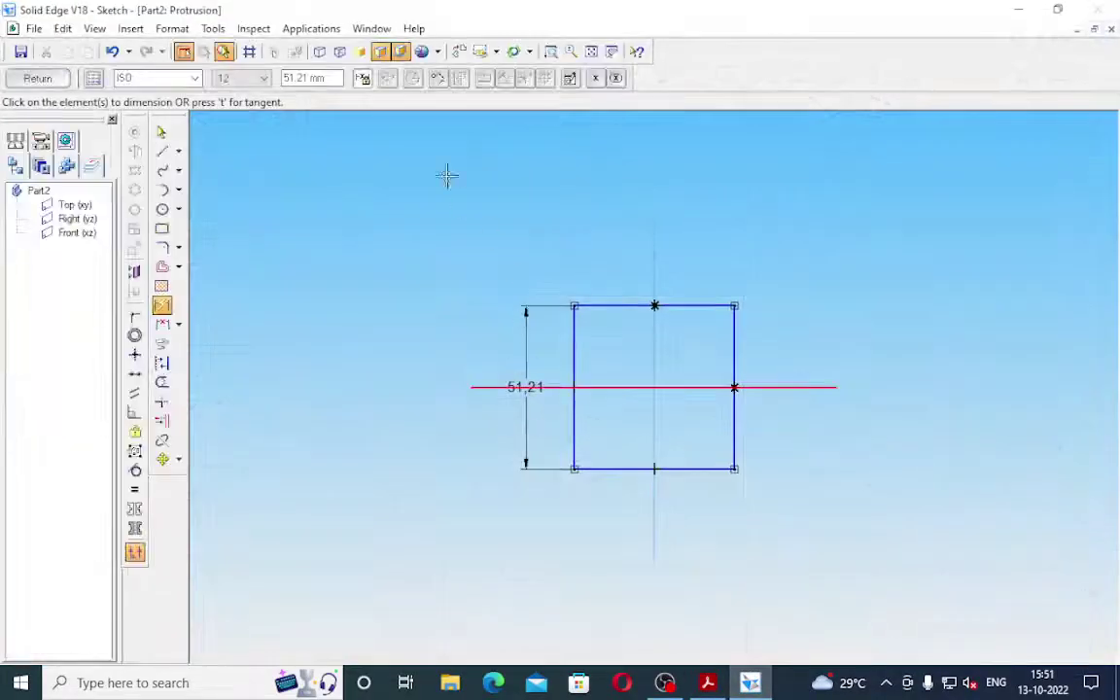
click(309, 78)
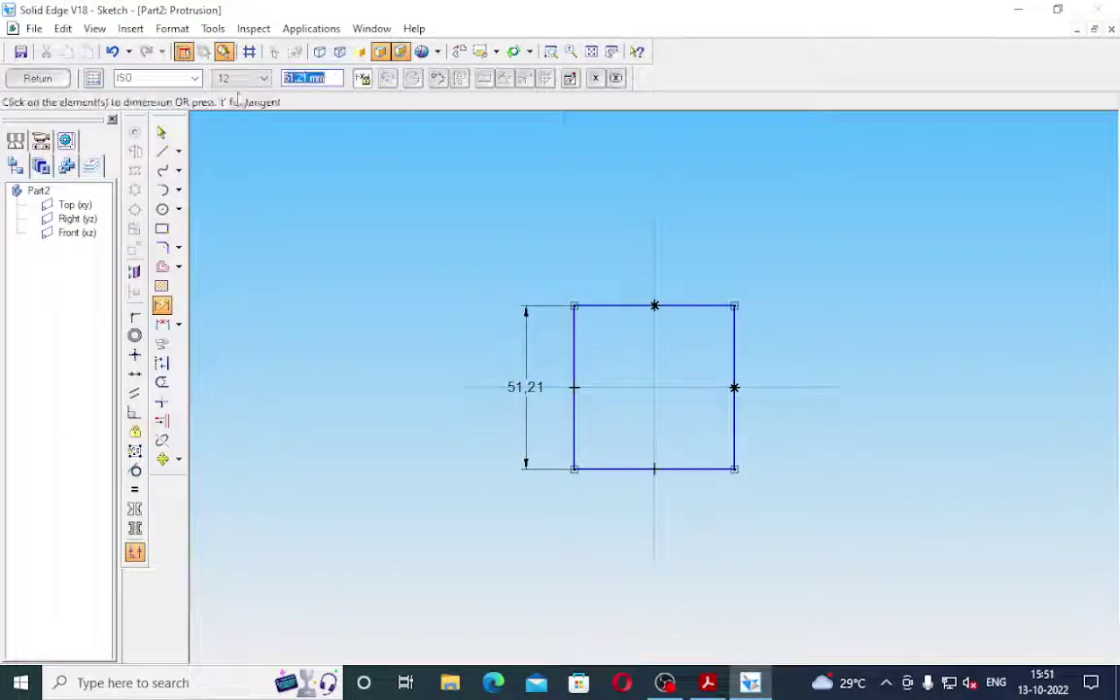
text(40)
key(Return)
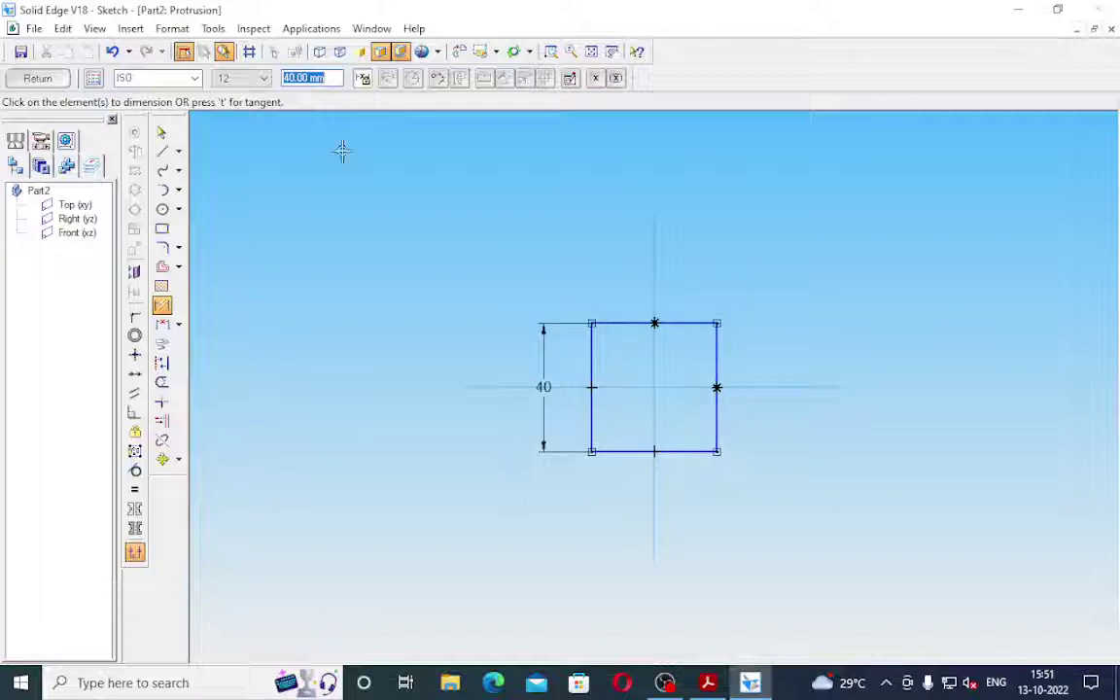
Dimension the rectangle's lower side, set it to 60 mm, and check it against exercise 4 in the PDF.
click(686, 452)
click(686, 491)
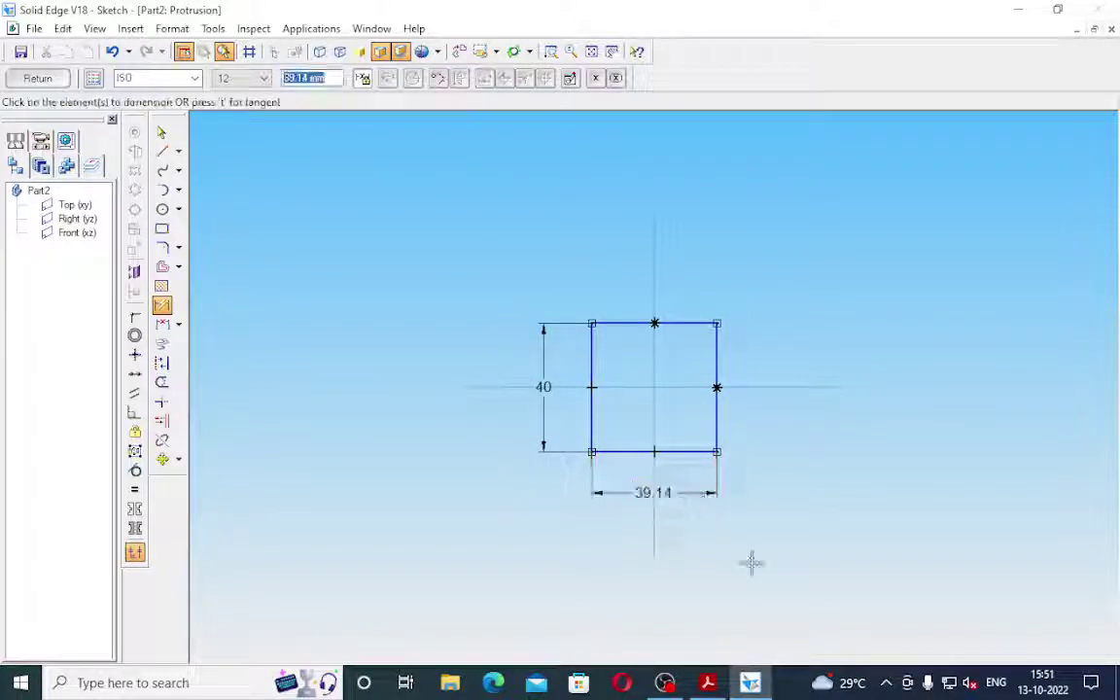
text(5)
text(0)
key(Return)
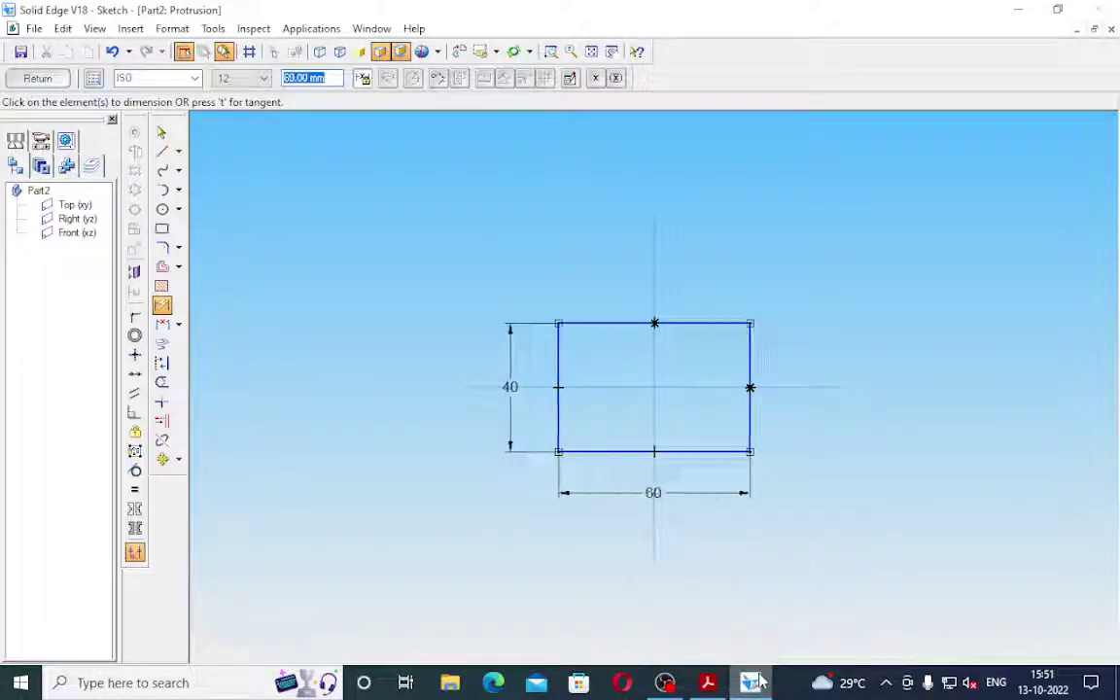
click(717, 688)
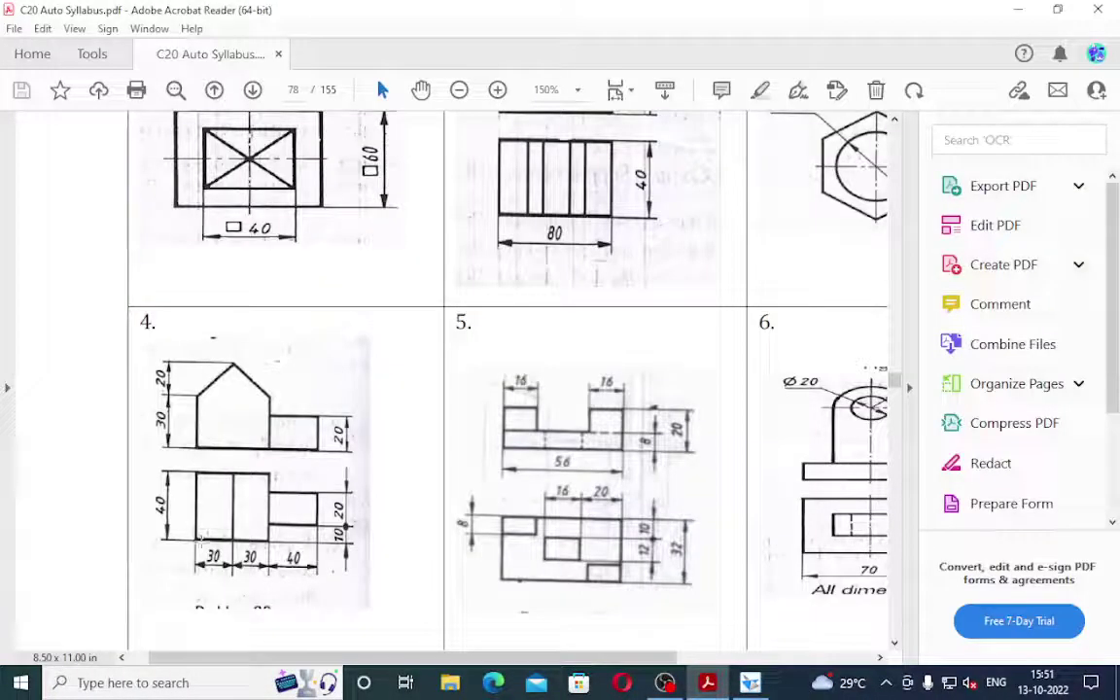
key(alt+Tab)
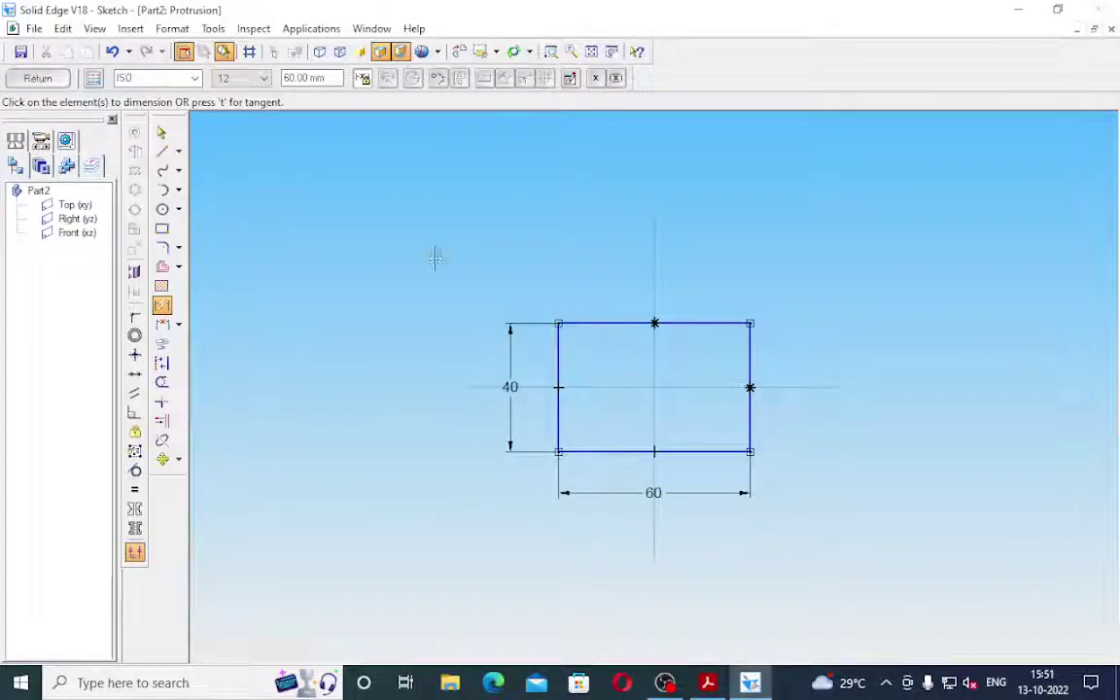
Close the profile sketch and extrude the rectangle 30 mm upward, checking the height in the PDF's exercise 4.
click(37, 80)
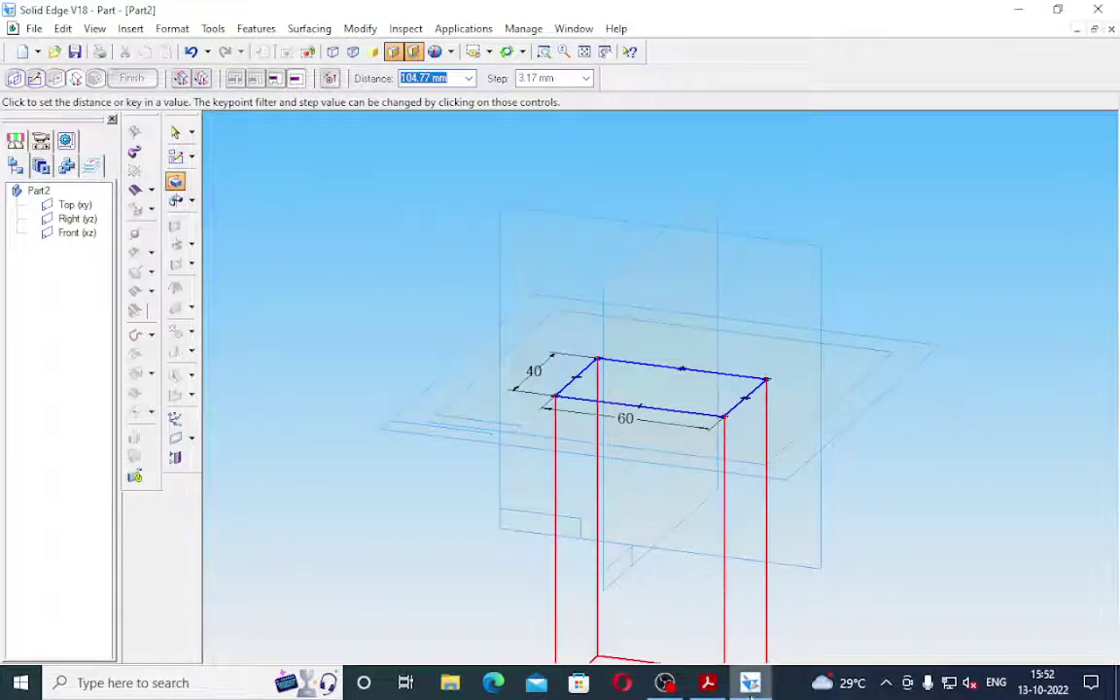
click(708, 682)
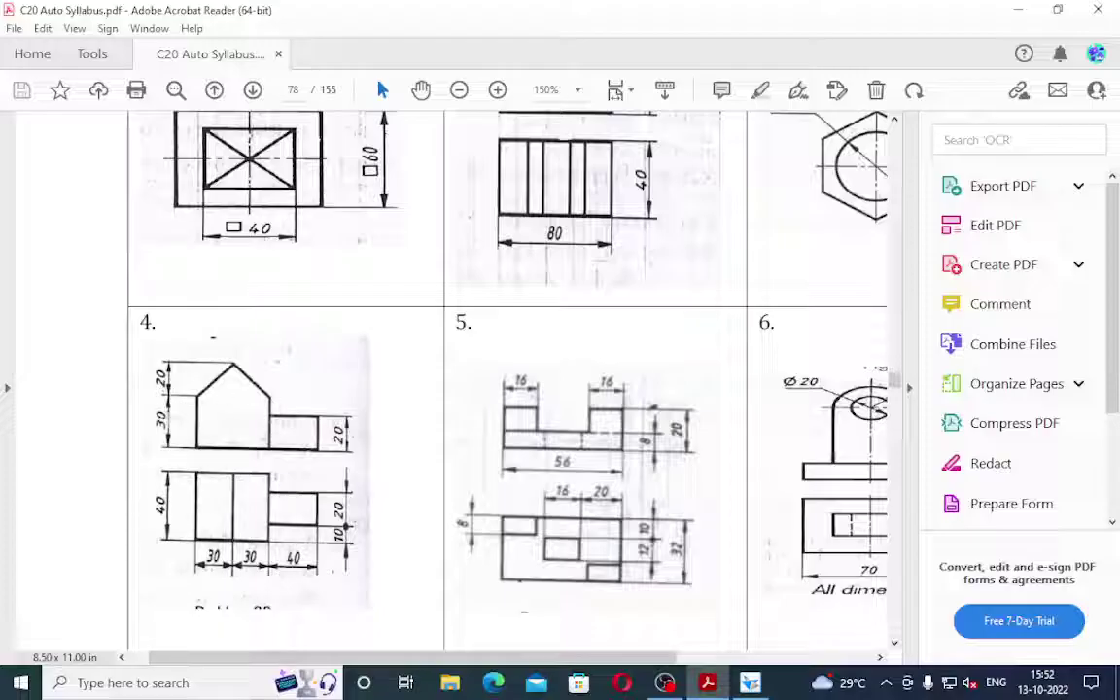
click(750, 682)
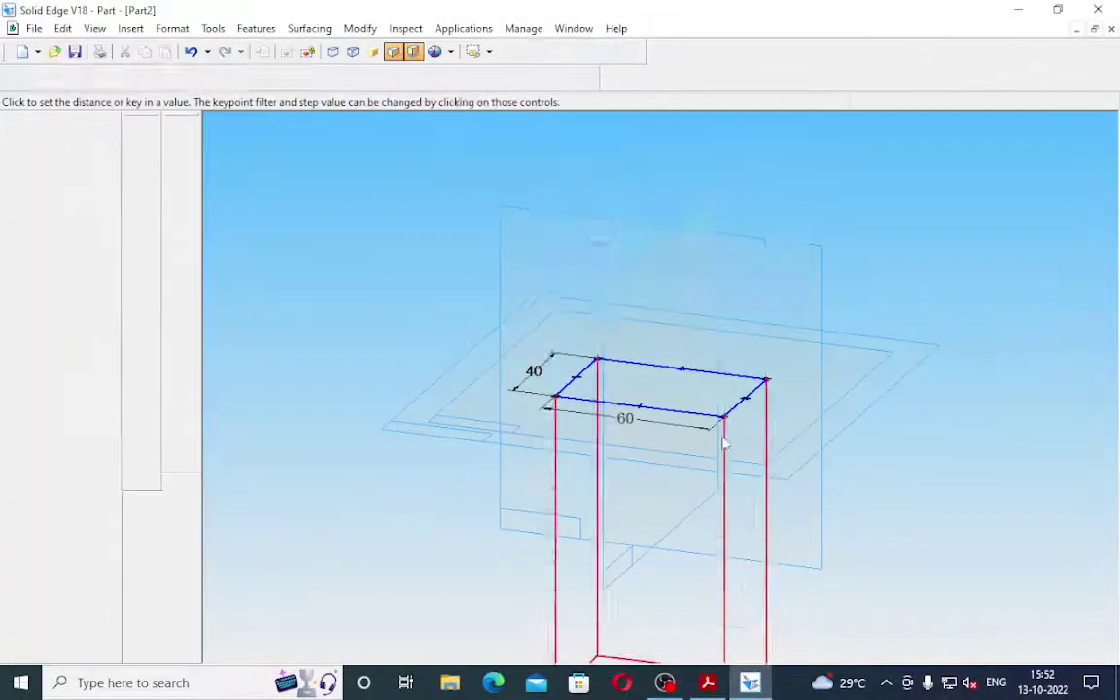
text(30)
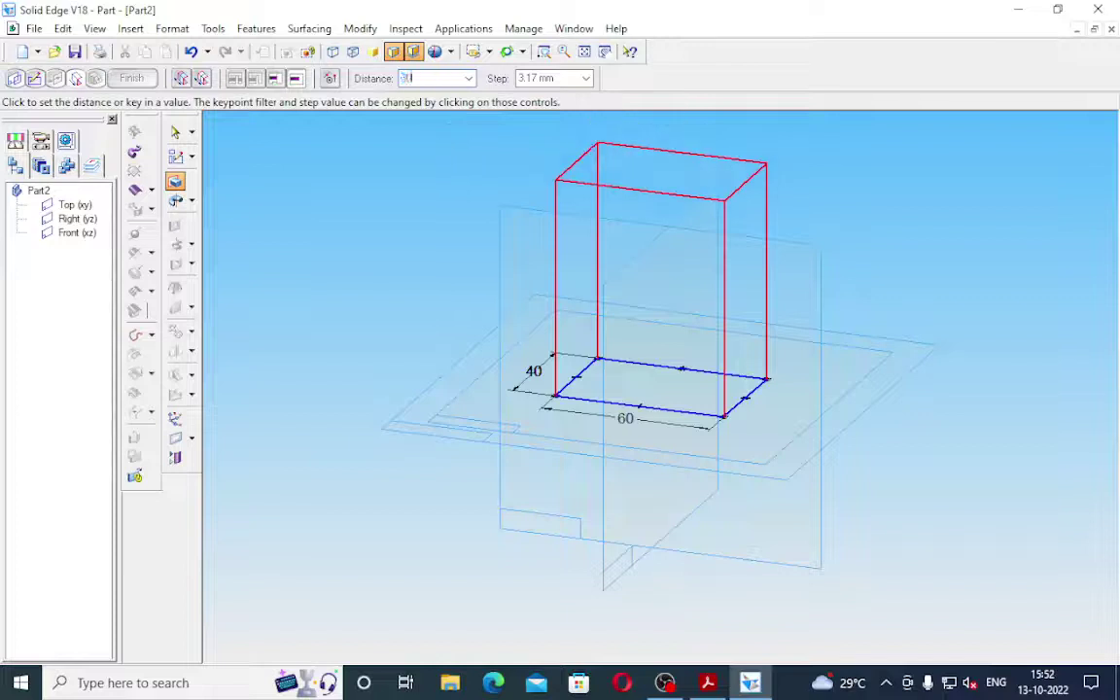
key(Return)
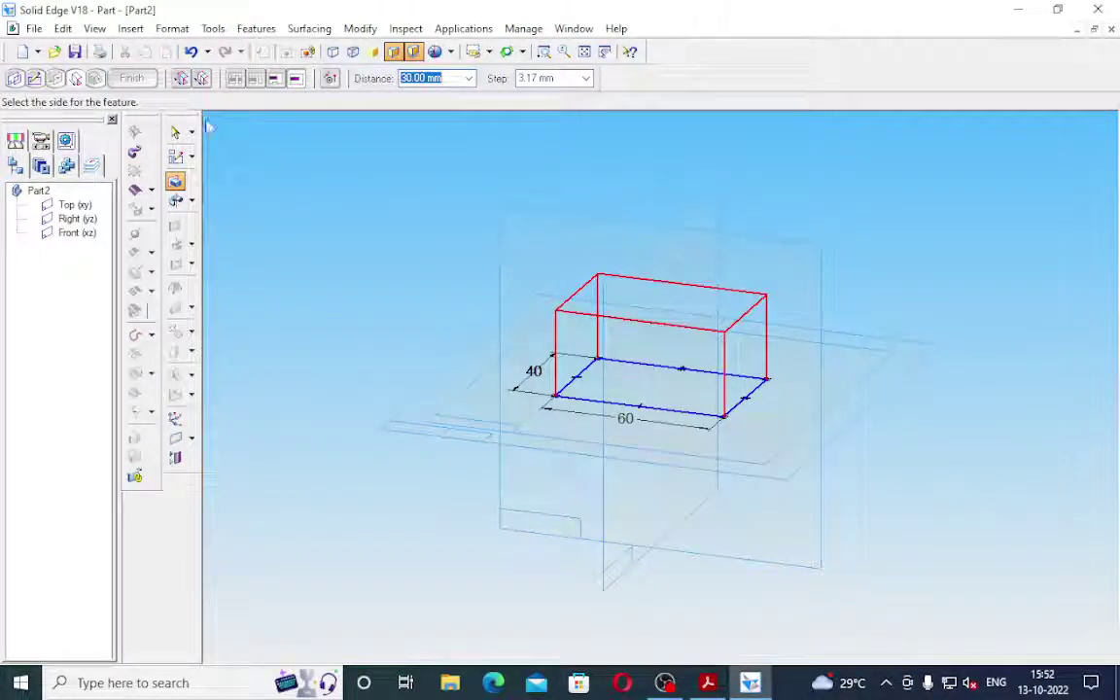
click(438, 240)
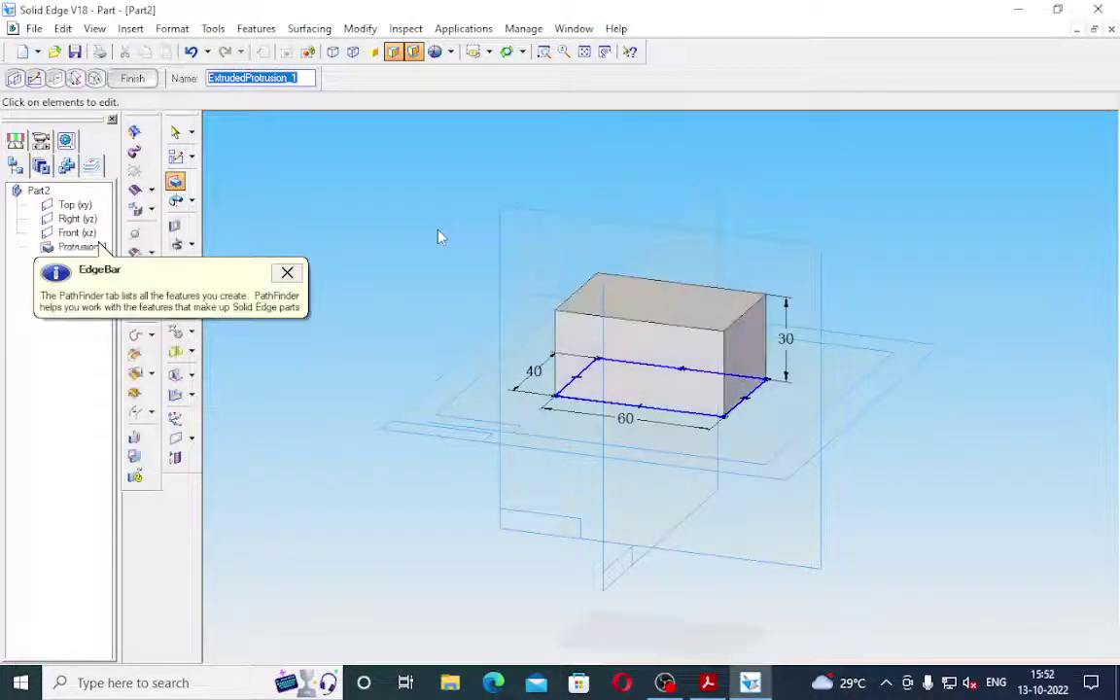
click(286, 272)
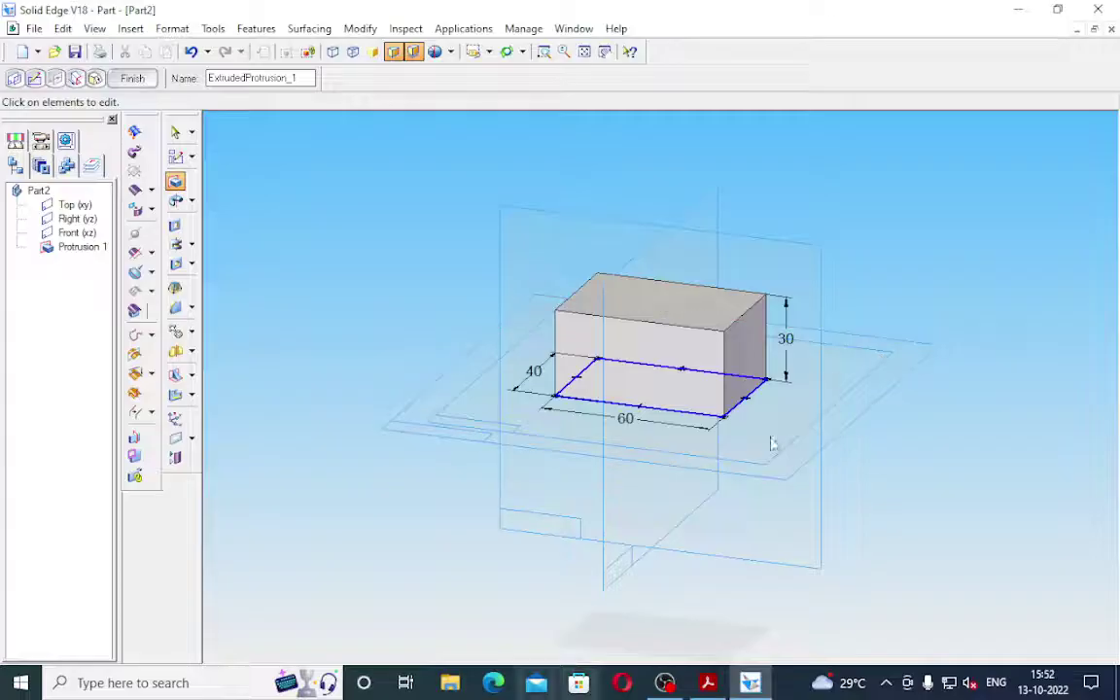
Consult exercise 4 in the PDF, then sketch on the block's front face a vertical line about 21 mm up from its upper edge's midpoint.
click(710, 684)
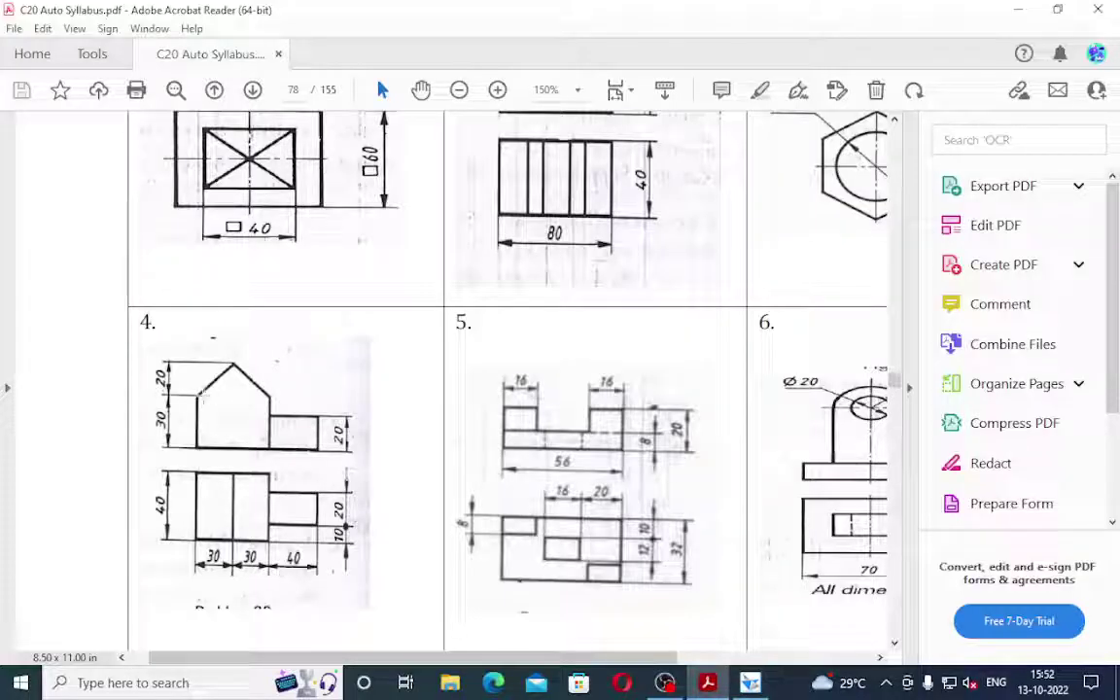
click(750, 682)
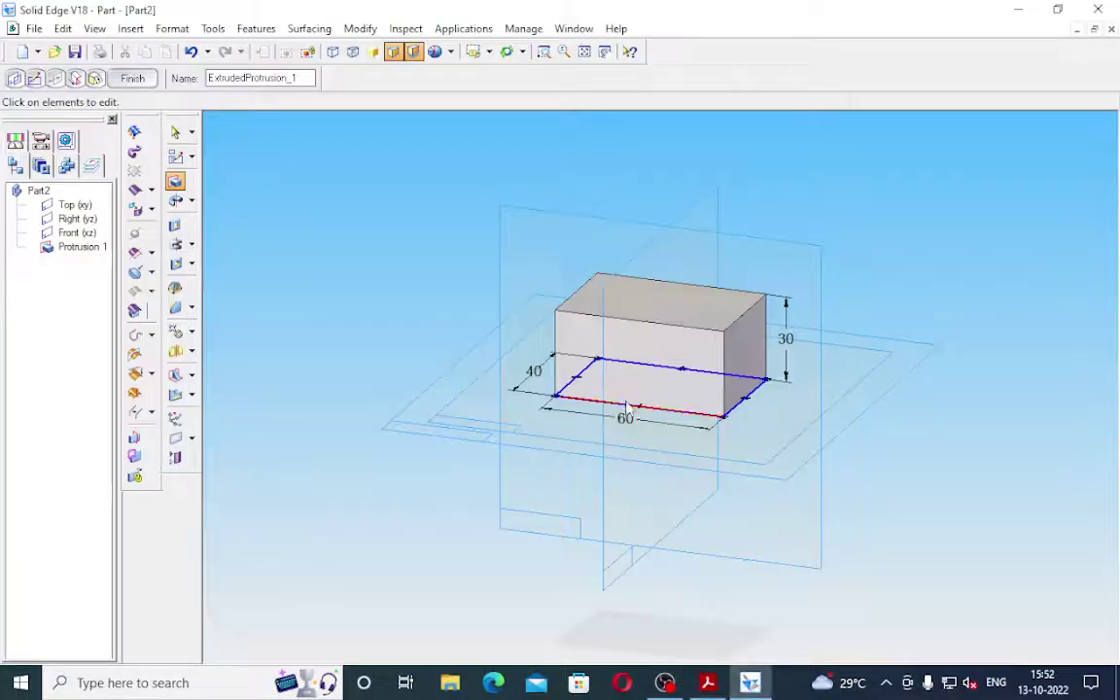
click(175, 184)
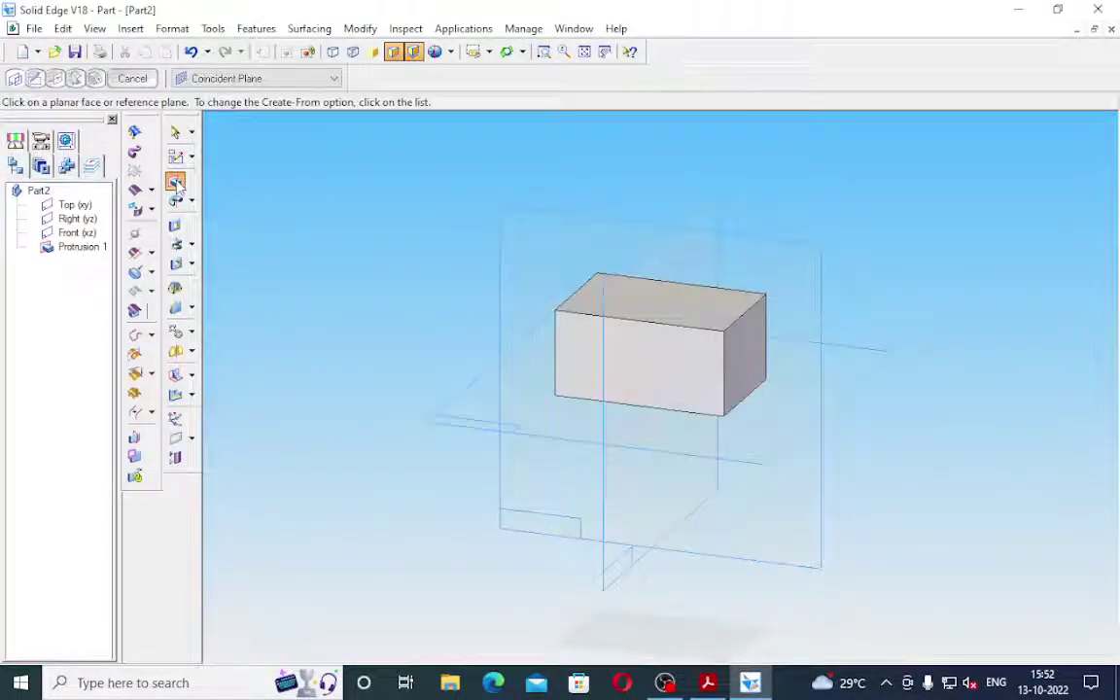
click(639, 358)
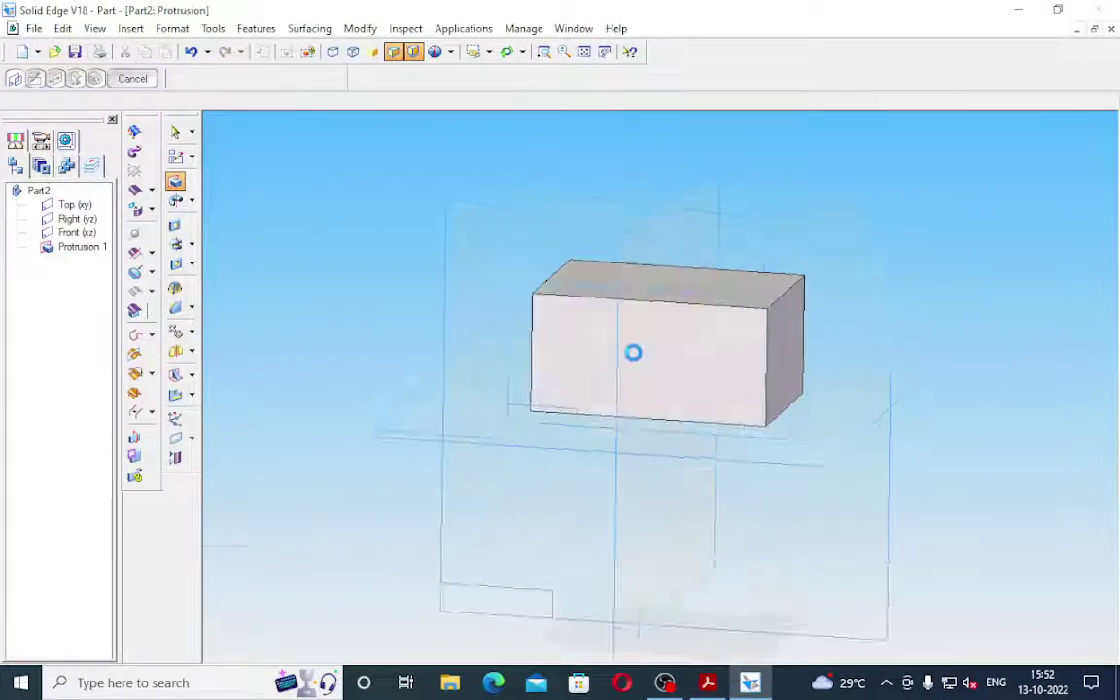
click(534, 49)
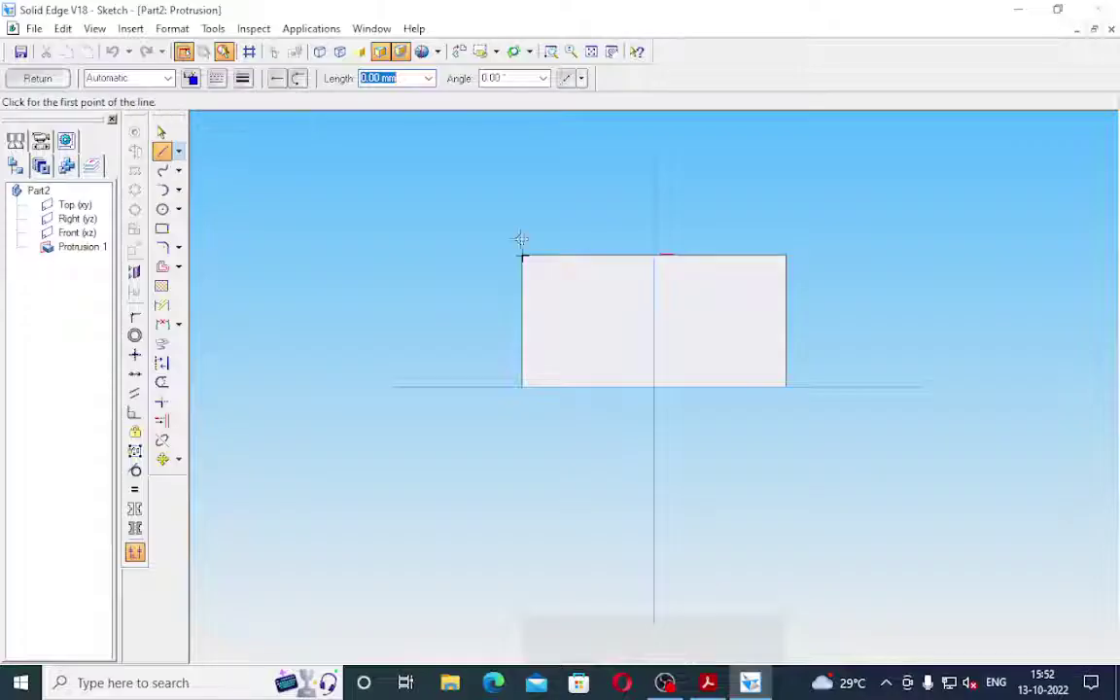
click(655, 255)
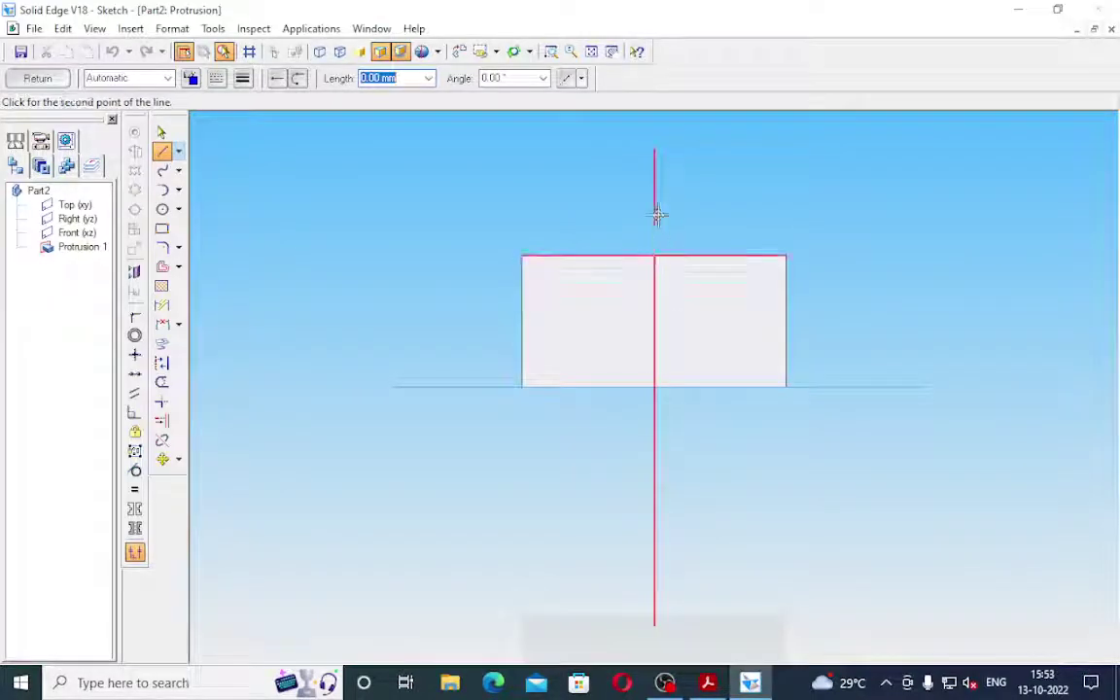
click(655, 163)
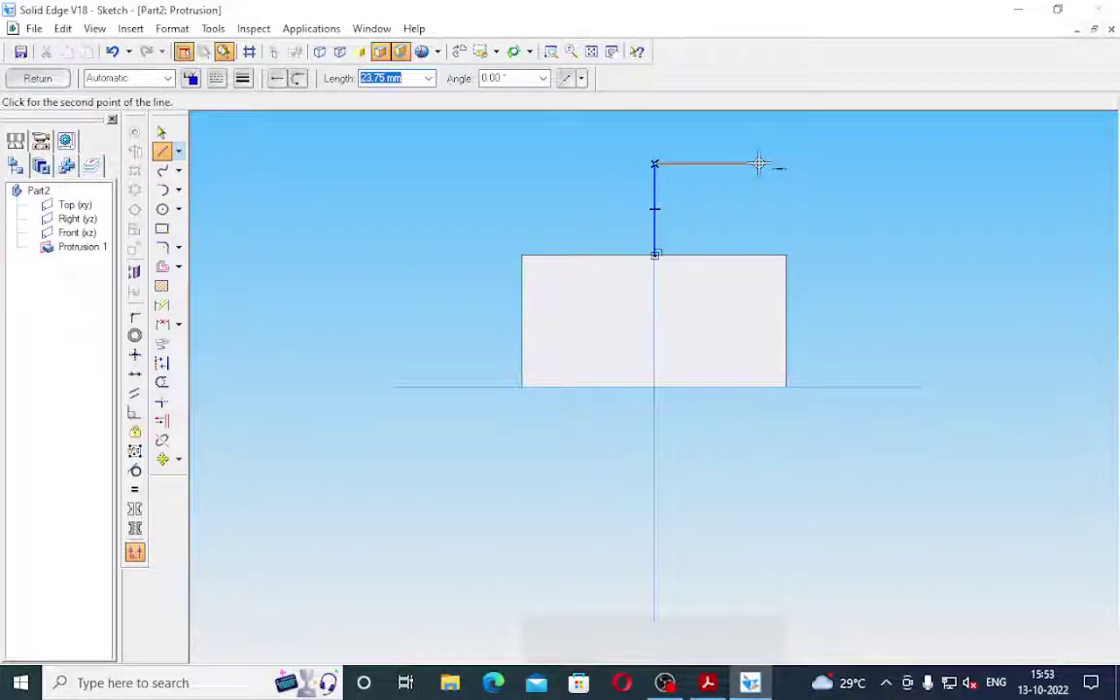
right_click(756, 165)
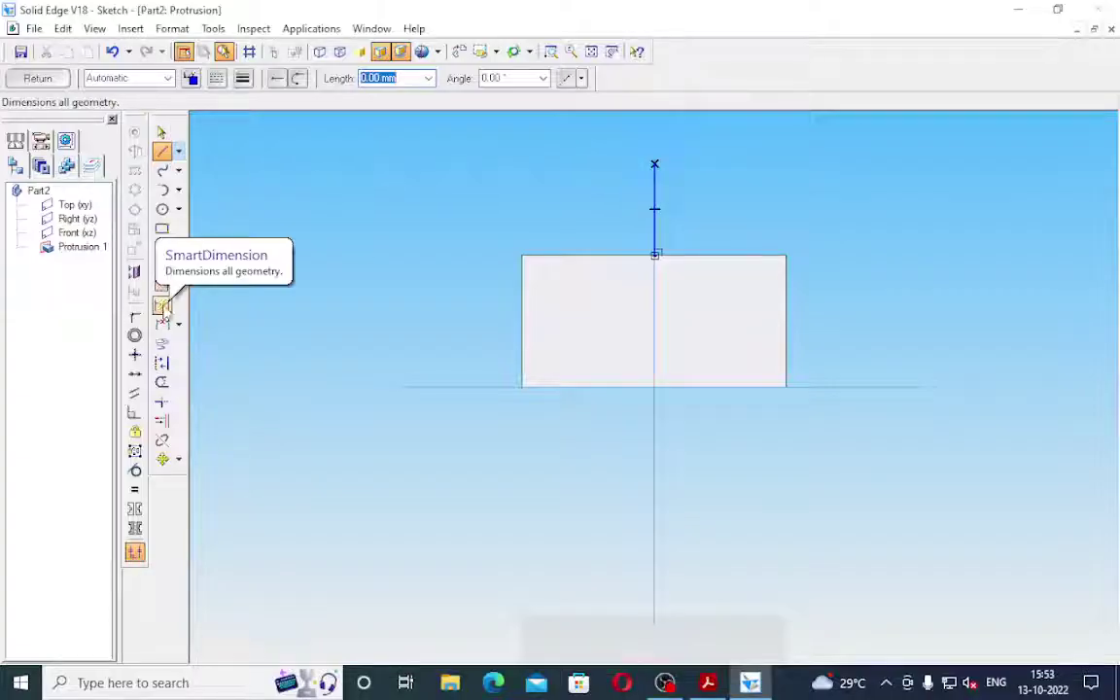
Dimension the vertical line's length and set it to 20 mm, consulting exercise 4 in the PDF.
click(161, 304)
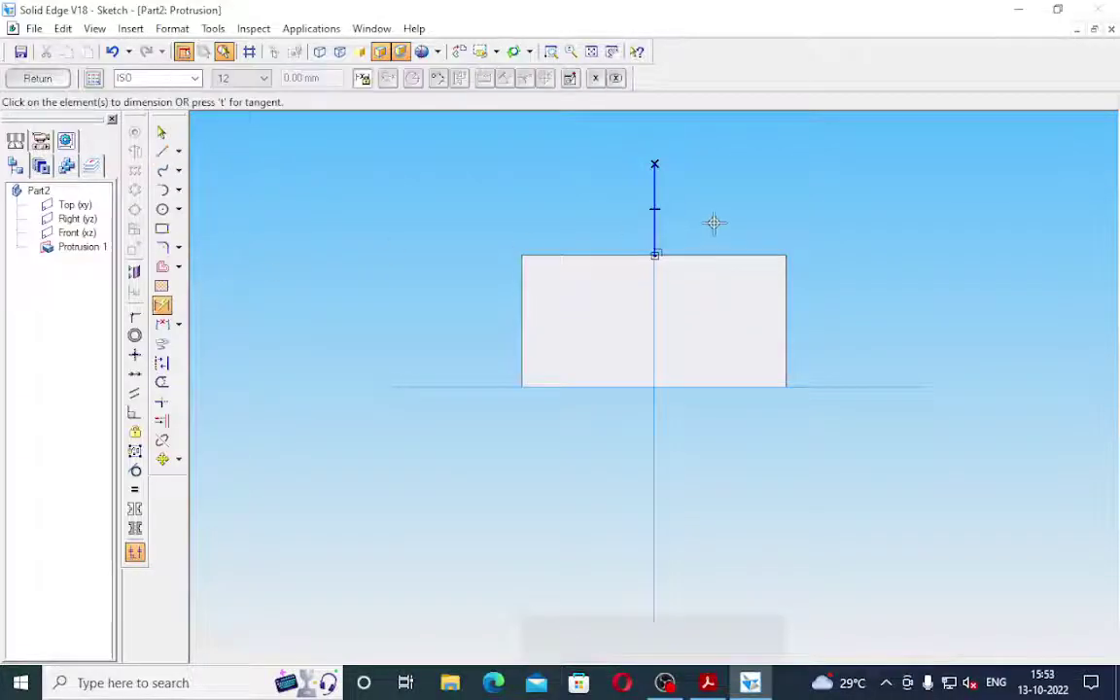
click(653, 201)
click(442, 208)
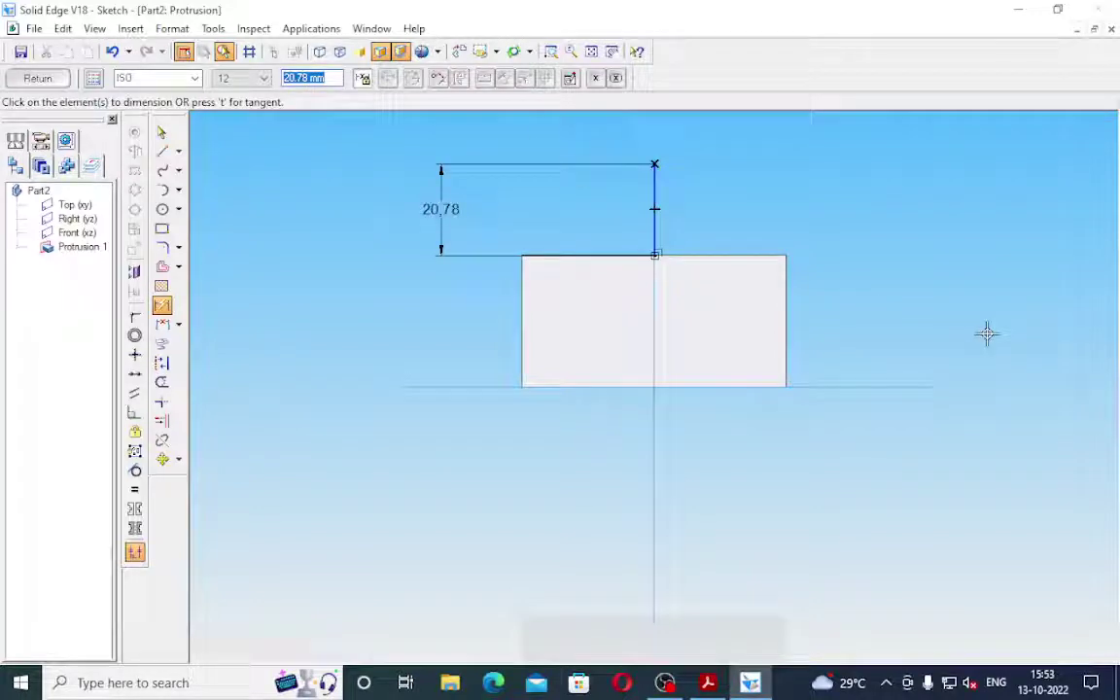
click(708, 682)
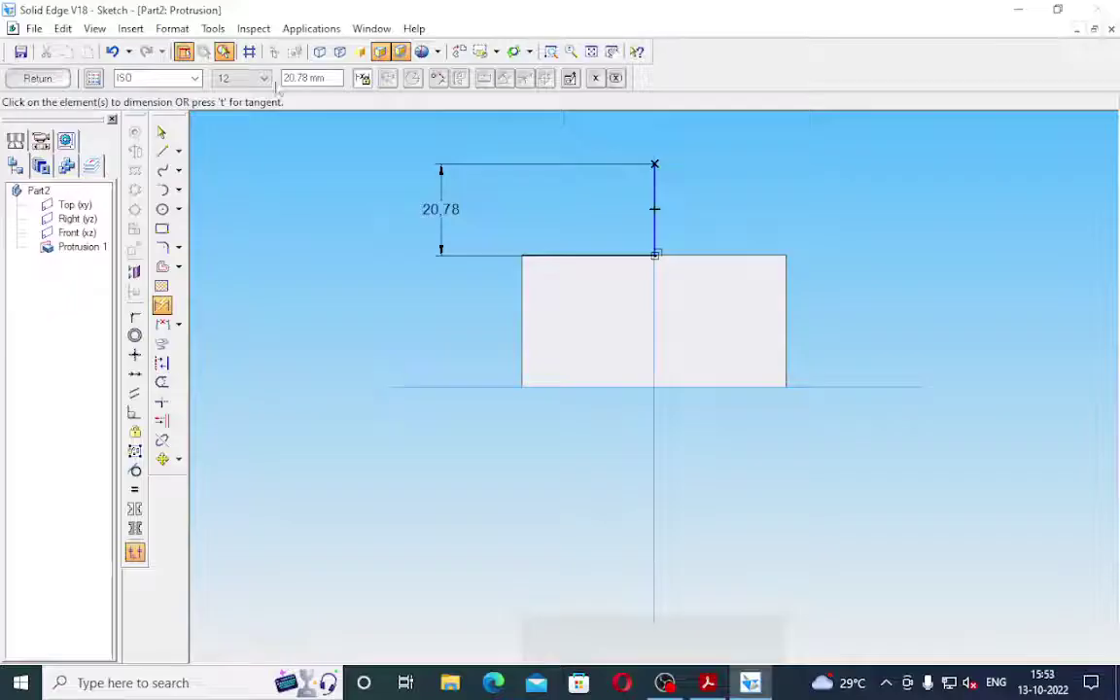
click(329, 77)
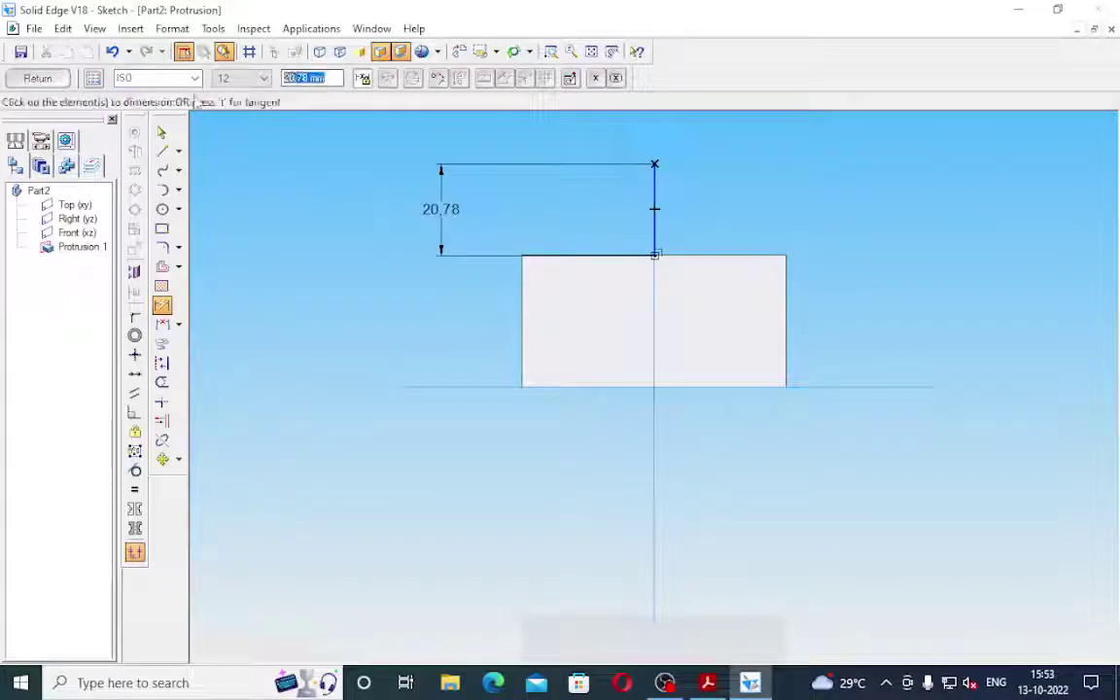
text(1)
text(0)
key(Return)
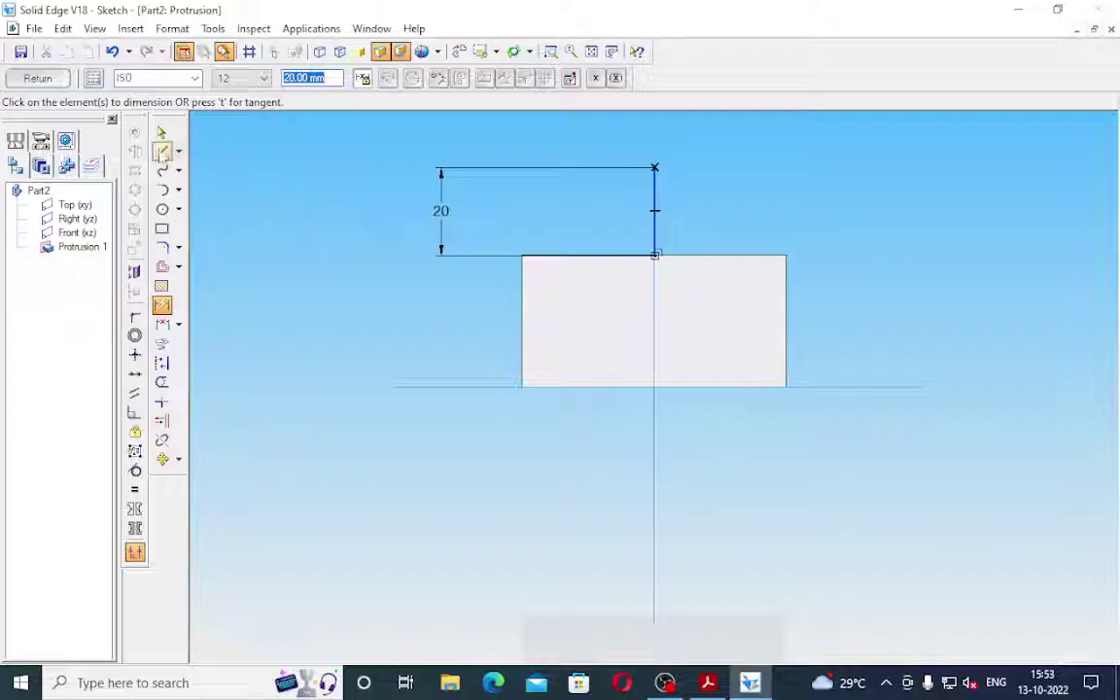
Draw a closed triangular roof profile through the front face's two upper corners and the vertical line's upper end.
click(162, 153)
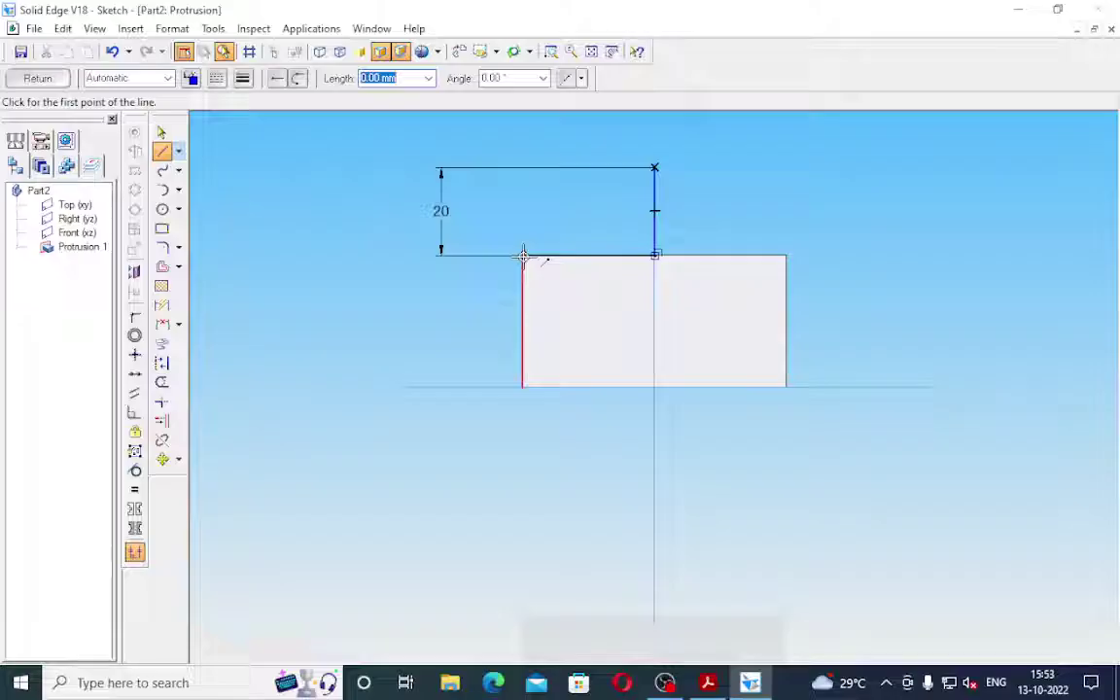
click(523, 256)
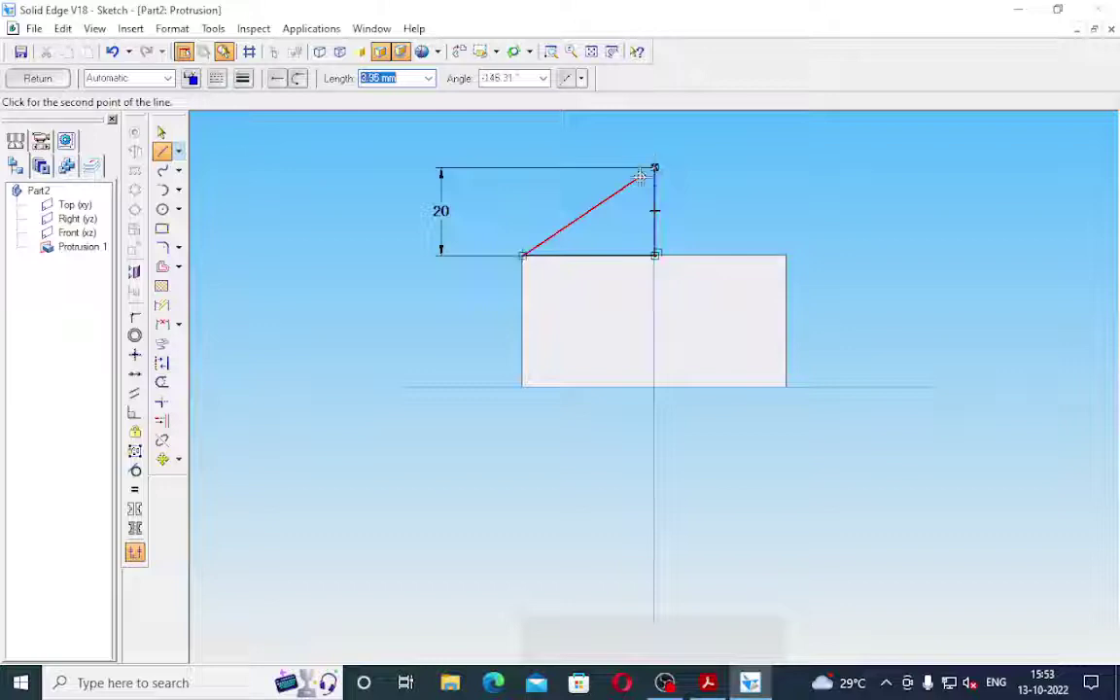
click(654, 167)
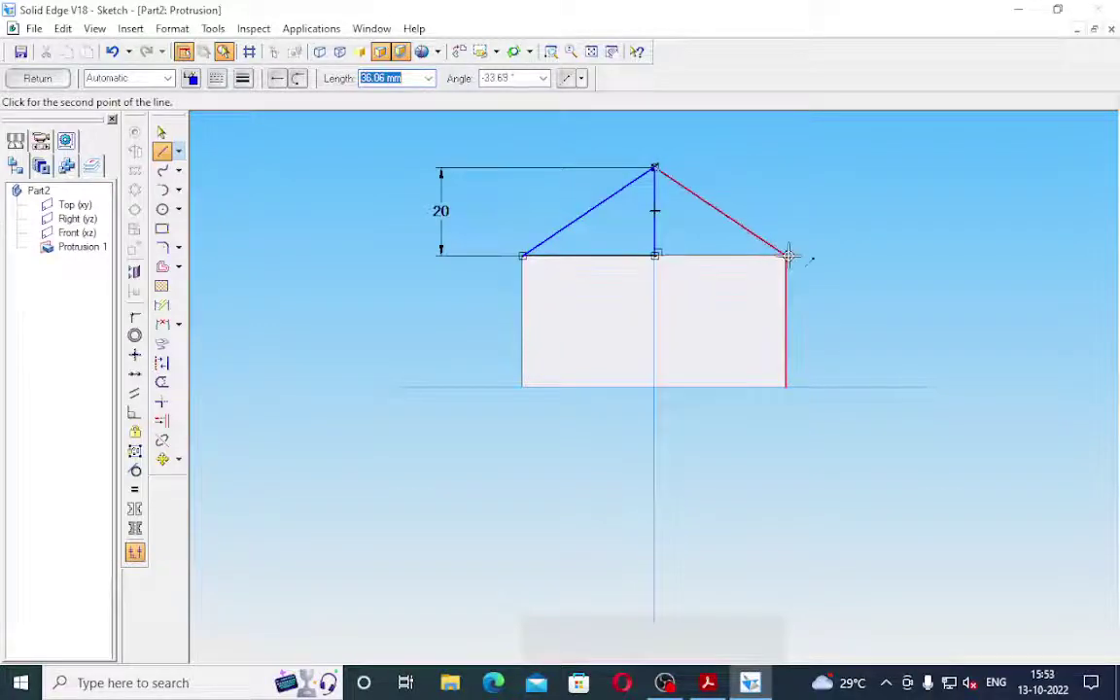
click(786, 255)
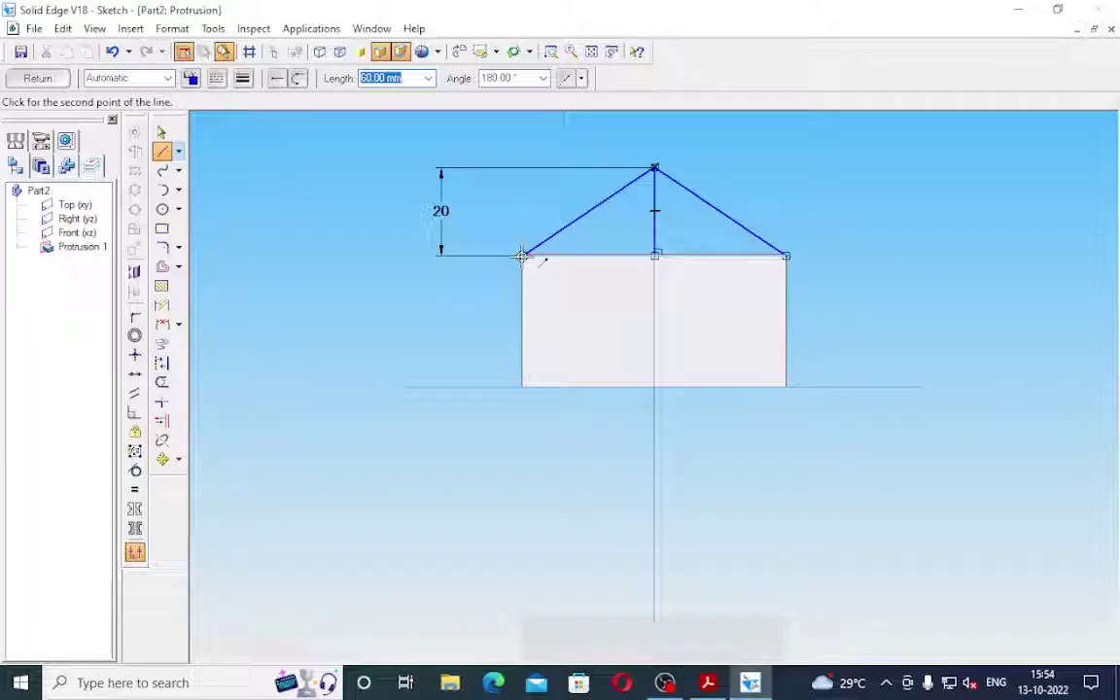
click(522, 256)
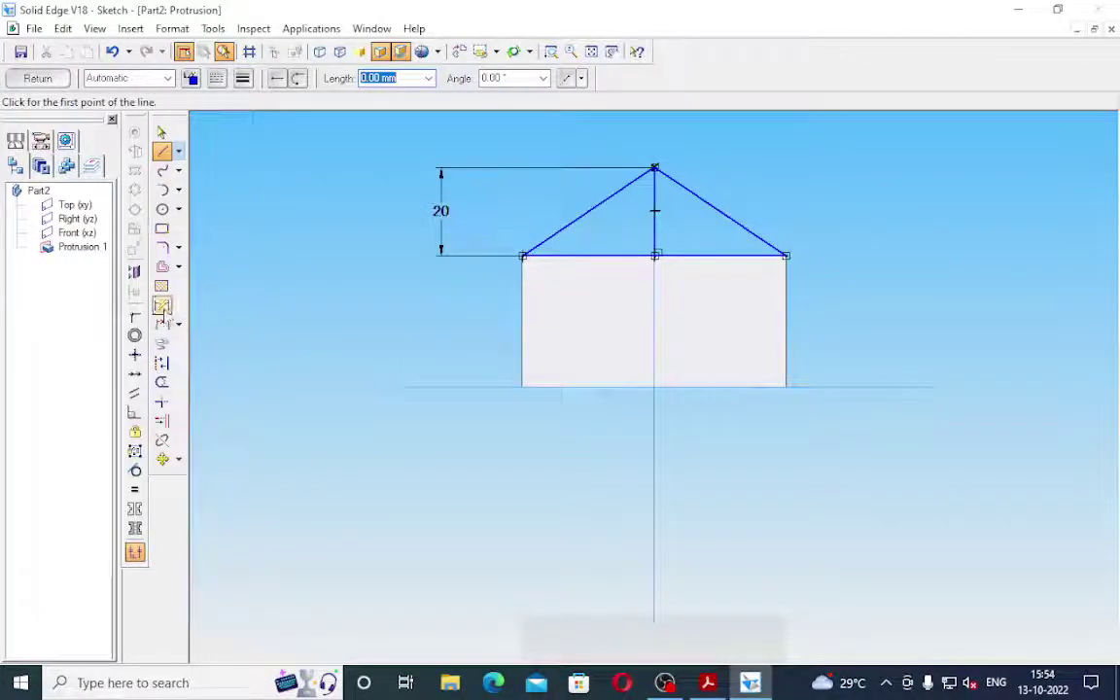
key(Escape)
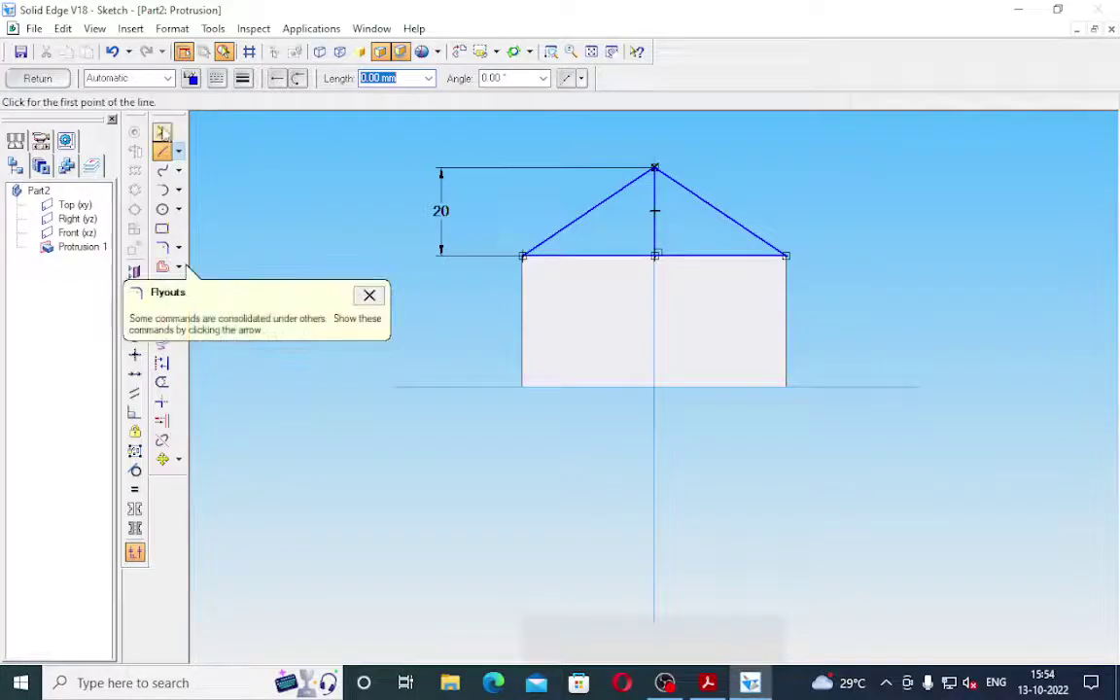
Delete the vertical helper line inside the triangle and close the profile sketch.
click(655, 229)
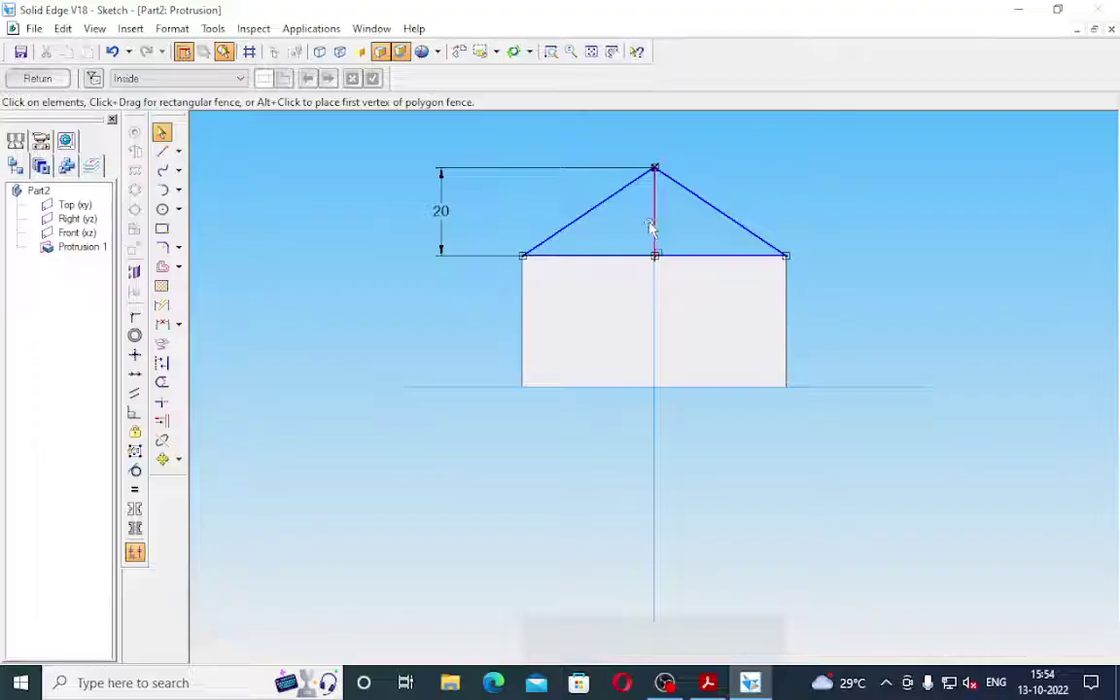
key(Delete)
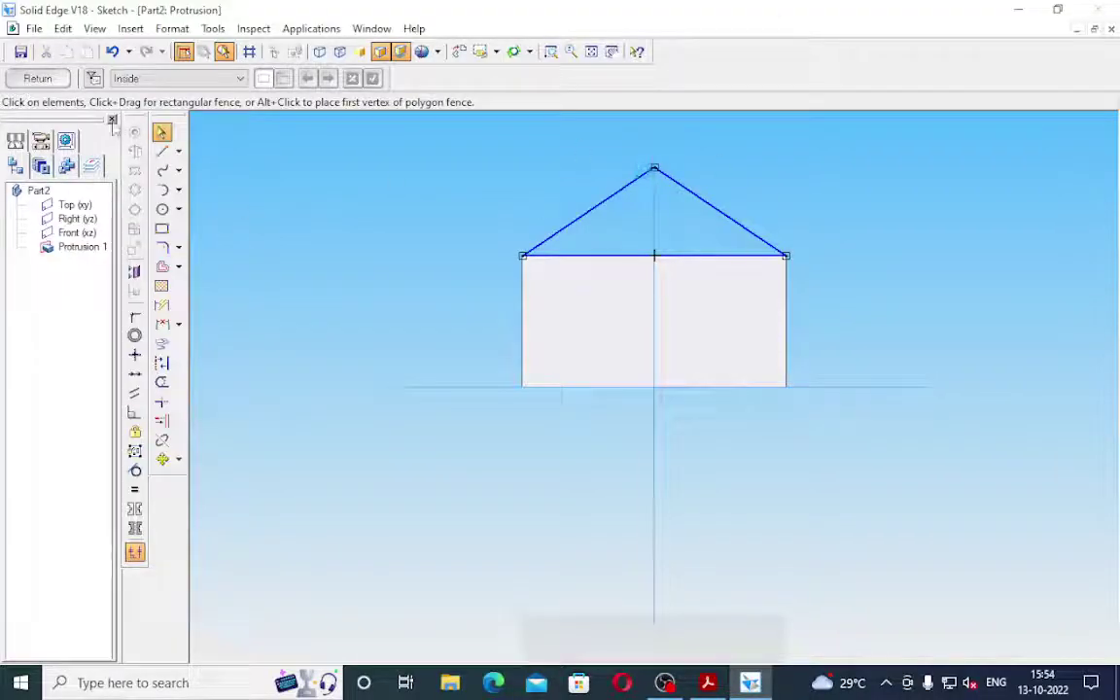
click(38, 79)
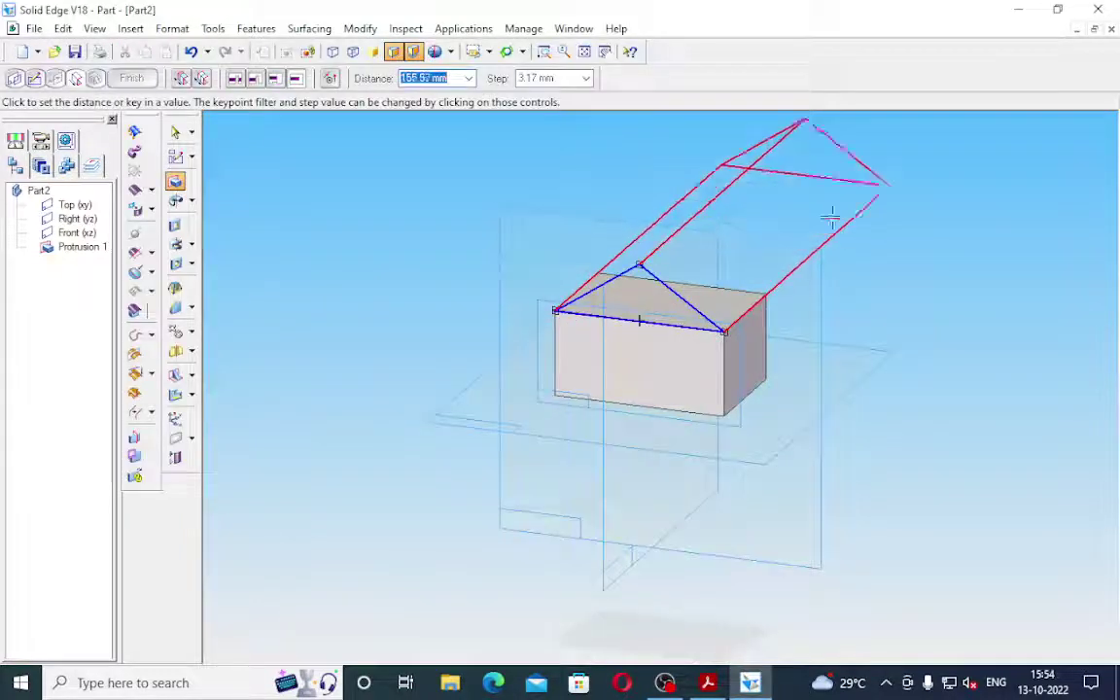
Extrude the triangular roof profile 40 mm backward over the block, checking the depth in the PDF's exercise 4.
click(707, 682)
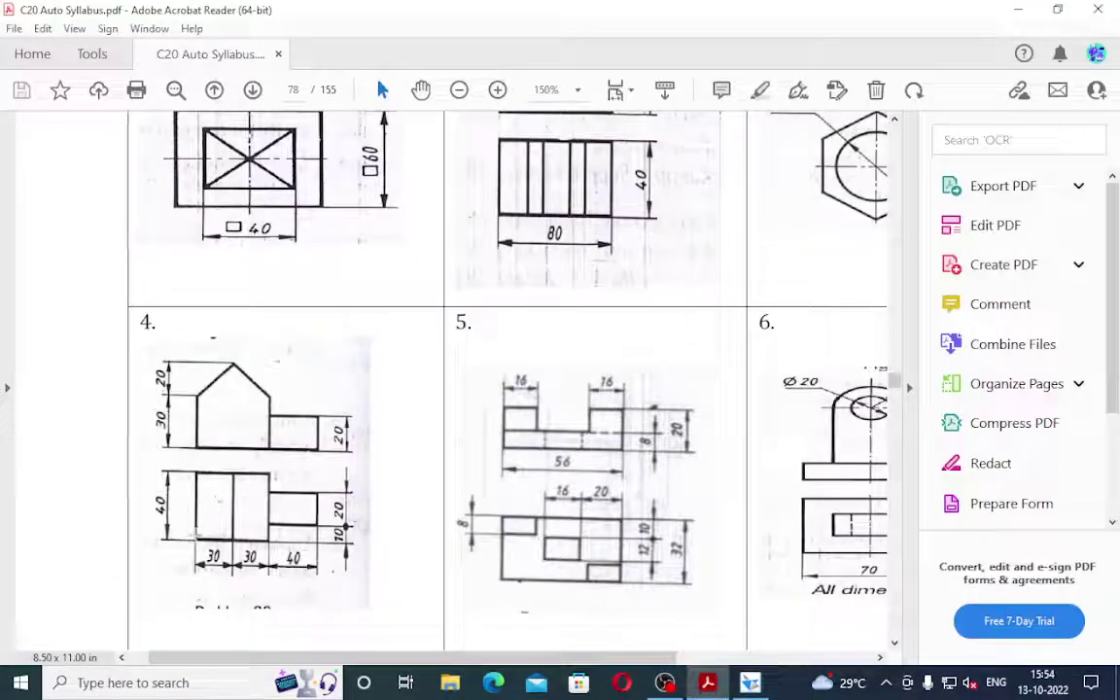
click(750, 682)
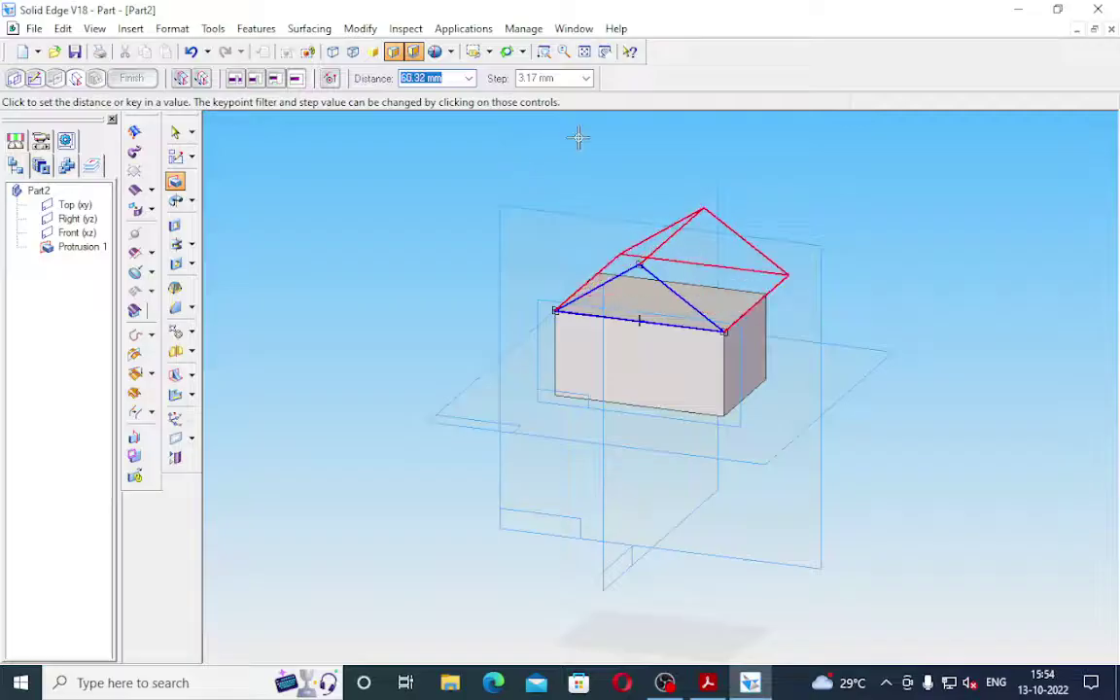
text(40)
key(Return)
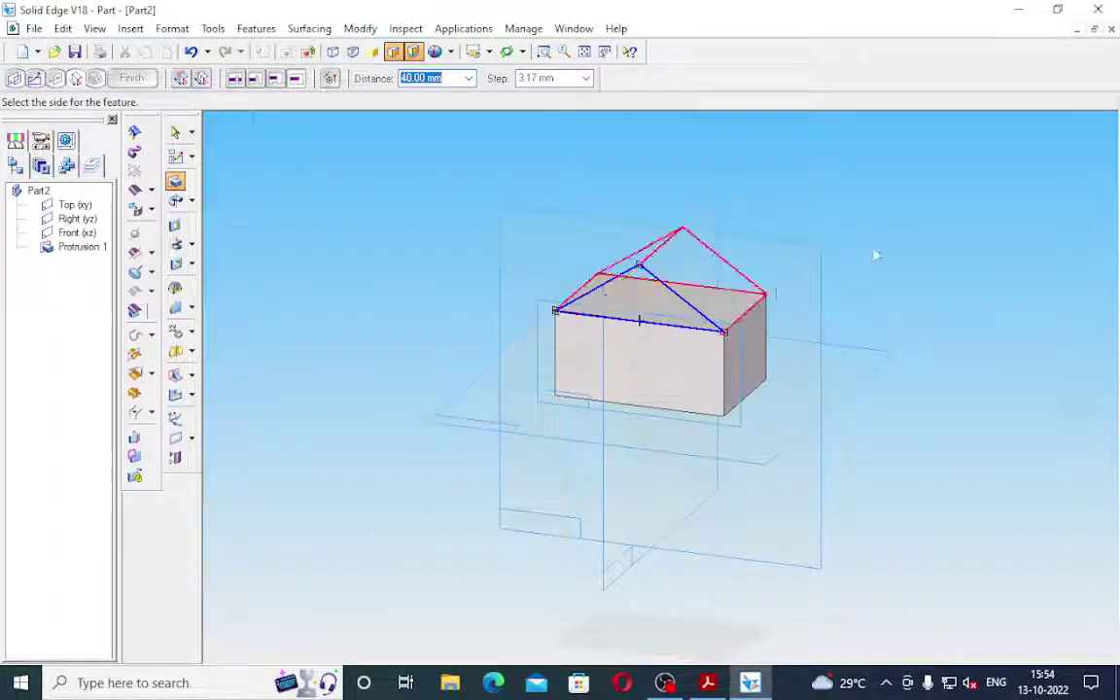
click(940, 215)
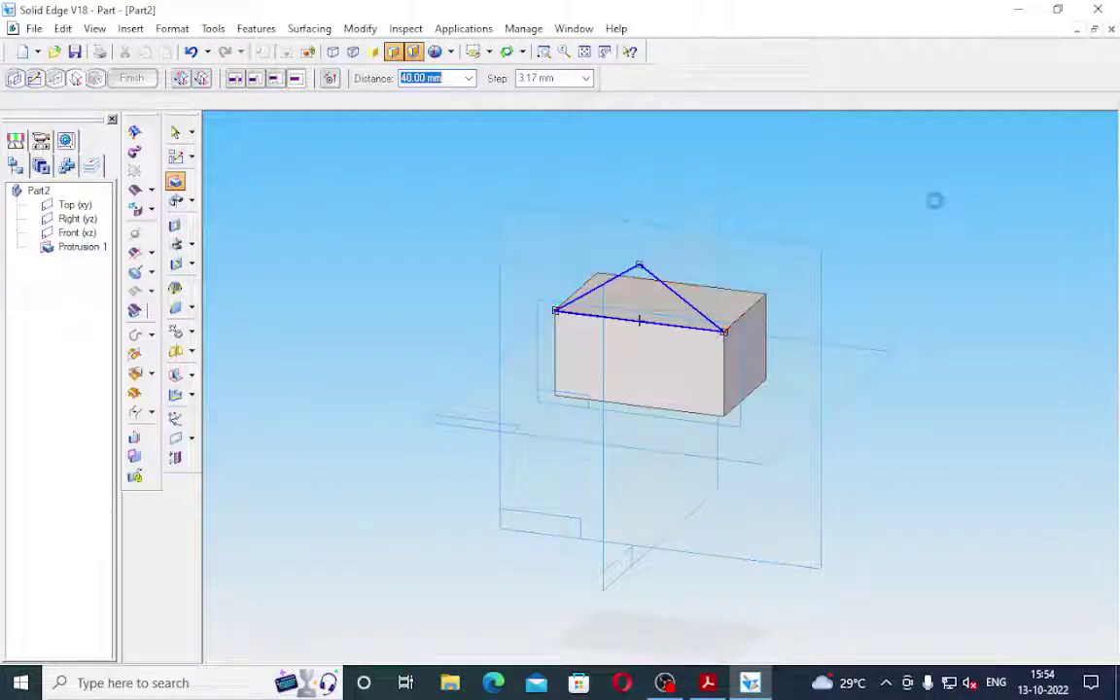
click(766, 366)
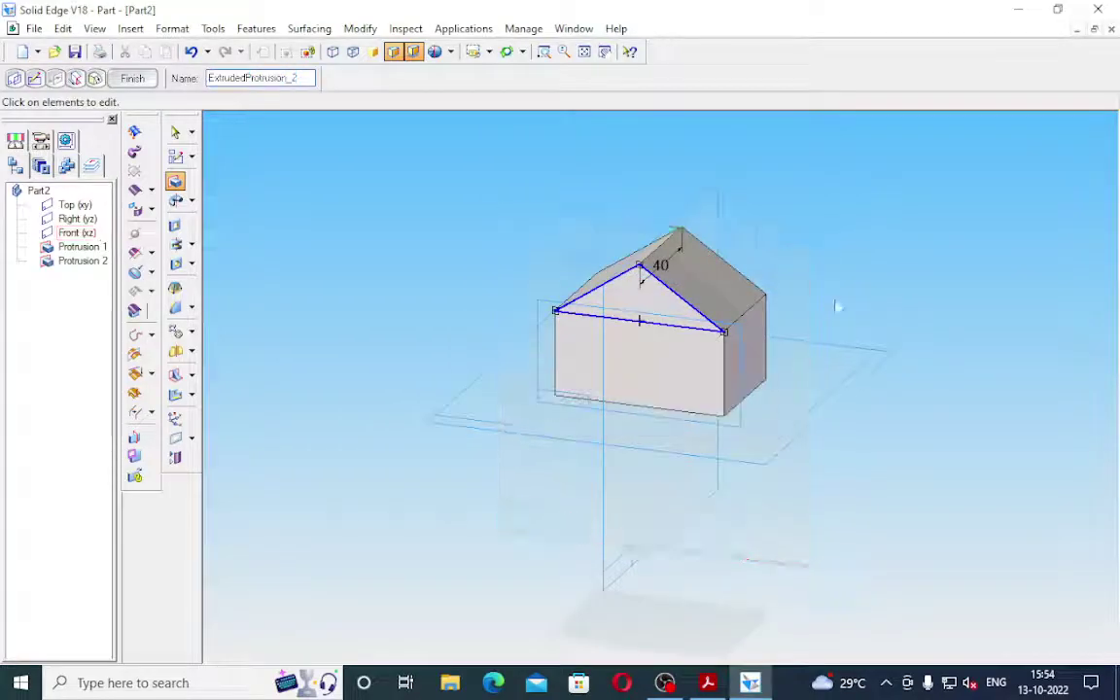
Examine the roofed block in the front, top, right and iso views, and leave the finished roof protrusion.
click(474, 53)
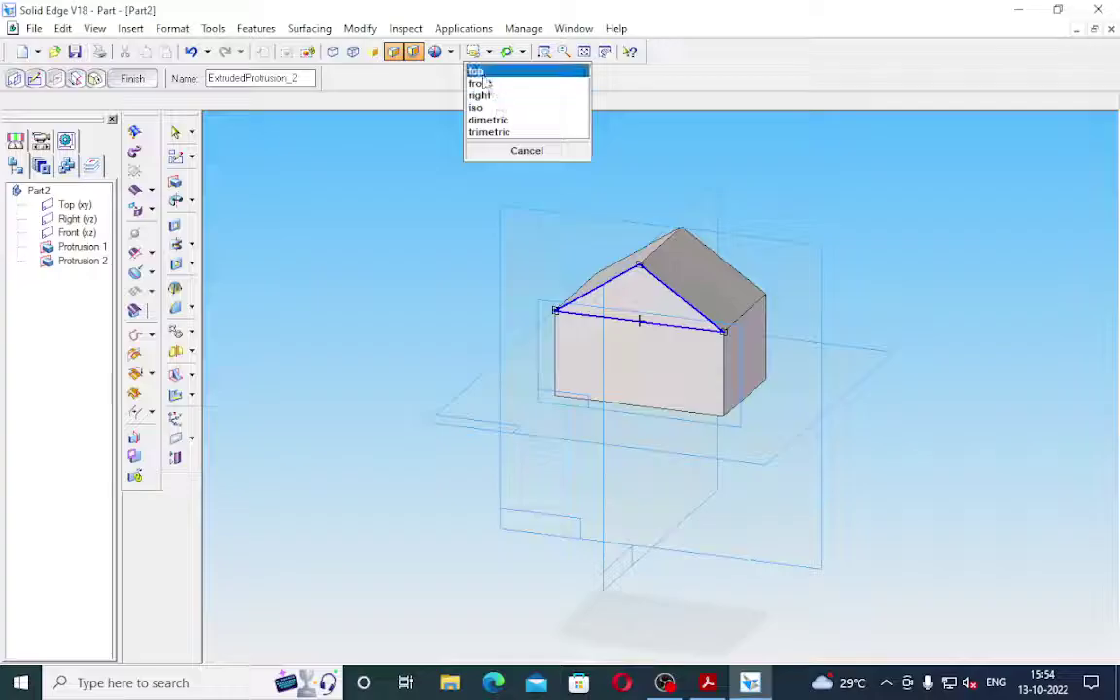
click(479, 83)
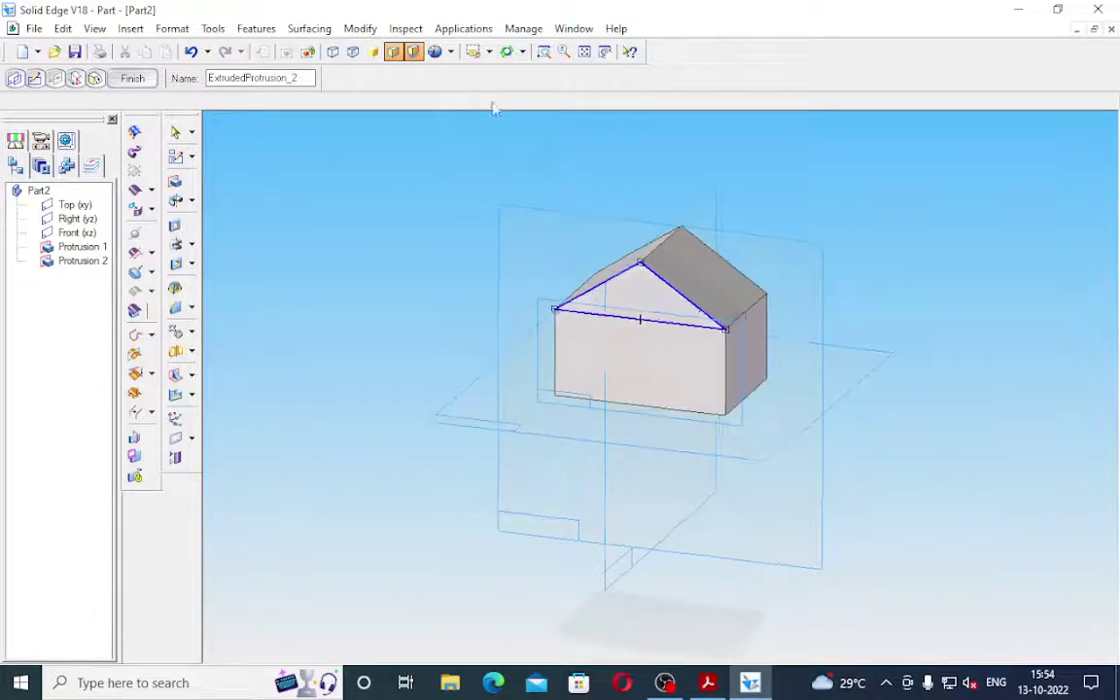
click(475, 53)
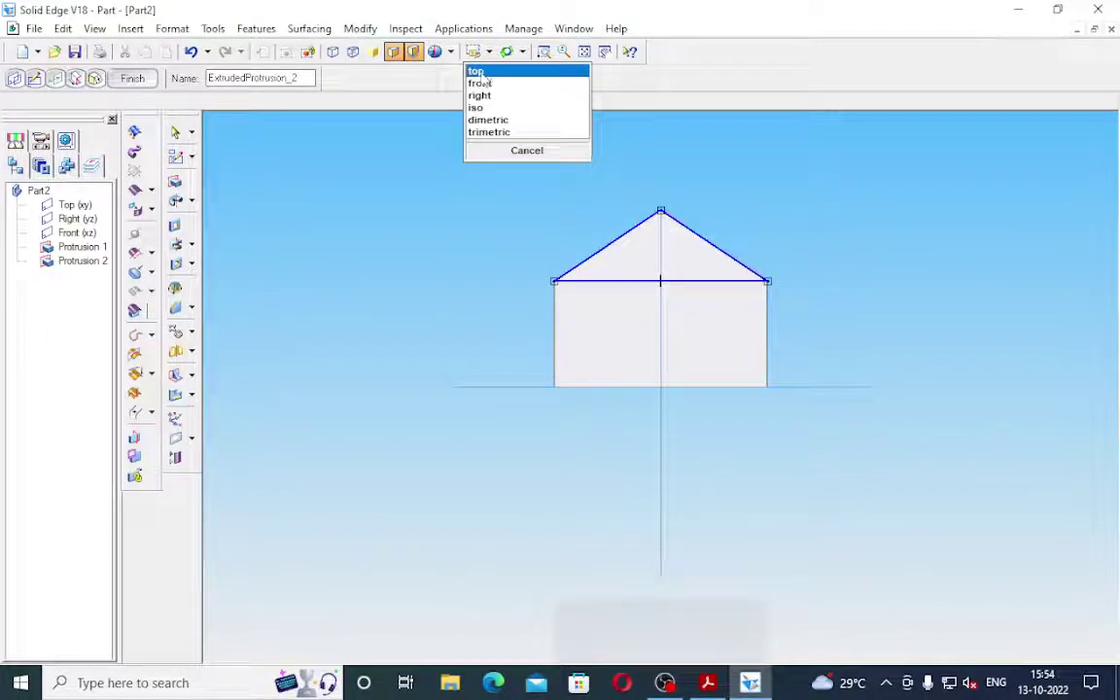
click(480, 73)
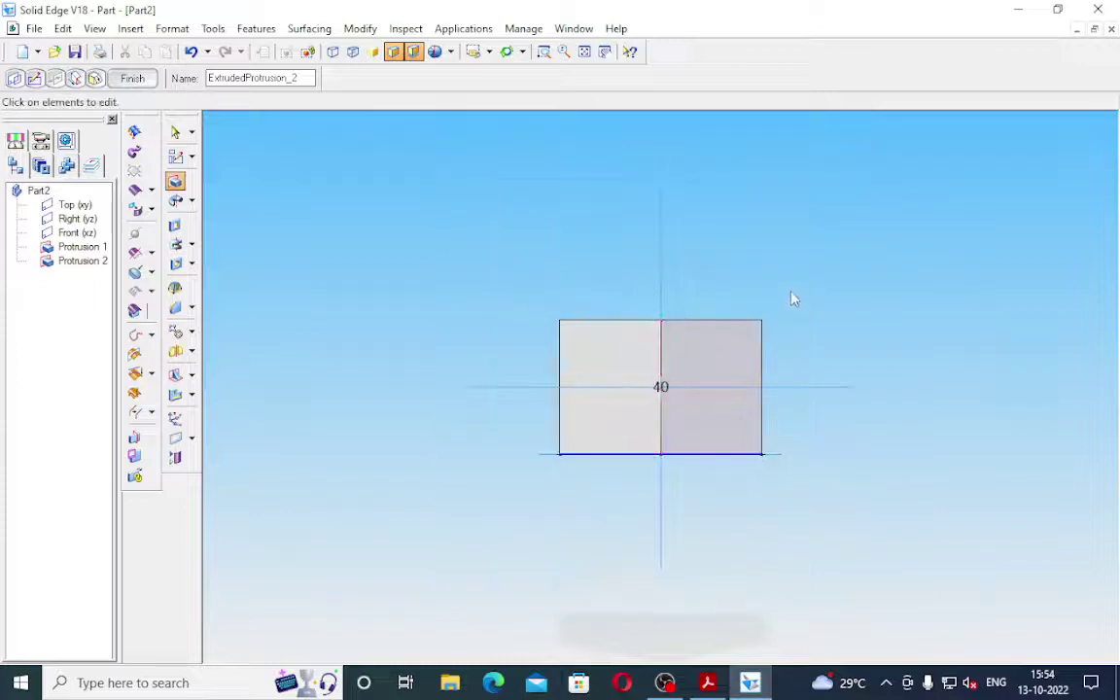
click(474, 52)
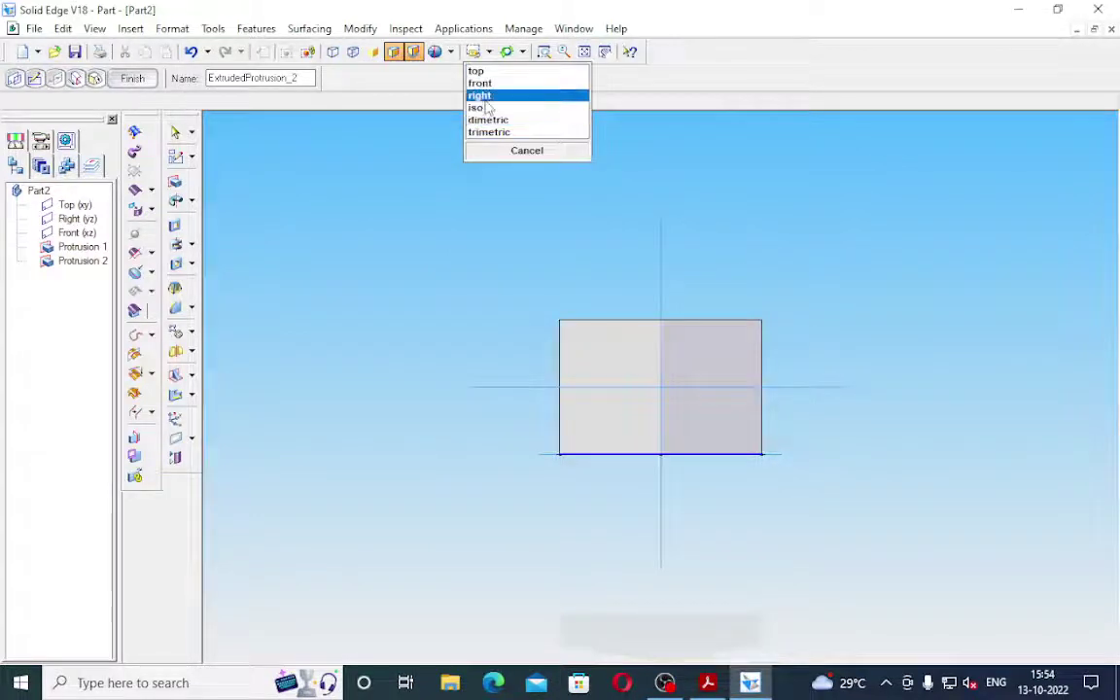
click(481, 96)
click(476, 52)
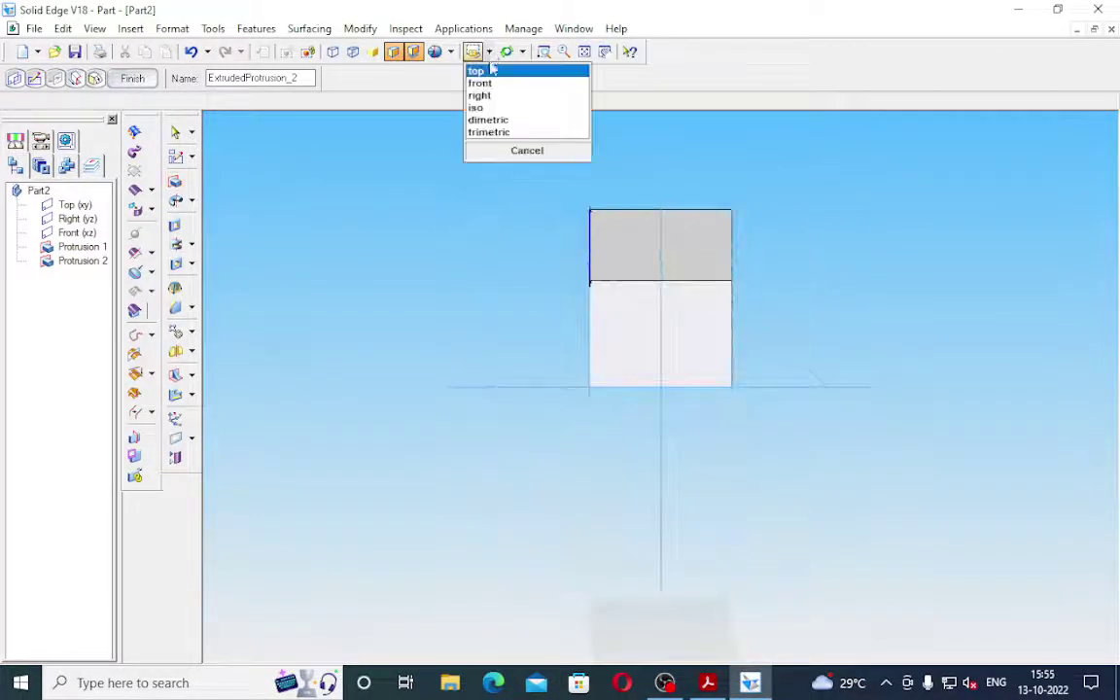
click(476, 107)
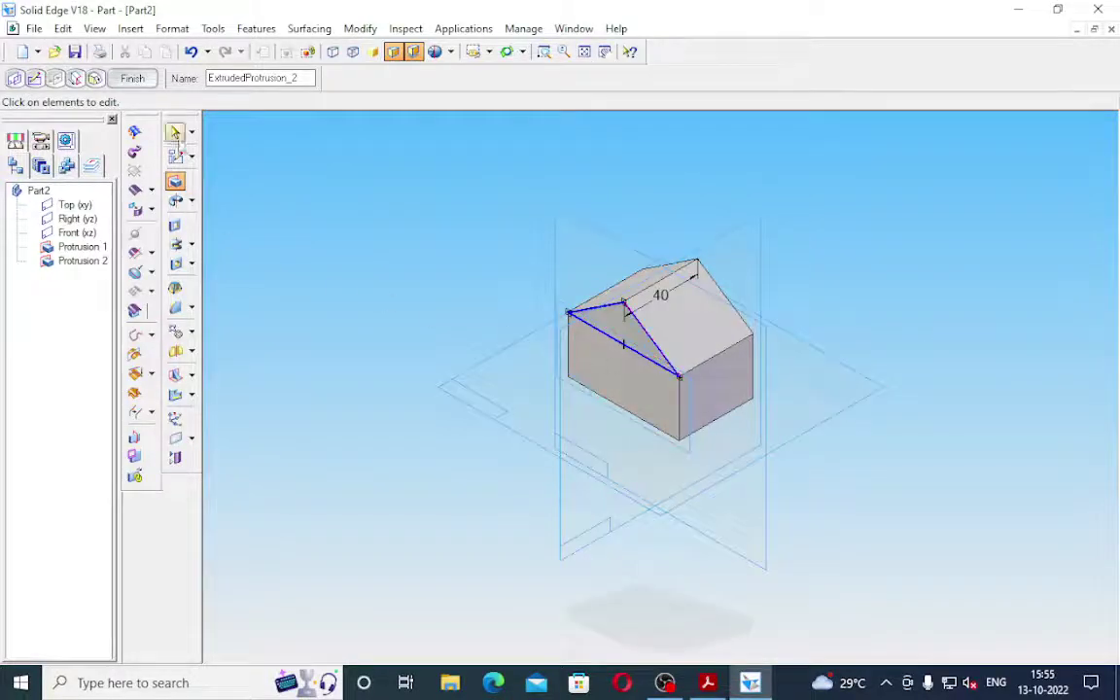
click(175, 134)
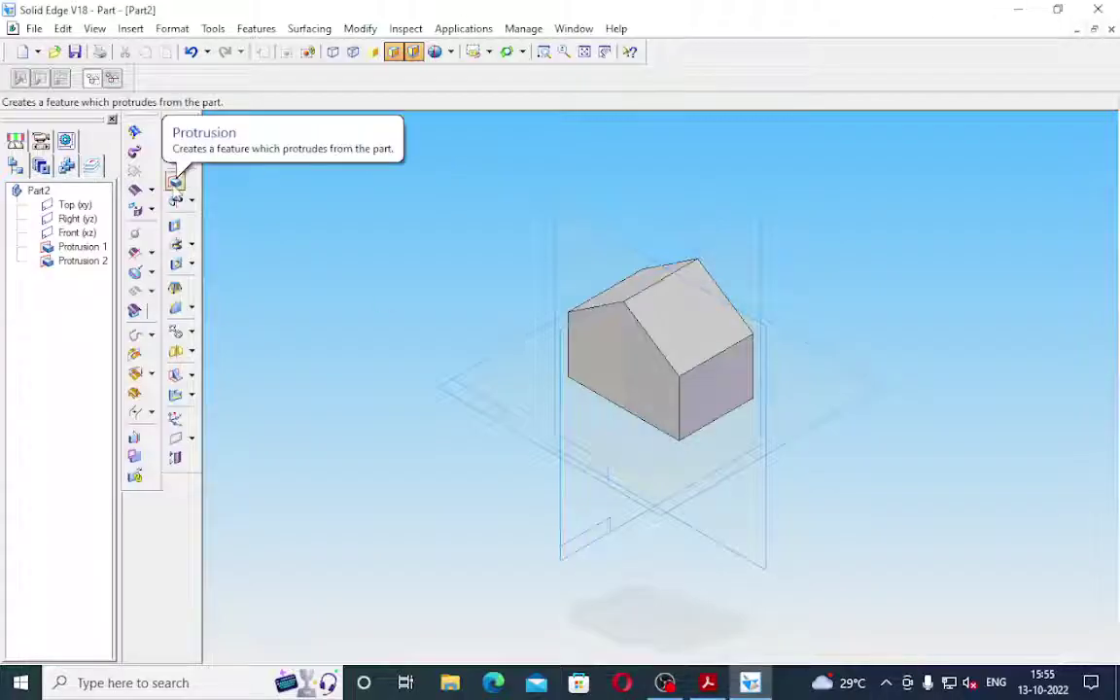
Start a protrusion sketch on the block's vertical side face below the roof slope, checking exercise 4 in the PDF.
click(176, 182)
click(707, 682)
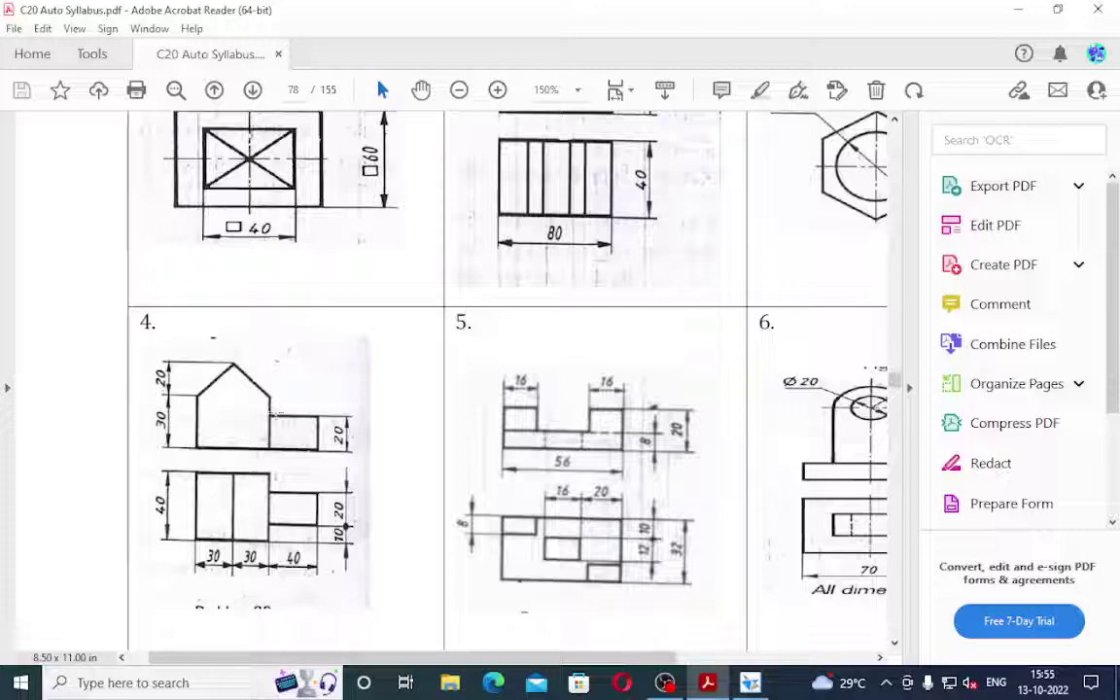
click(749, 682)
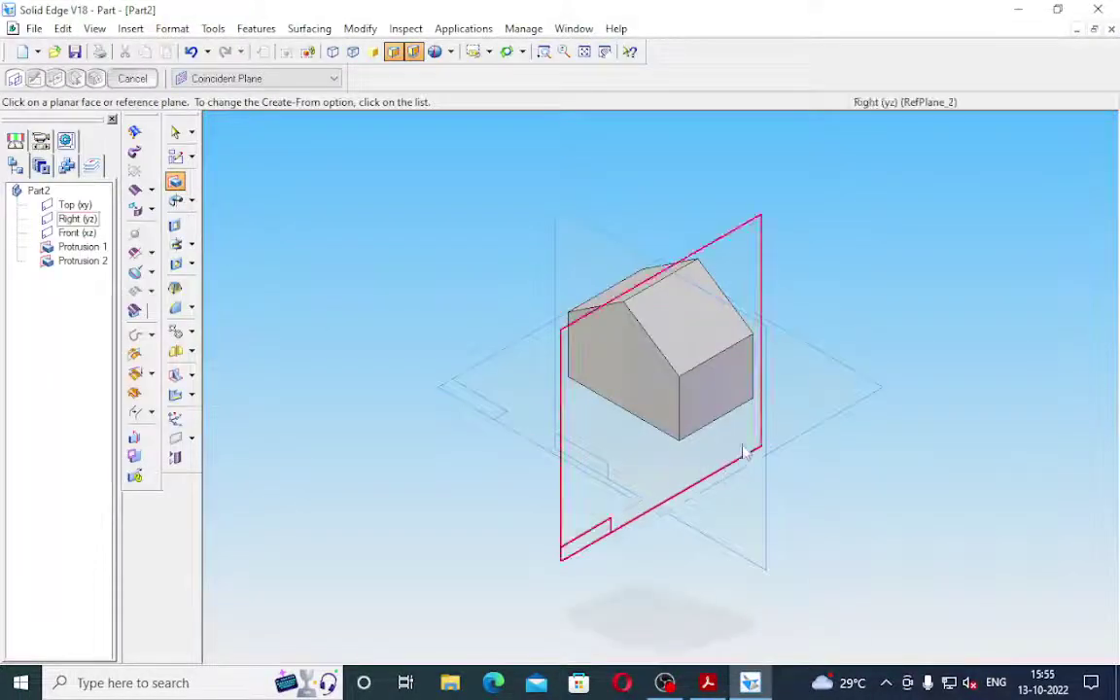
click(717, 380)
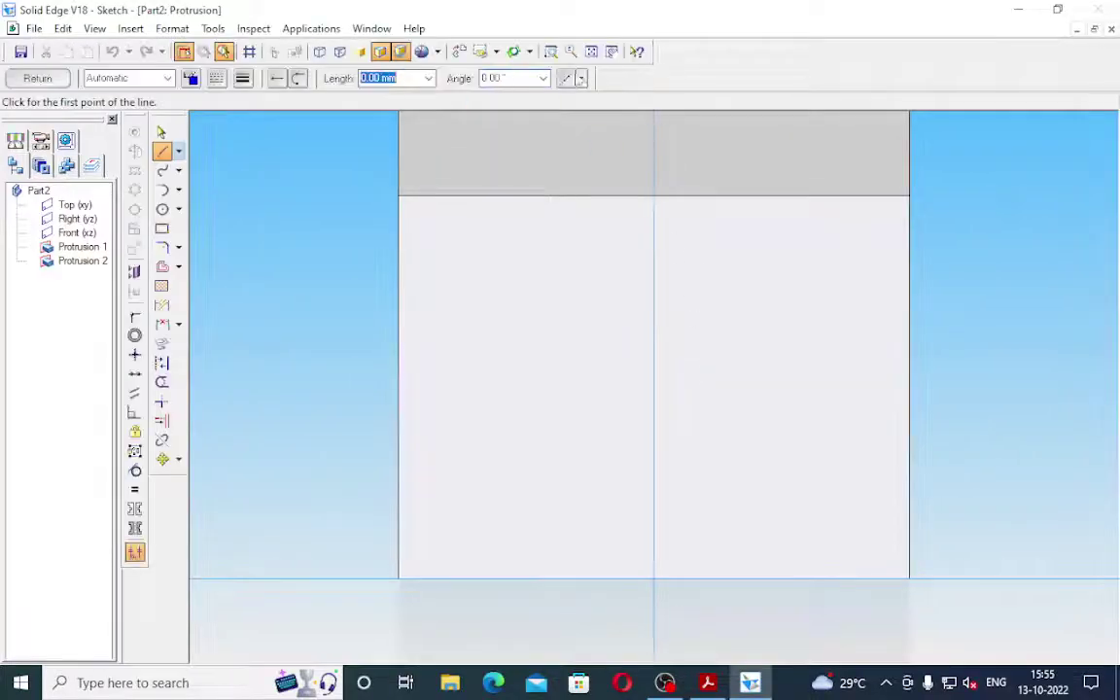
scroll(655, 292, down, 5)
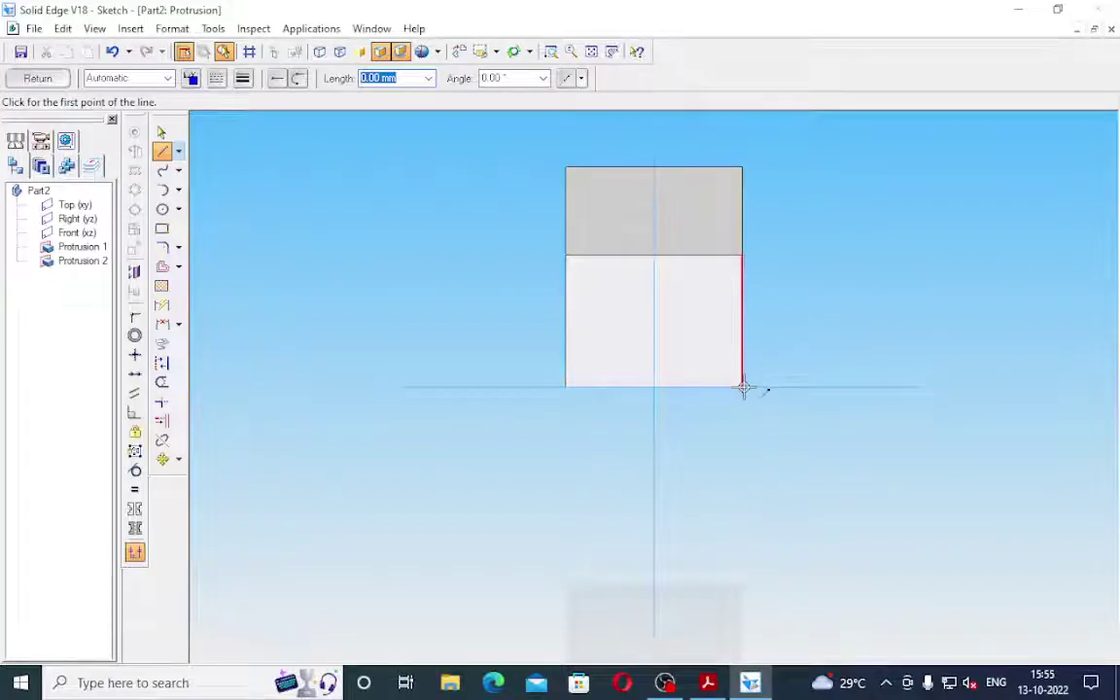
Draw a 10 mm helper line inward along the side face's bottom edge, starting at its lower right corner.
click(742, 387)
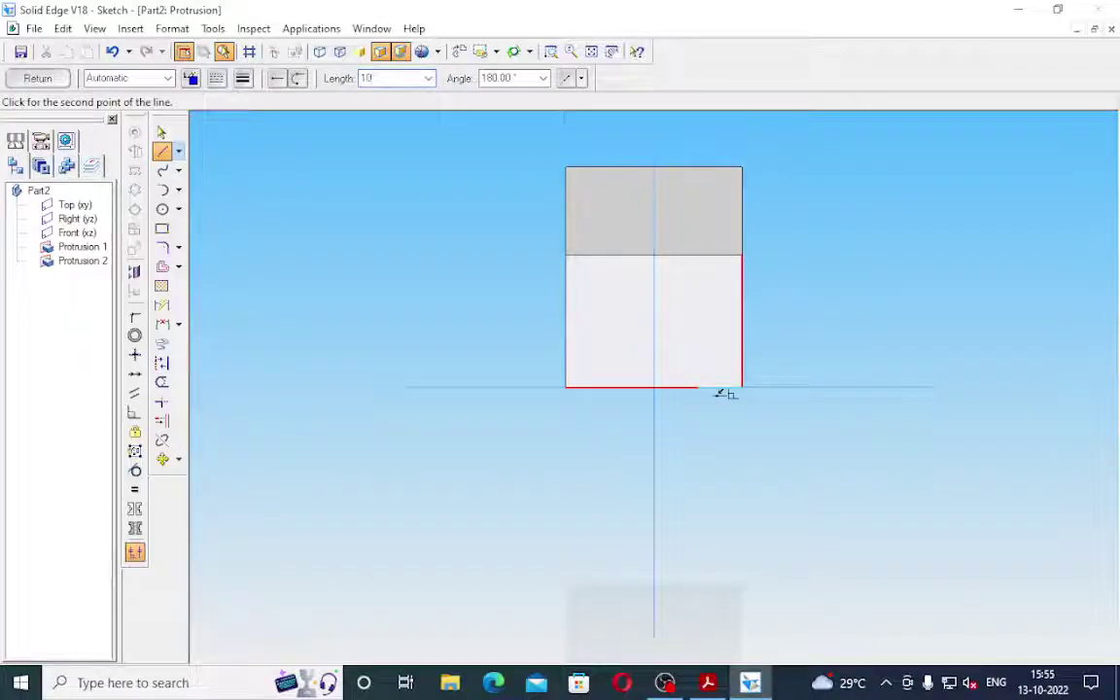
key(Tab)
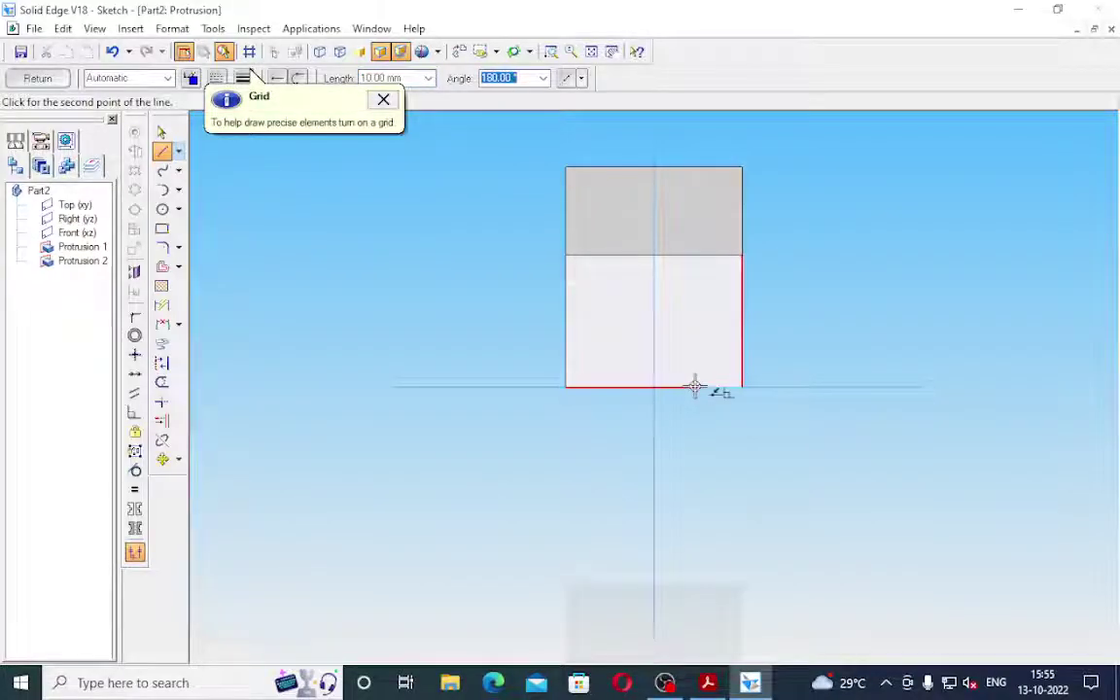
click(699, 387)
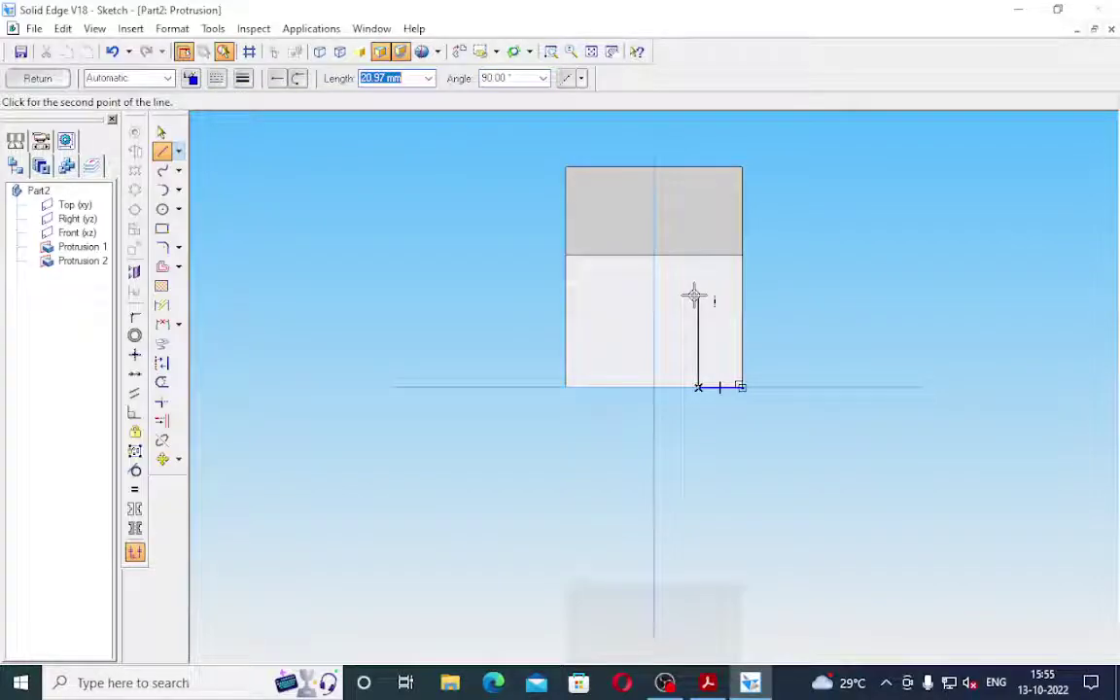
Draw a closed 20 mm by 20 mm square profile standing on the face's bottom edge, starting from the helper line's inner end.
text(20)
key(Tab)
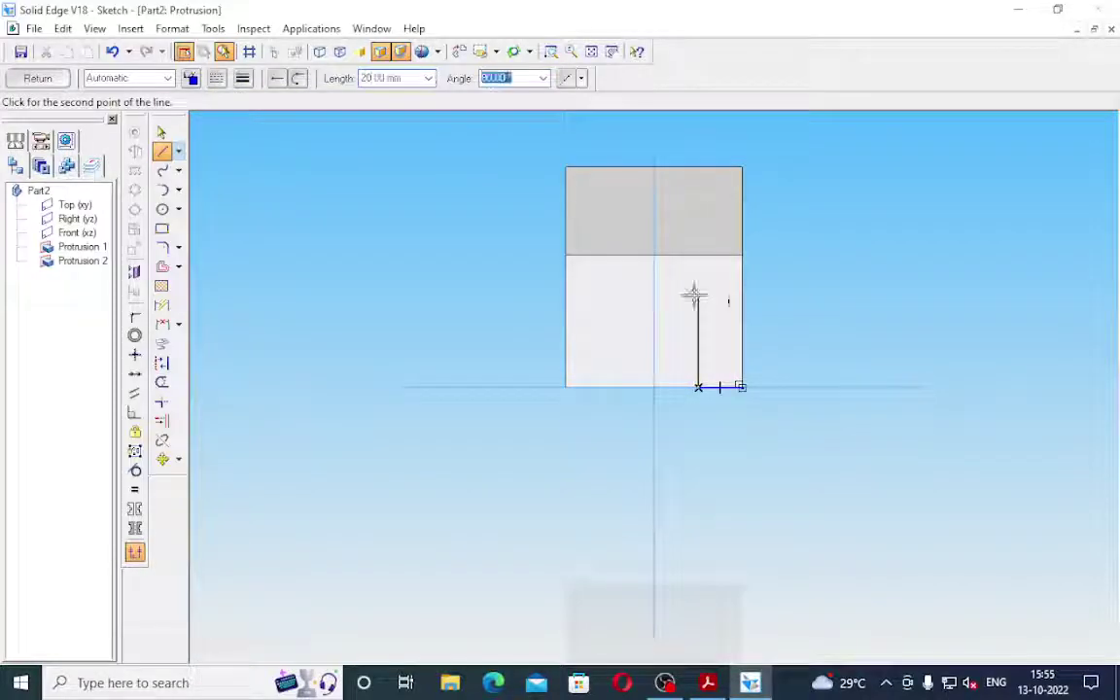
click(697, 296)
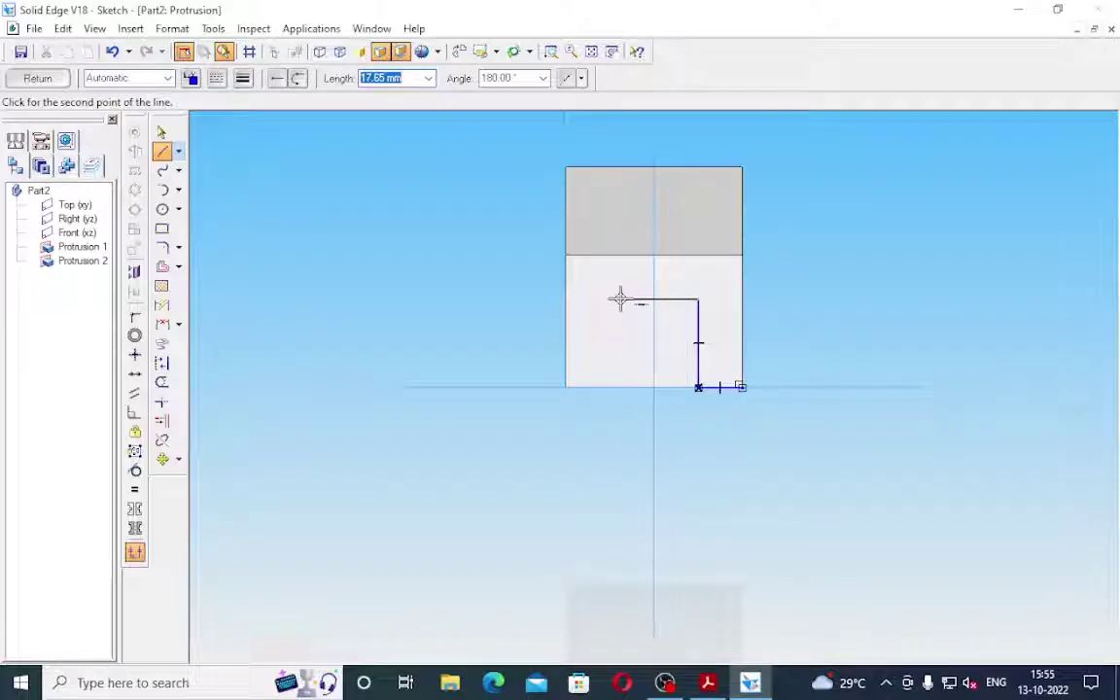
text(20)
key(Tab)
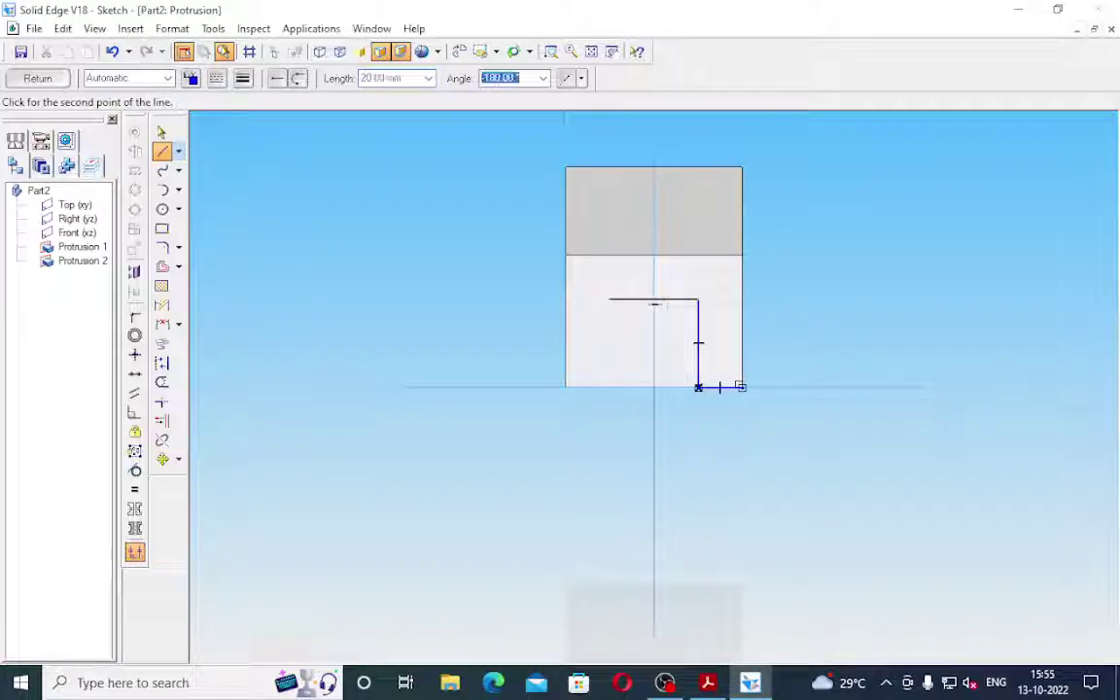
click(614, 299)
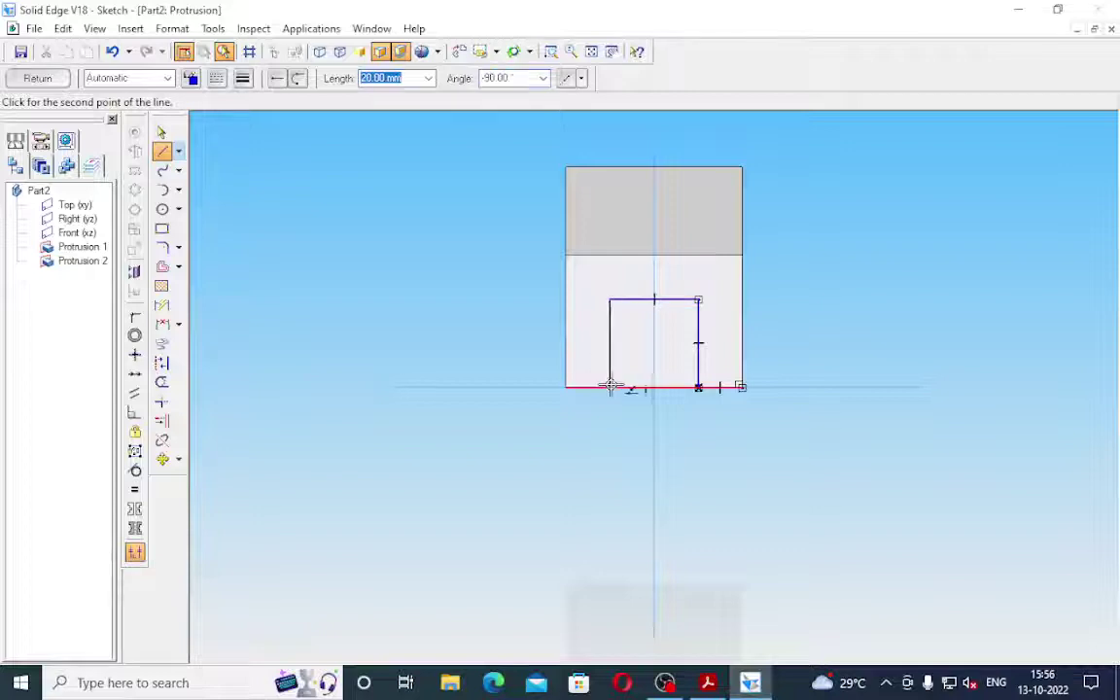
text(20)
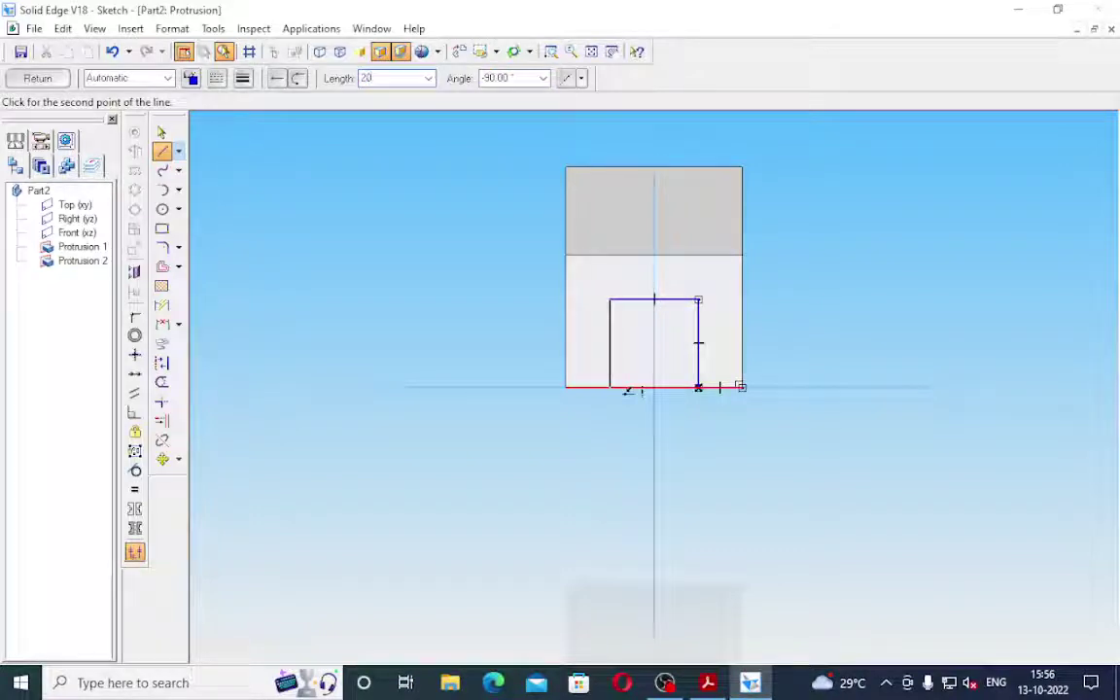
key(Tab)
click(612, 387)
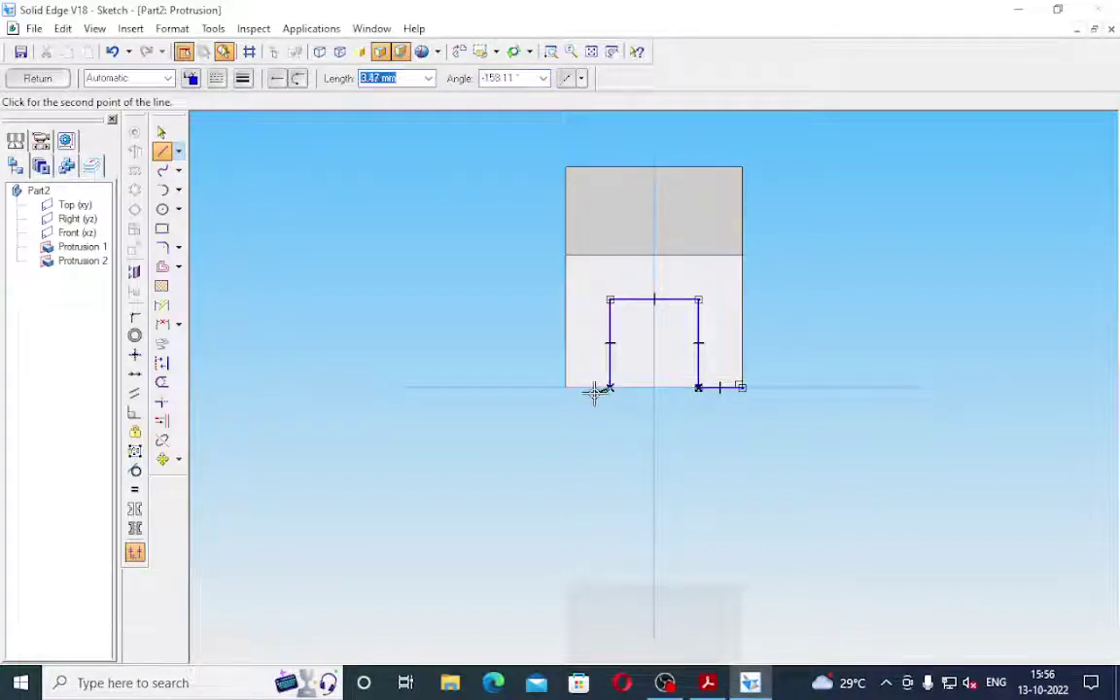
click(699, 388)
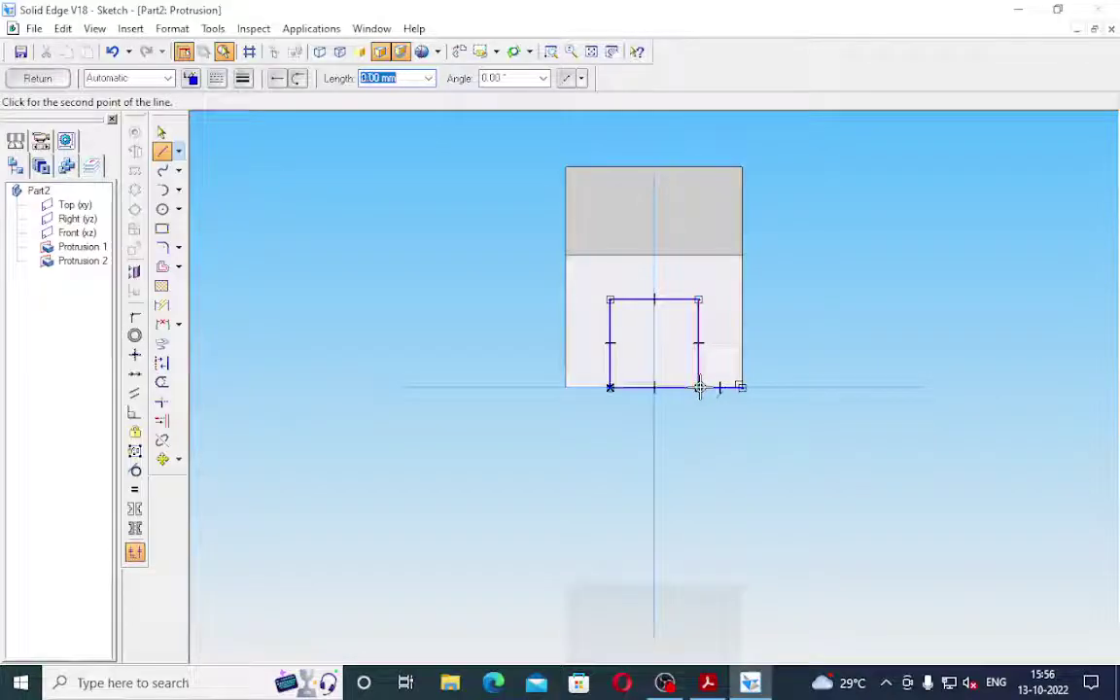
right_click(852, 204)
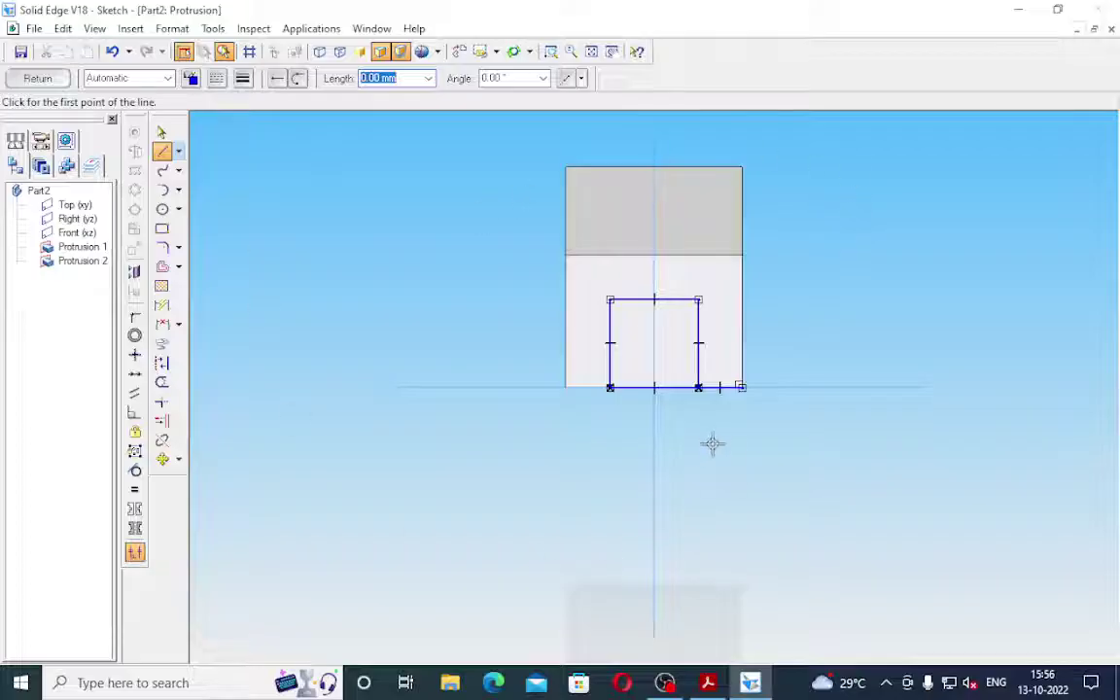
Delete the 10 mm helper line beside the square and close the profile sketch.
click(161, 132)
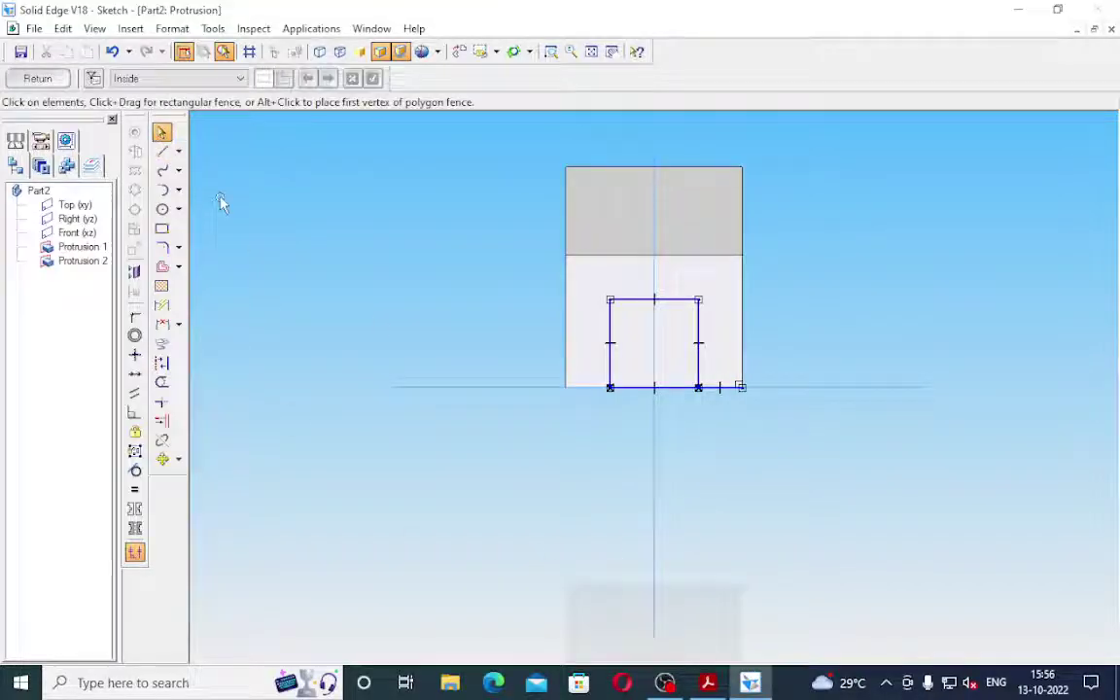
click(719, 388)
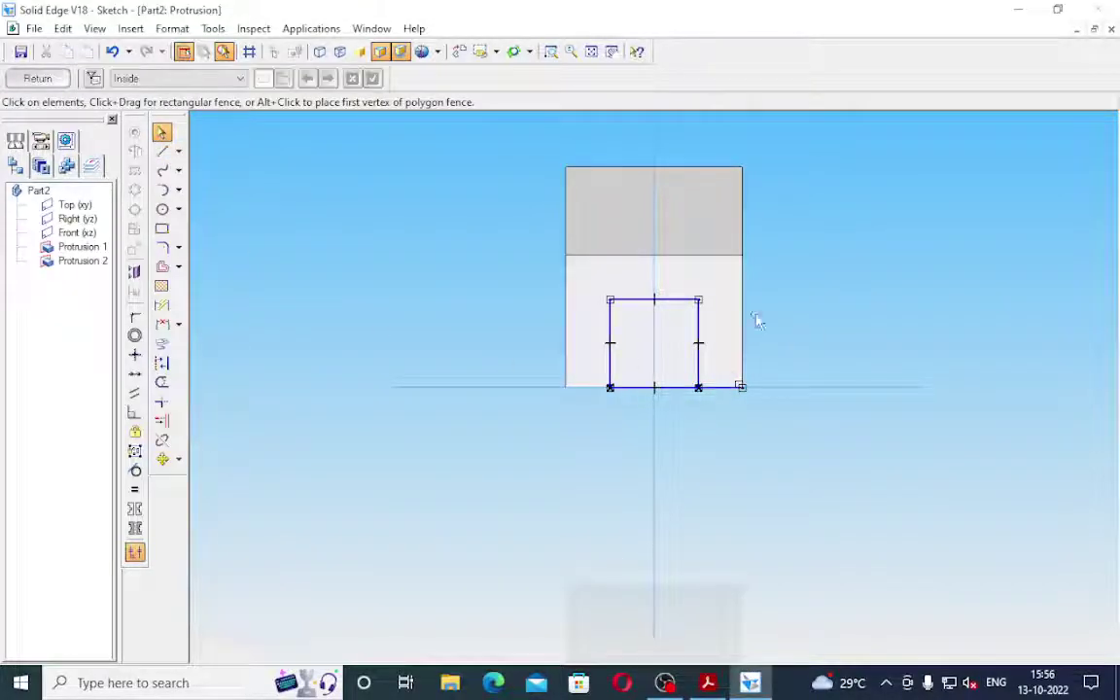
click(730, 389)
key(Delete)
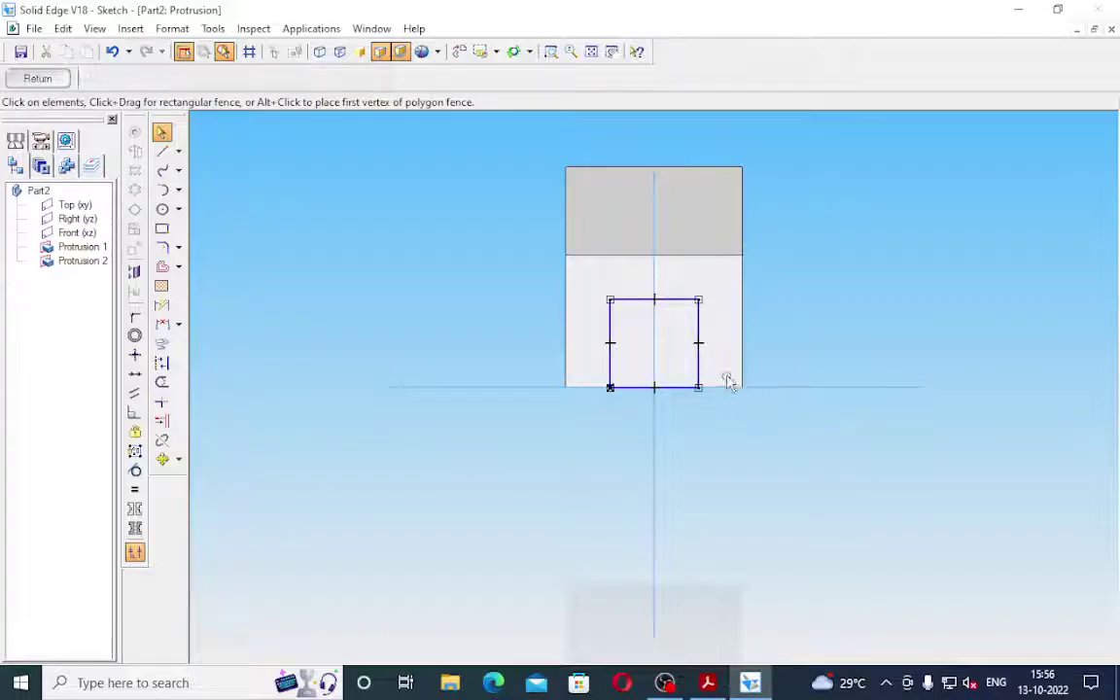
click(45, 79)
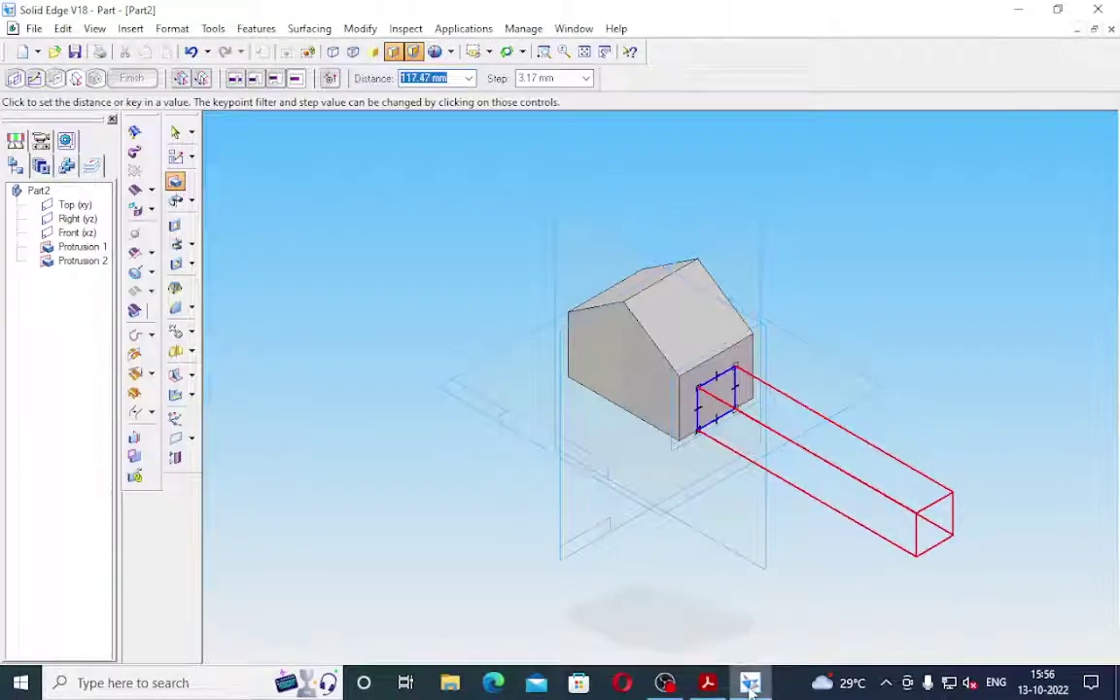
Extrude the square profile 40 mm outward from the side face, checking the length in the PDF, and finish the protrusion.
key(alt+Tab)
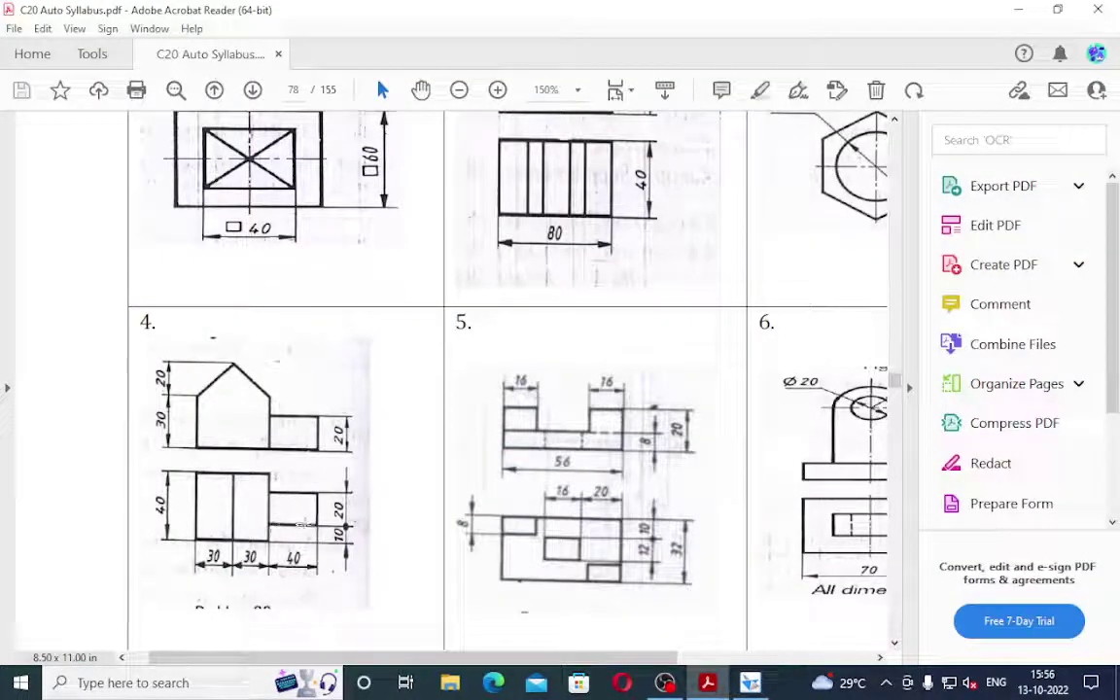
click(749, 682)
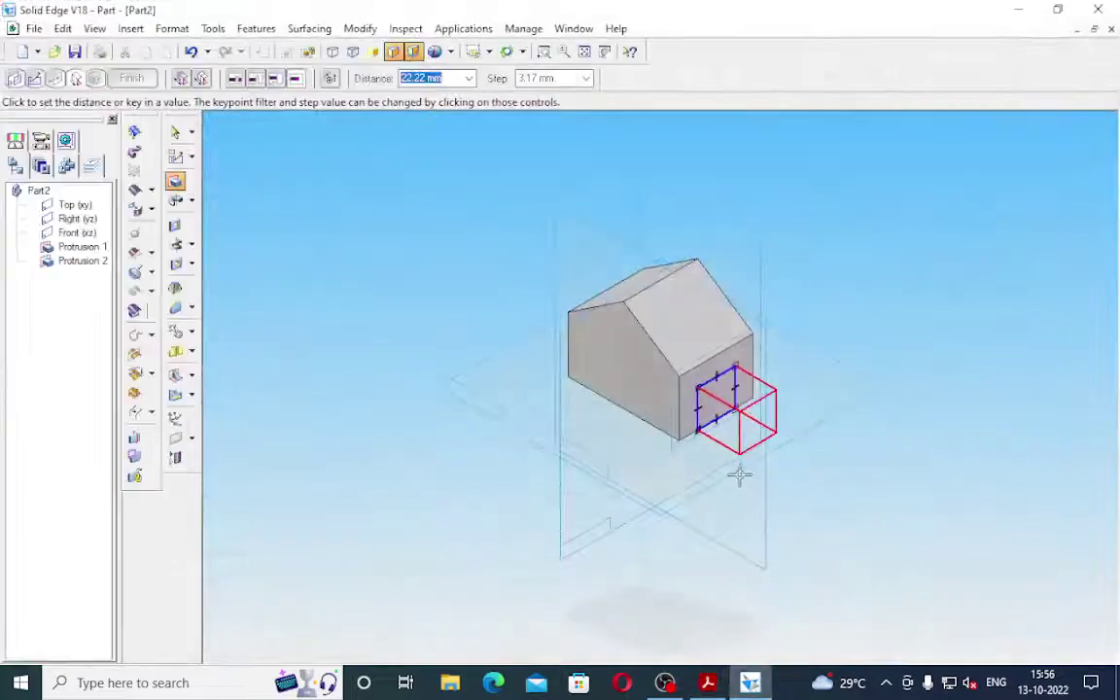
text(40)
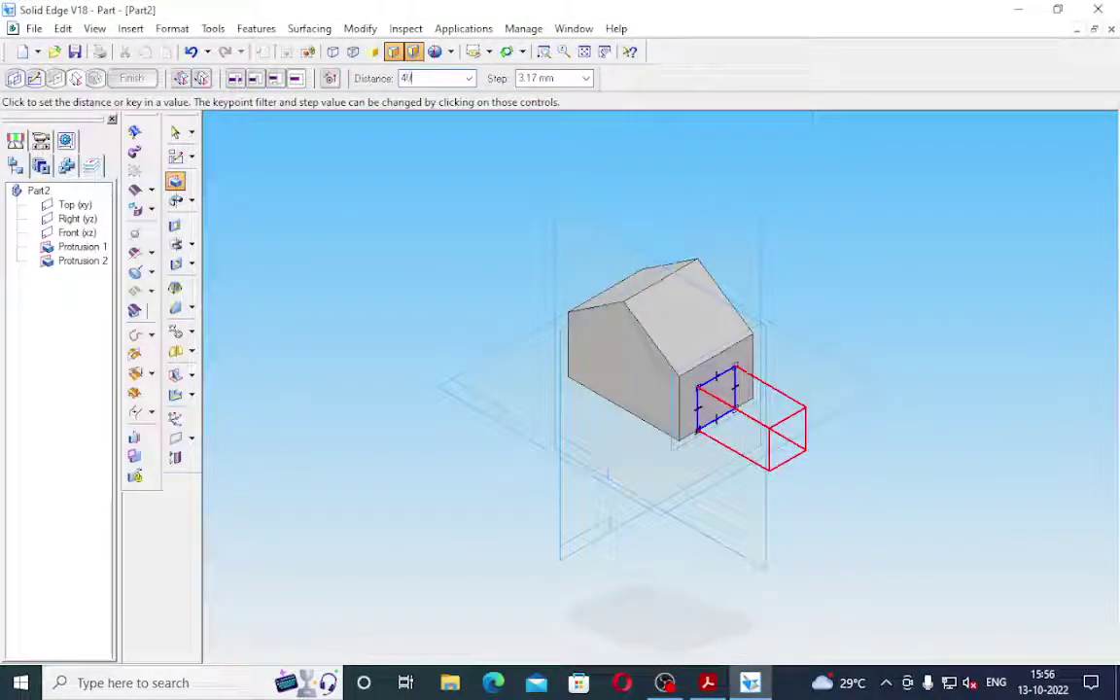
key(Return)
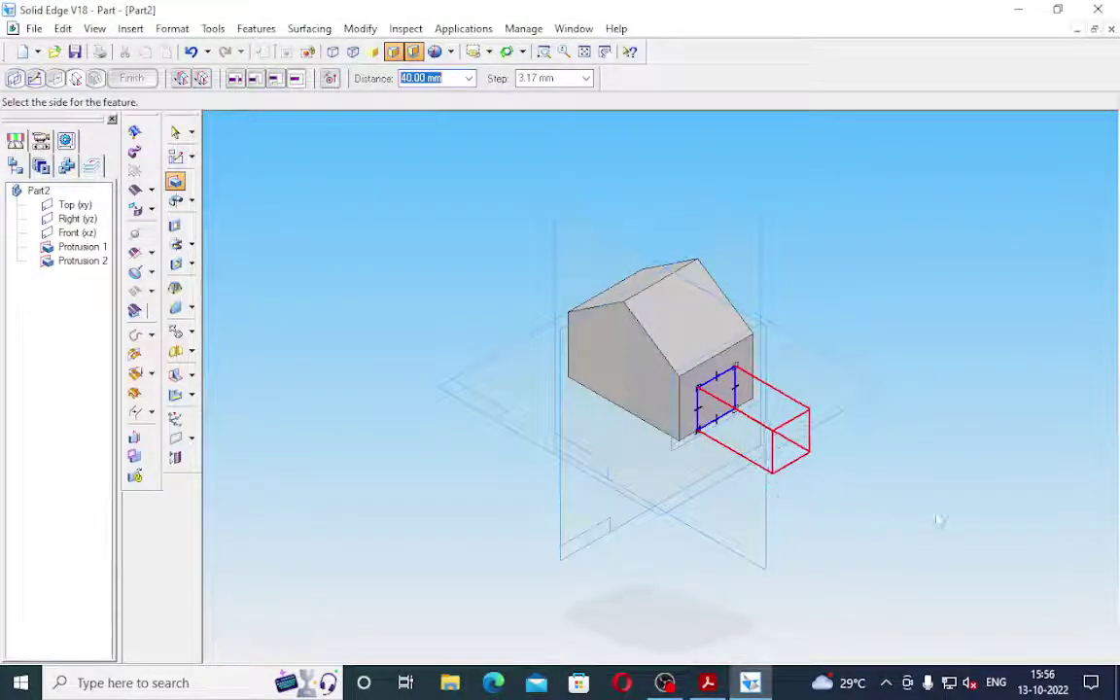
click(940, 460)
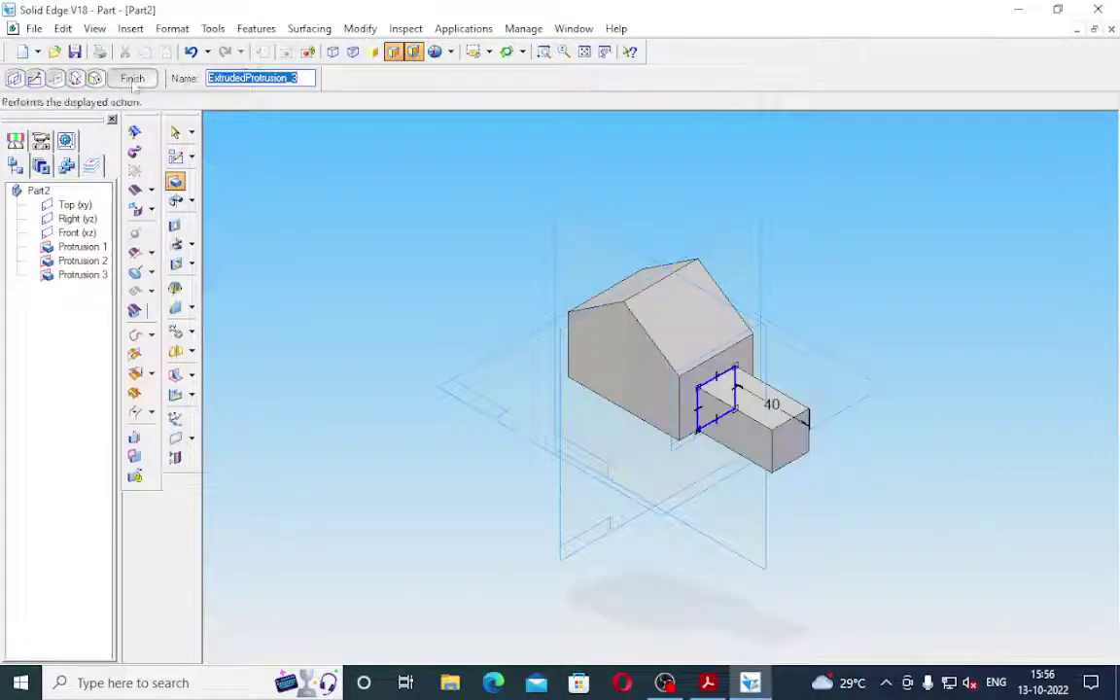
click(132, 77)
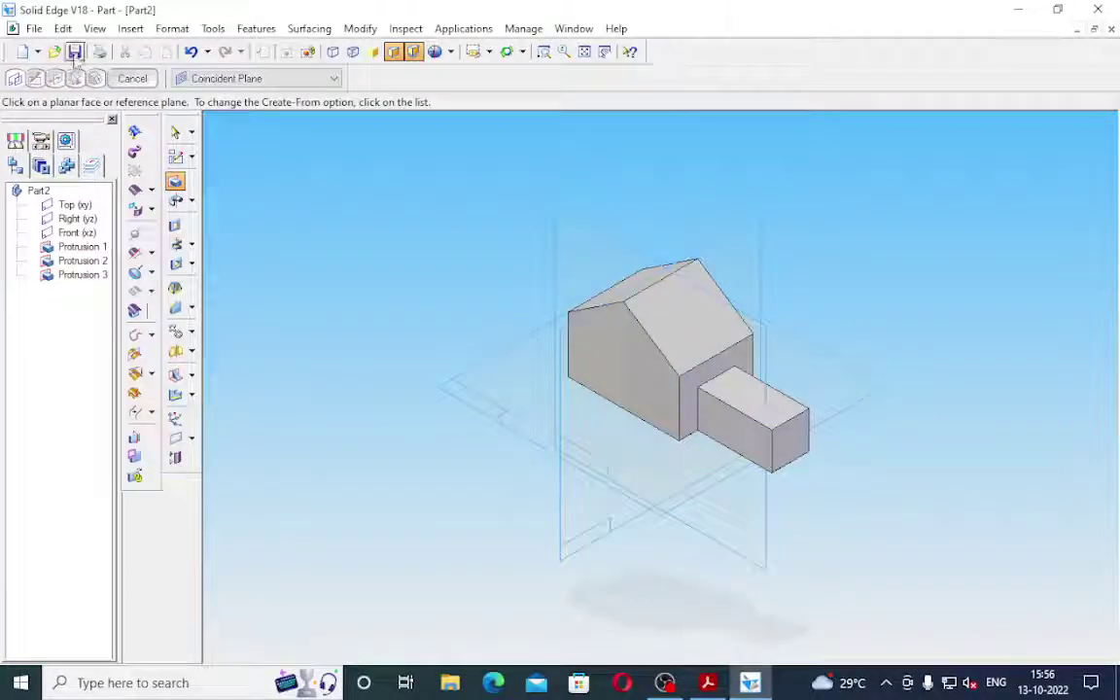
Create a new folder named "iSOMETRIC pROJECTIOMN" on the desktop and switch back to Solid Edge.
click(1018, 9)
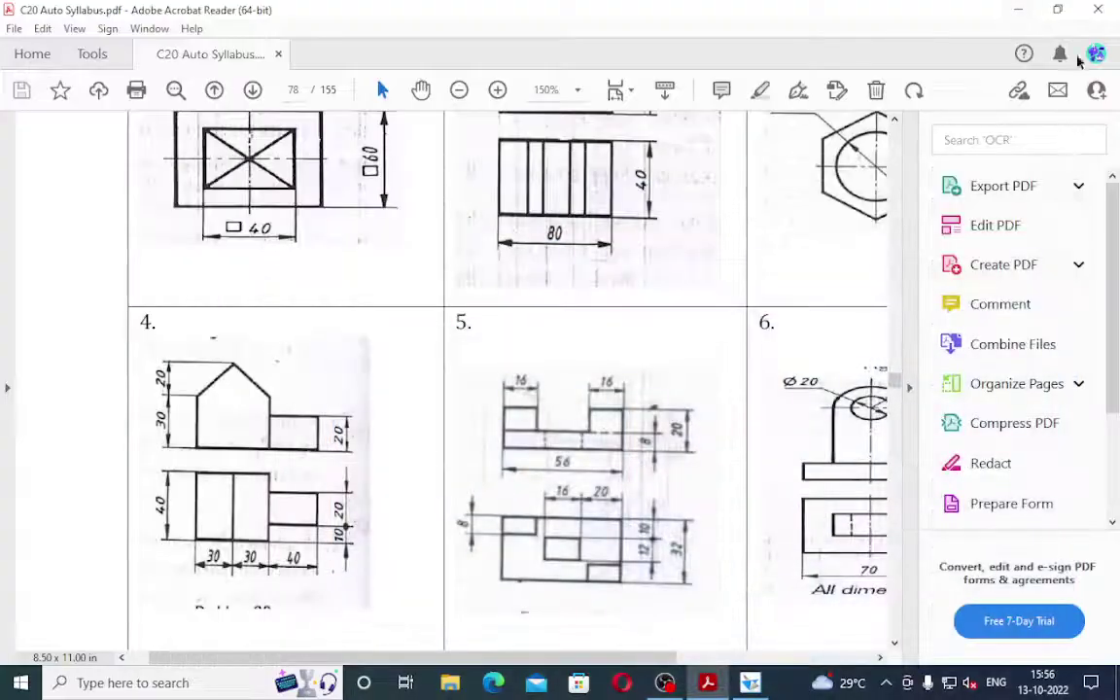
click(1017, 9)
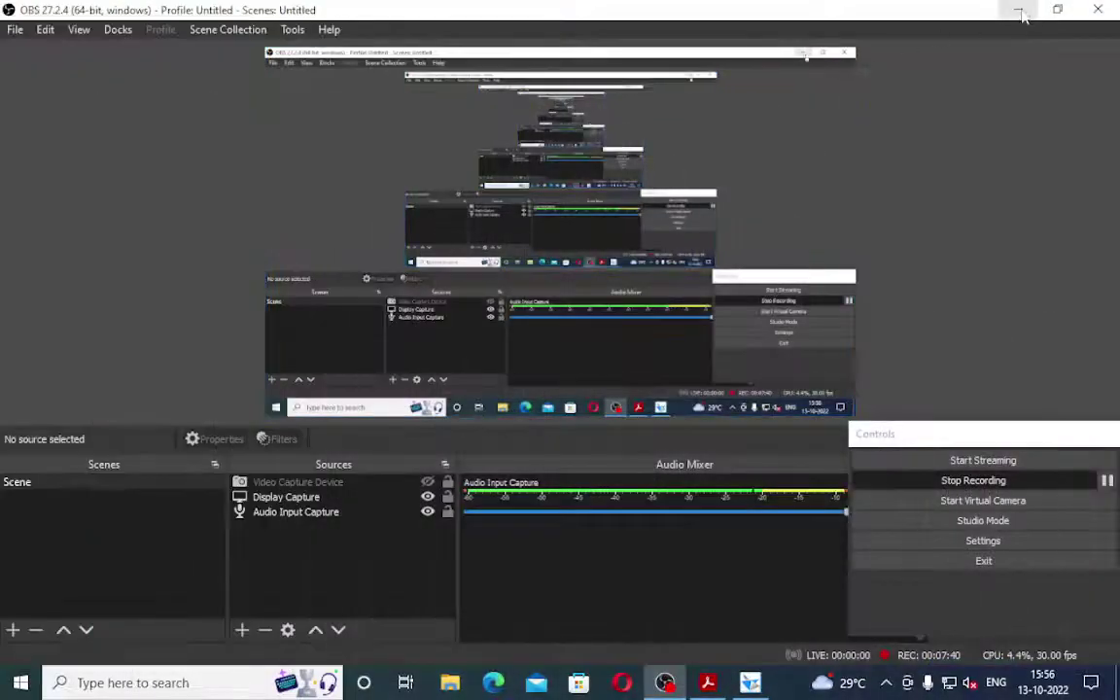
click(1018, 8)
right_click(600, 351)
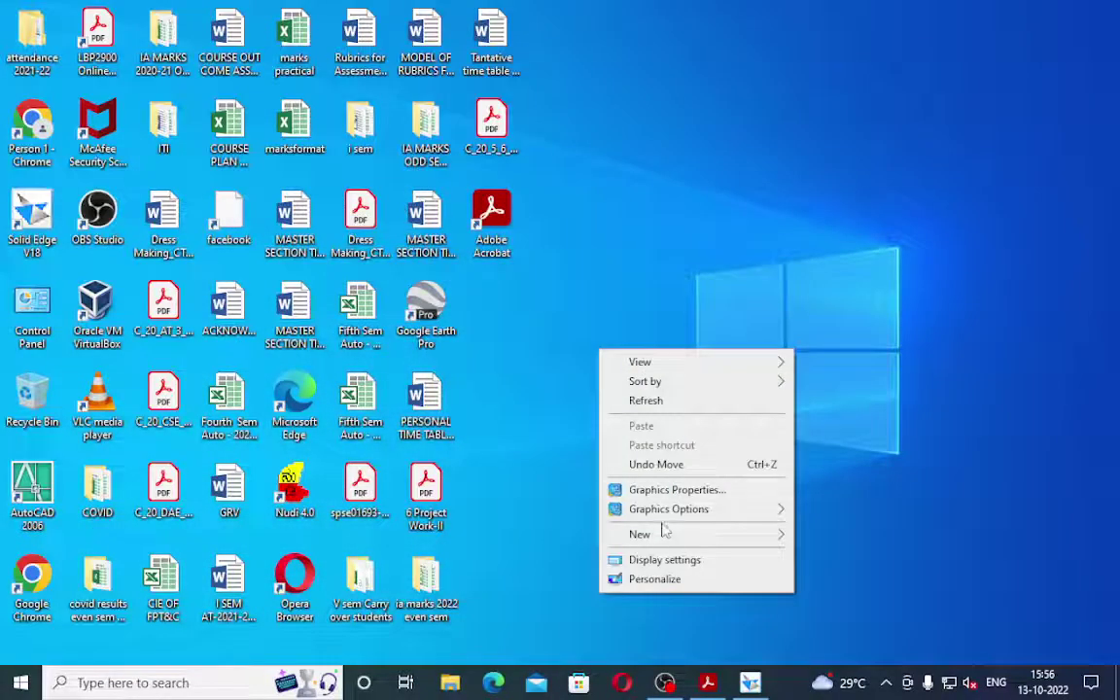
mouse_move(665, 533)
click(832, 372)
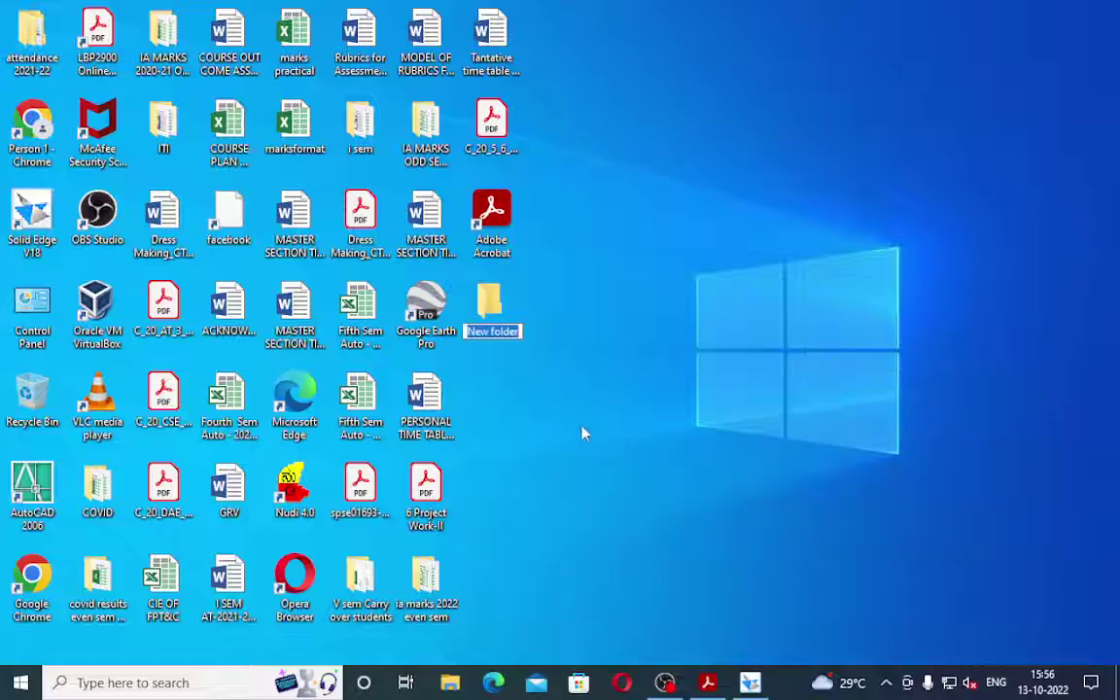
text(iS)
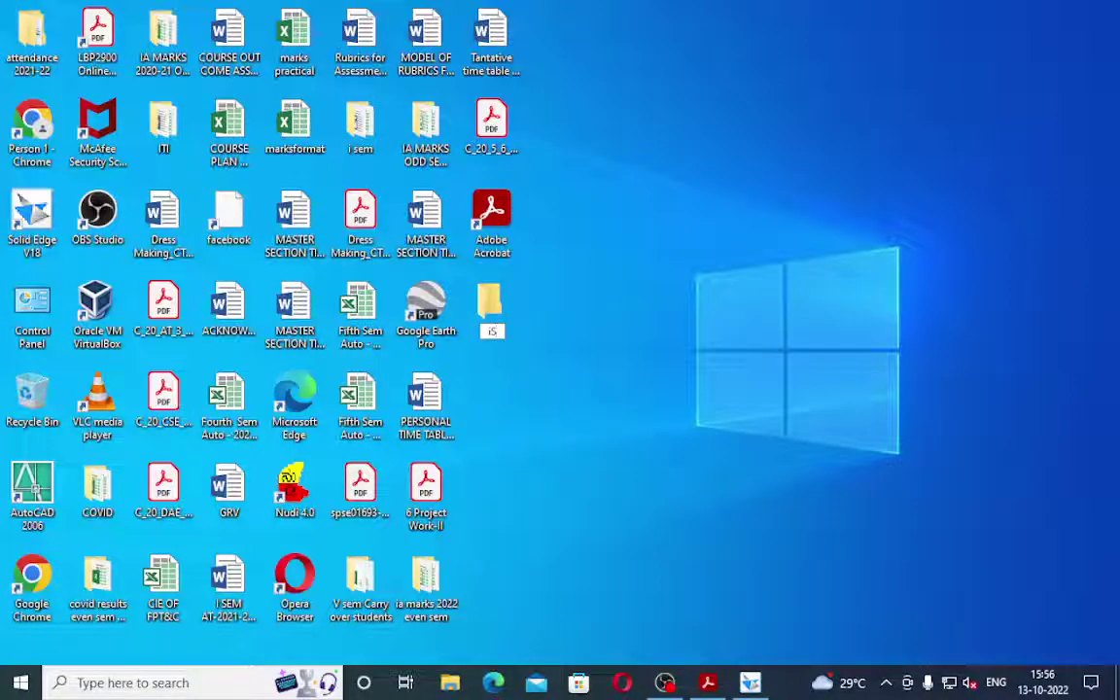
text(OMETRIC)
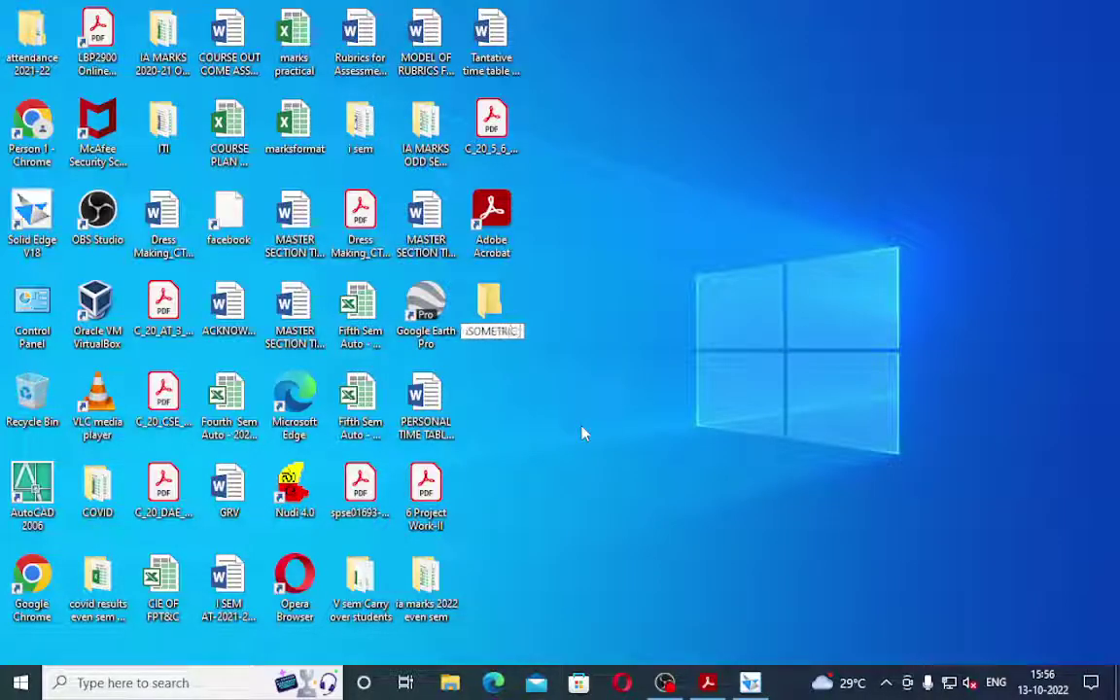
text( pROJEC)
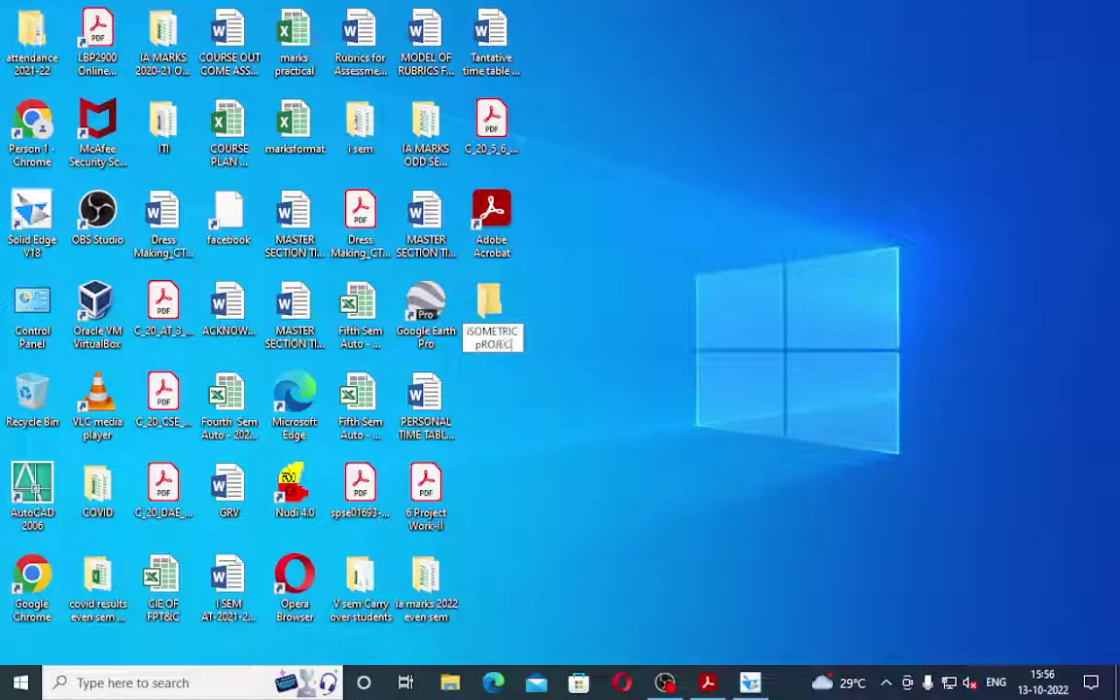
text(TION)
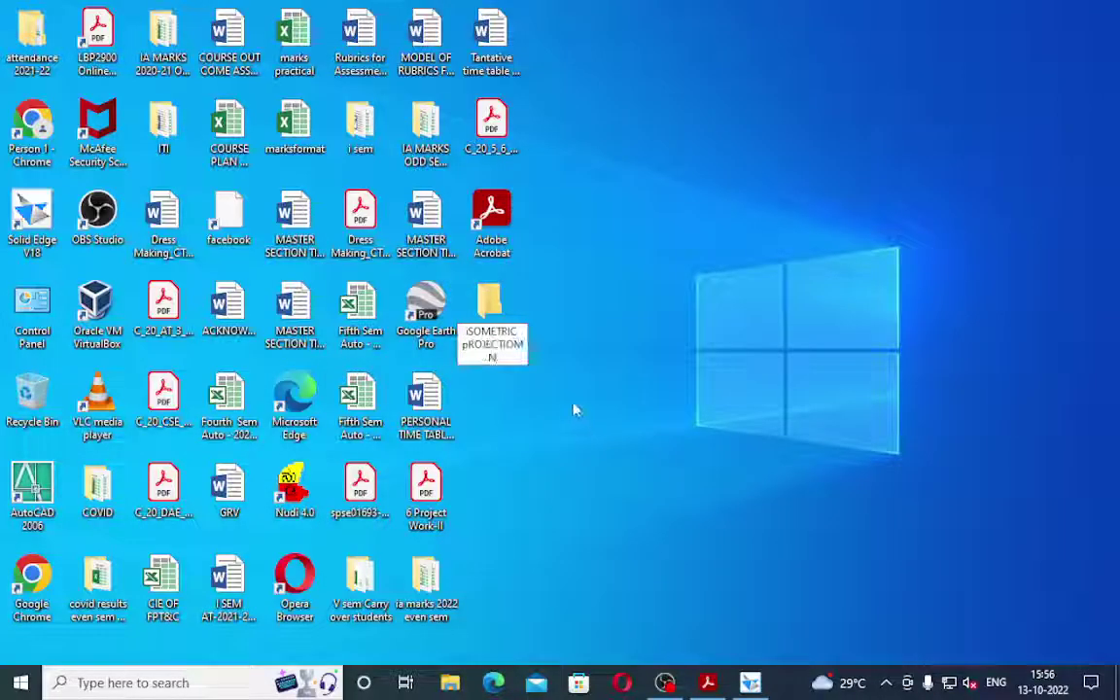
key(BackSpace)
key(Return)
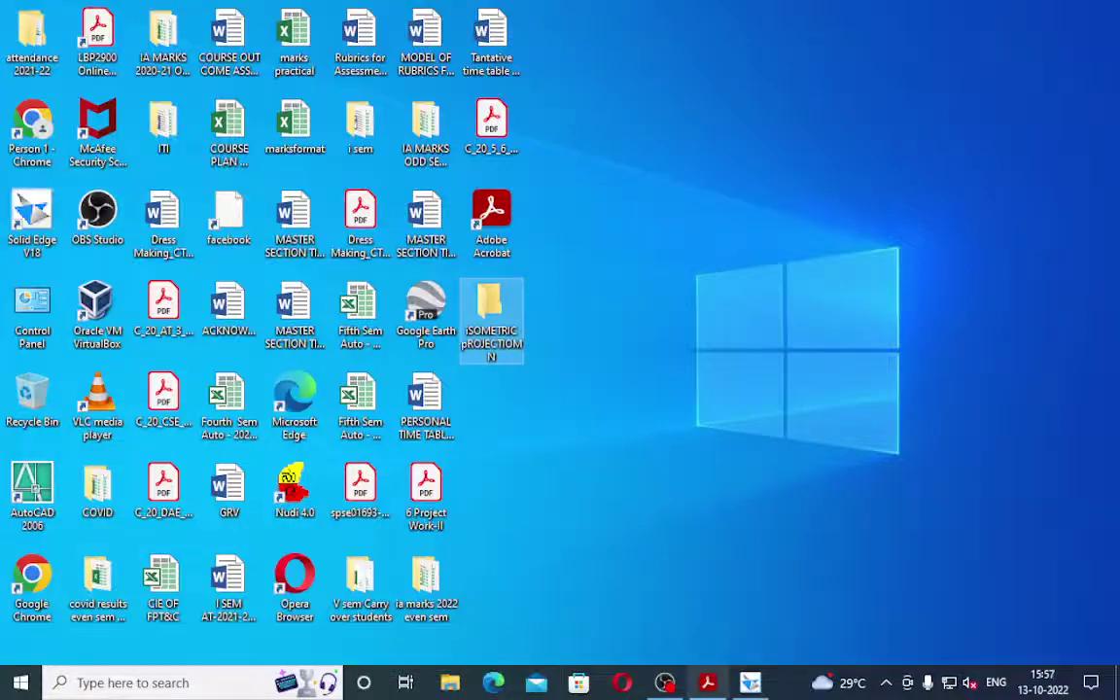
click(749, 683)
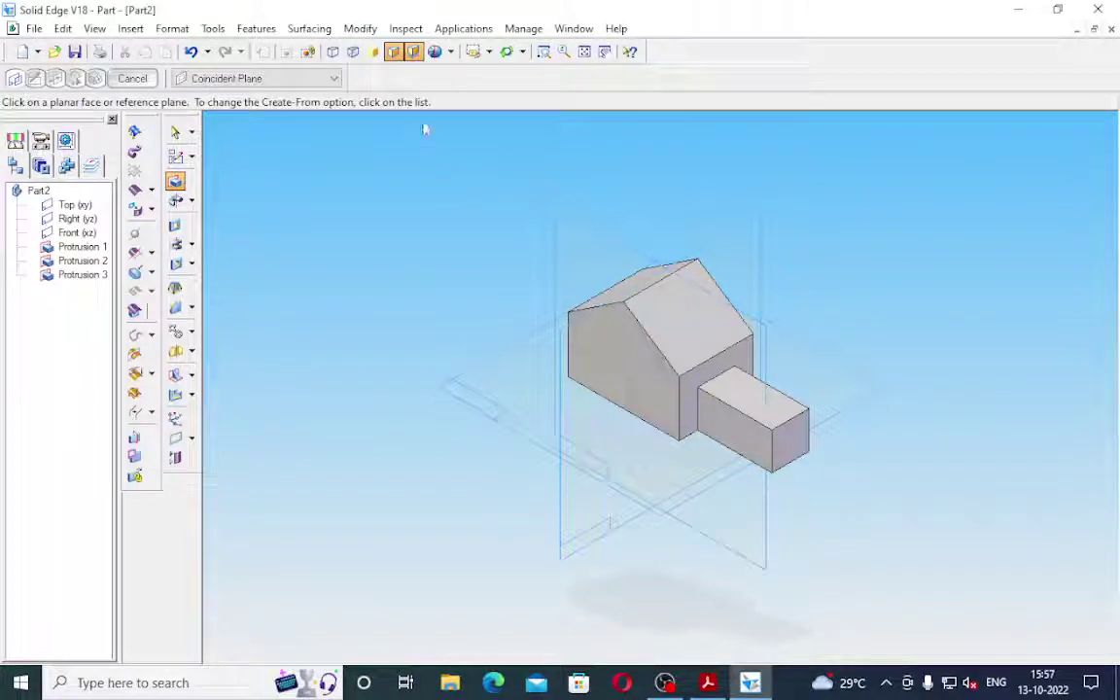
Examine the finished house model in the right, top, front and isometric views.
click(489, 52)
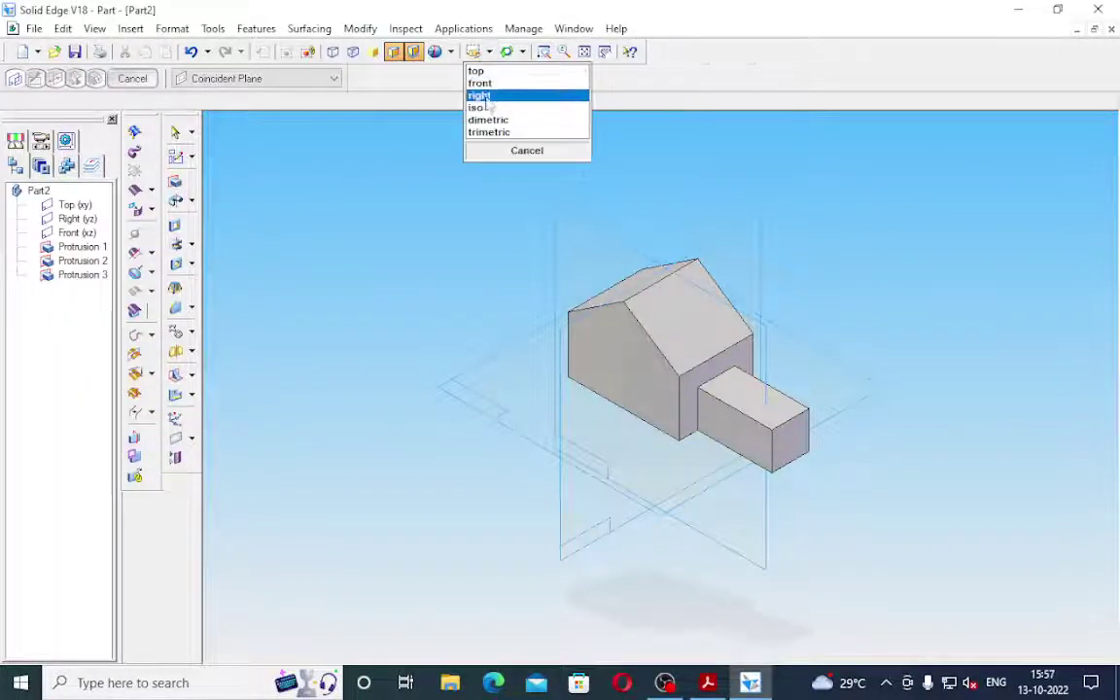
click(500, 95)
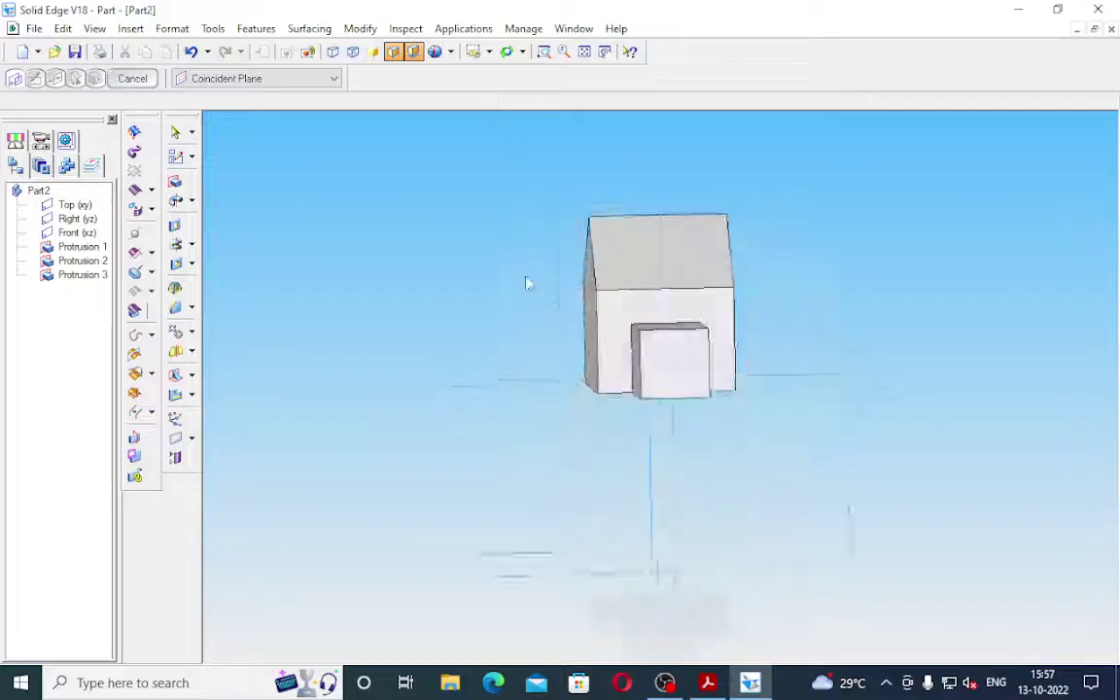
click(489, 52)
click(493, 74)
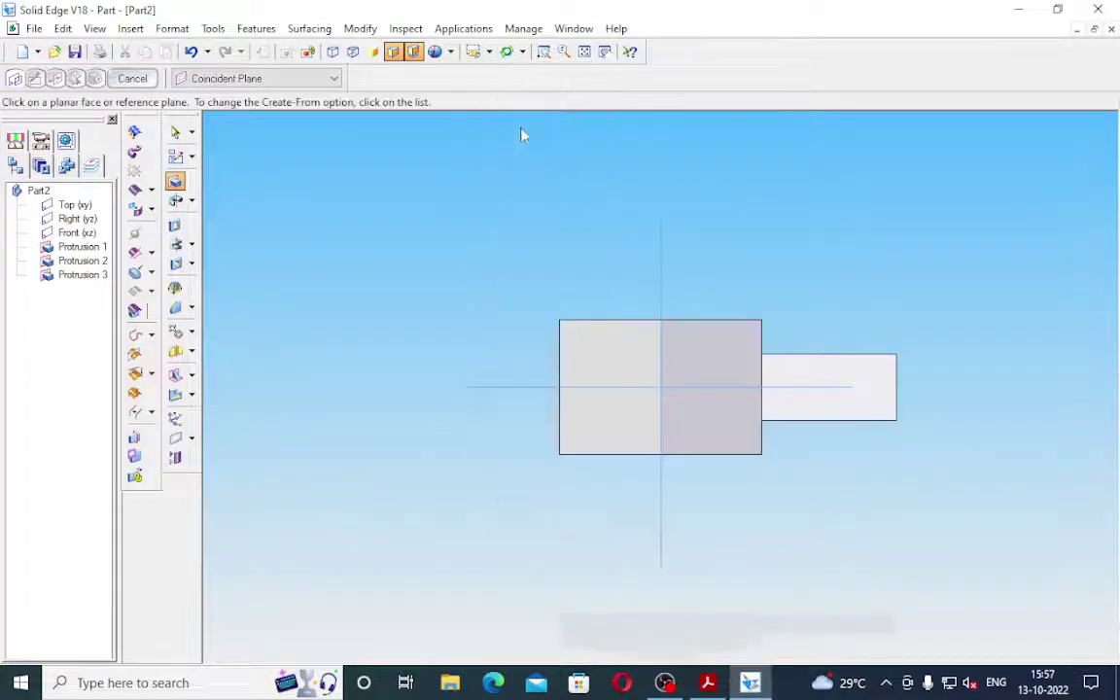
click(489, 53)
click(481, 83)
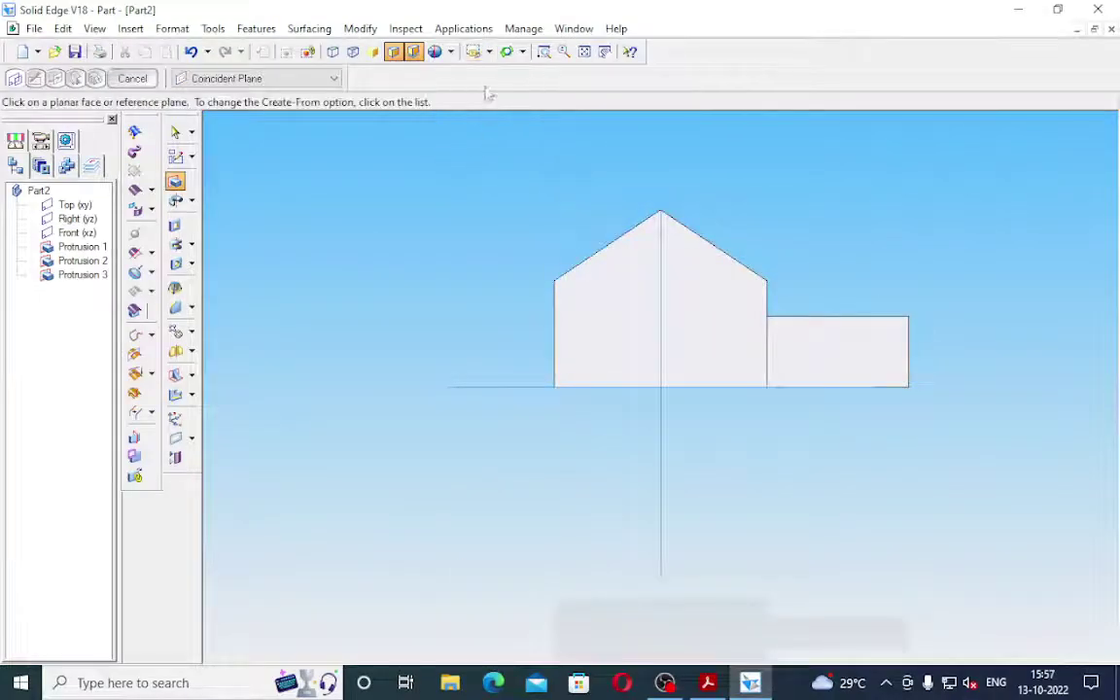
key(ctrl+i)
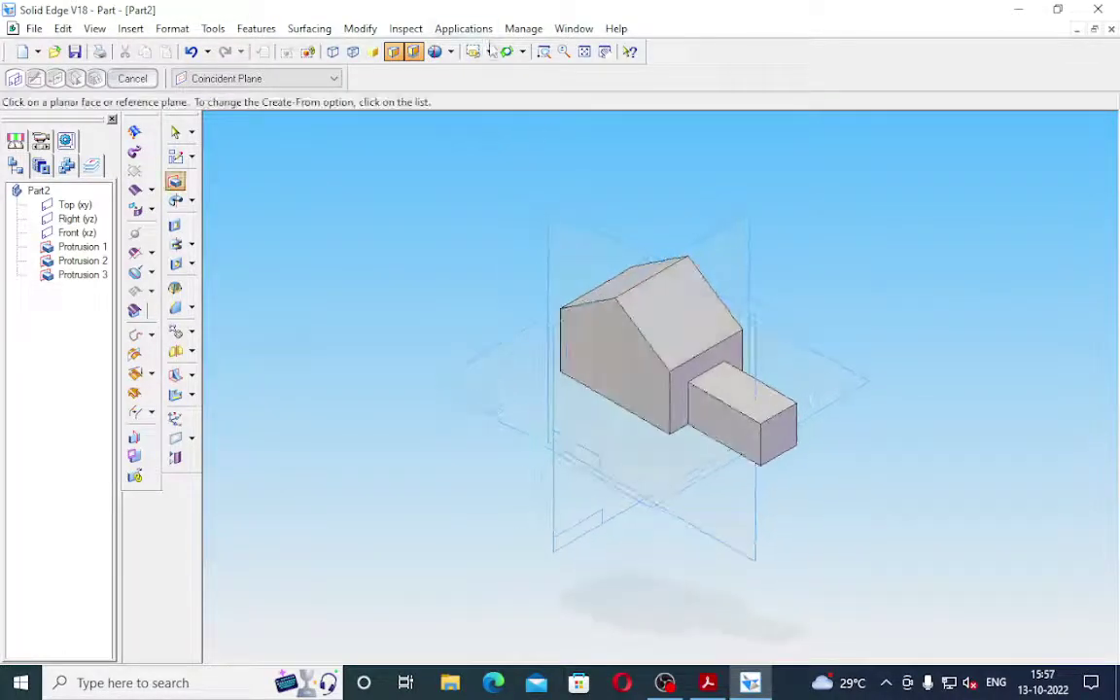
click(489, 52)
click(476, 107)
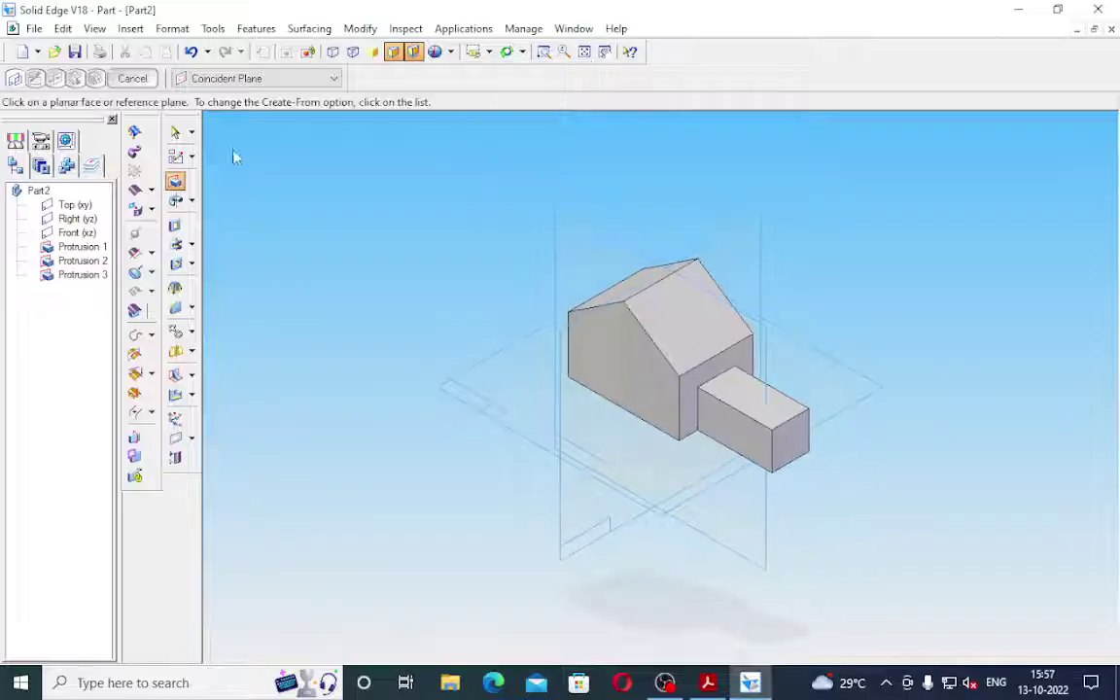
Start saving the part and enter a title beginning with "Part" in its summary properties.
click(75, 52)
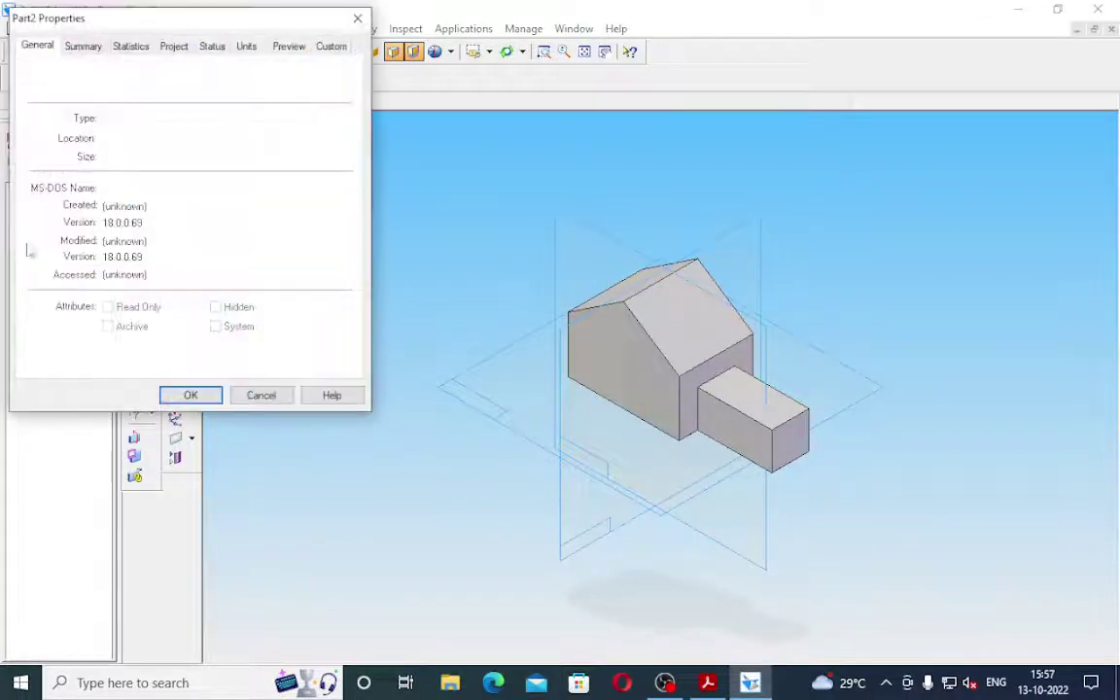
click(83, 47)
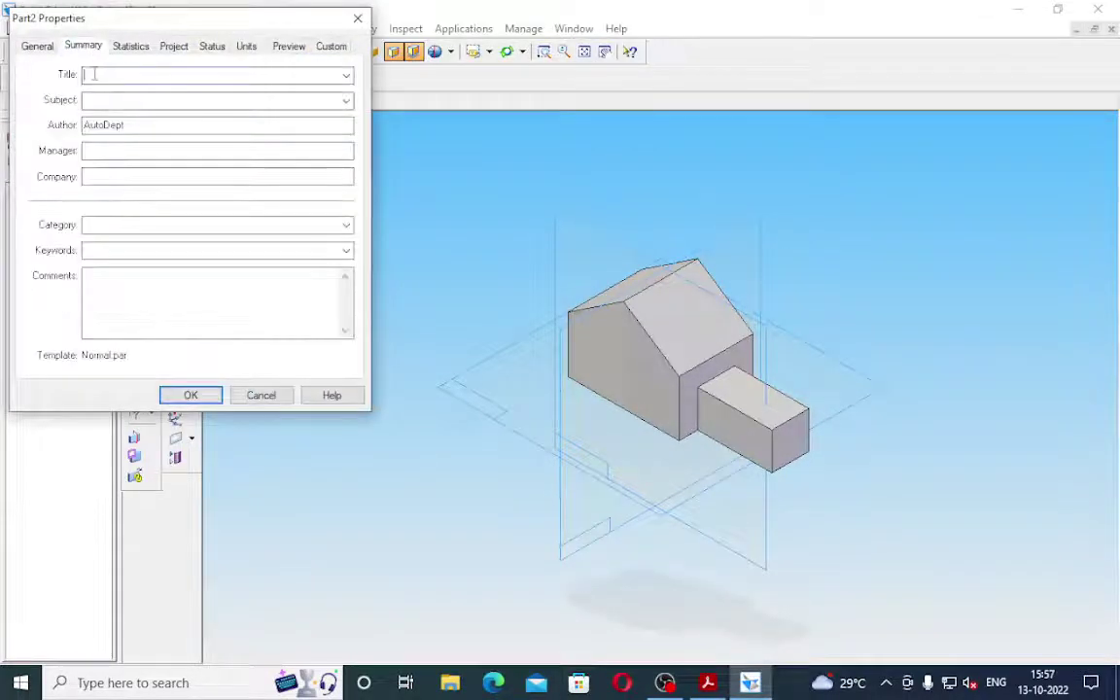
text(p)
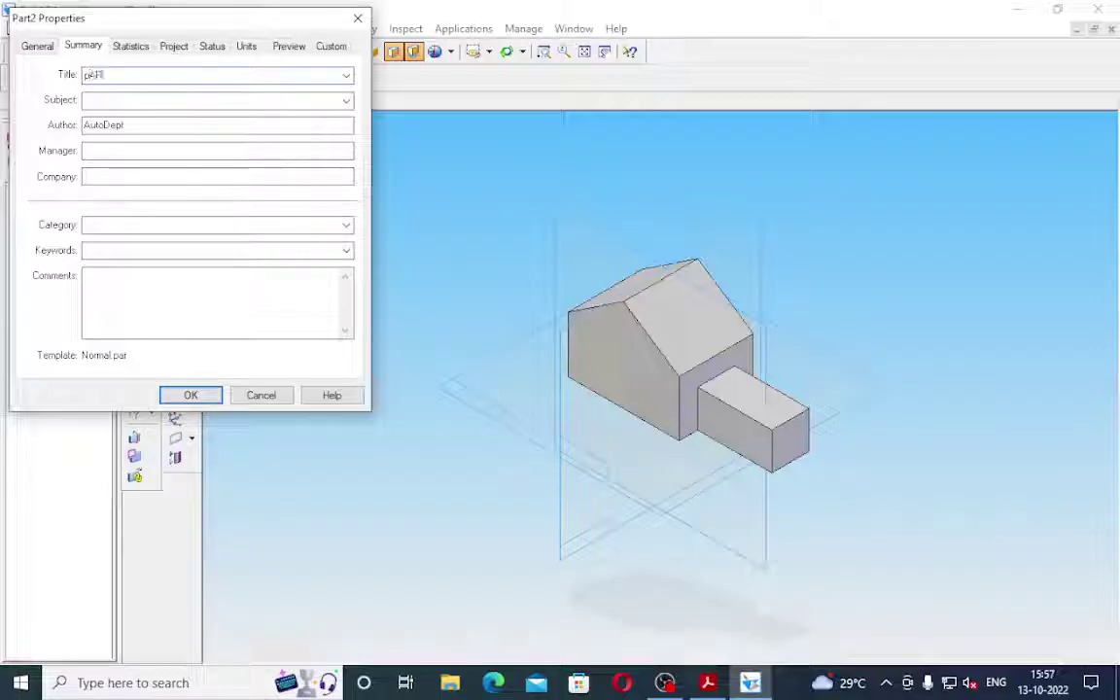
text(ART 4)
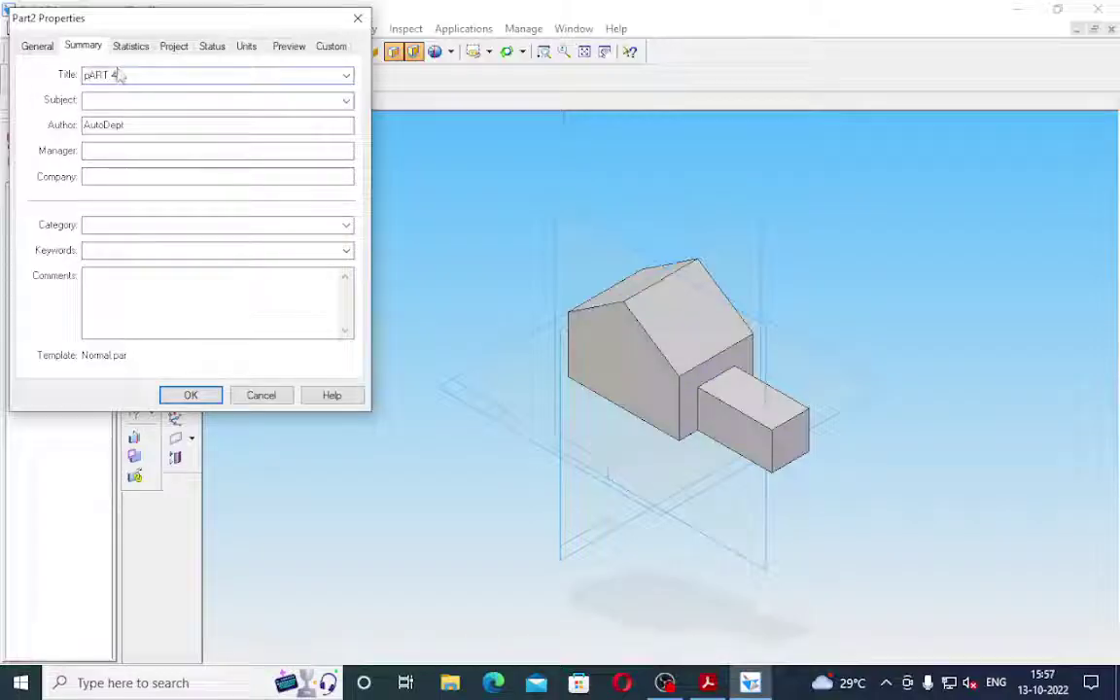
key(BackSpace)
key(BackSpace)
key(BackSpace)
key(BackSpace)
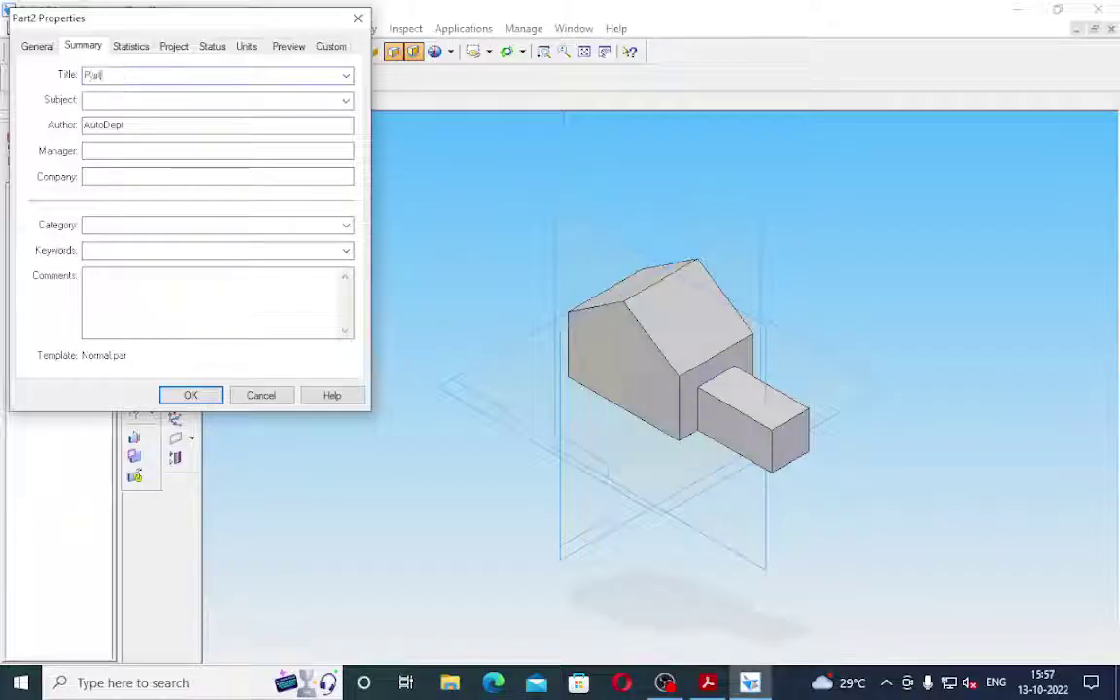
click(191, 394)
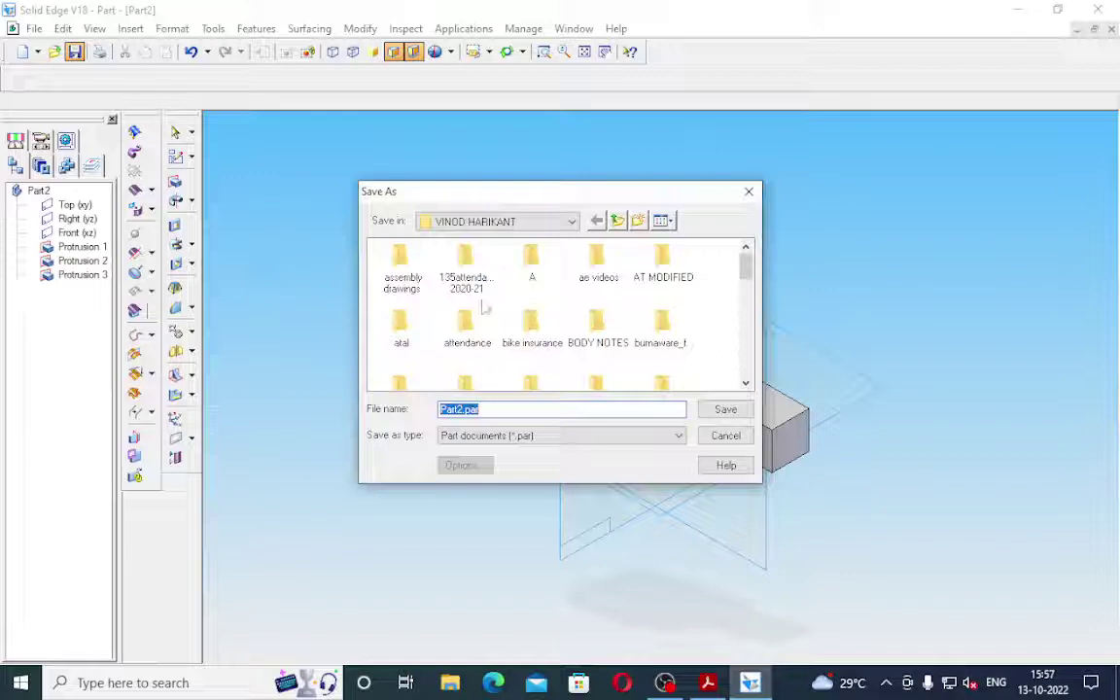
Save the part as Part4.par in the desktop folder "iSOMETRIC pROJECTIOMN".
click(570, 222)
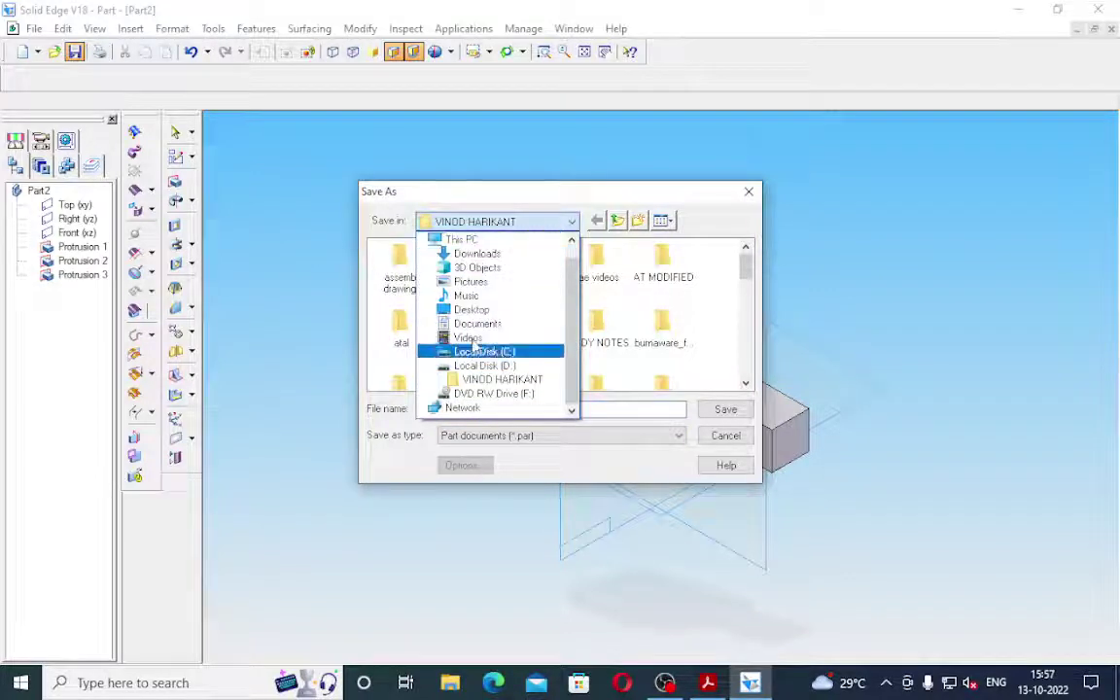
click(473, 309)
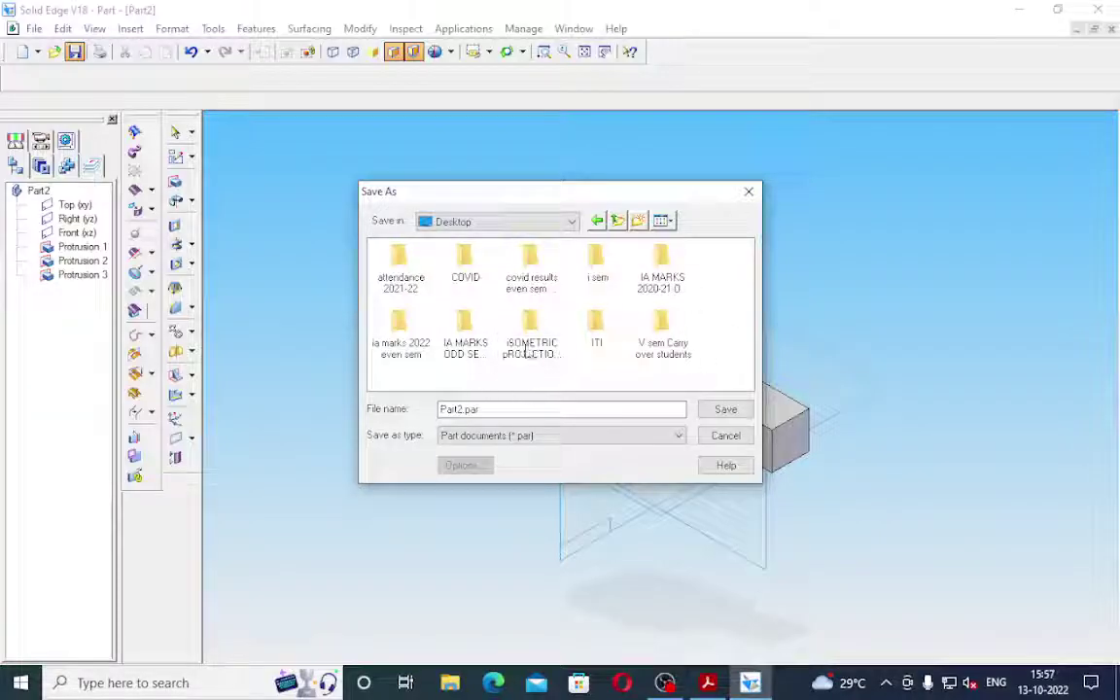
click(531, 334)
double_click(520, 343)
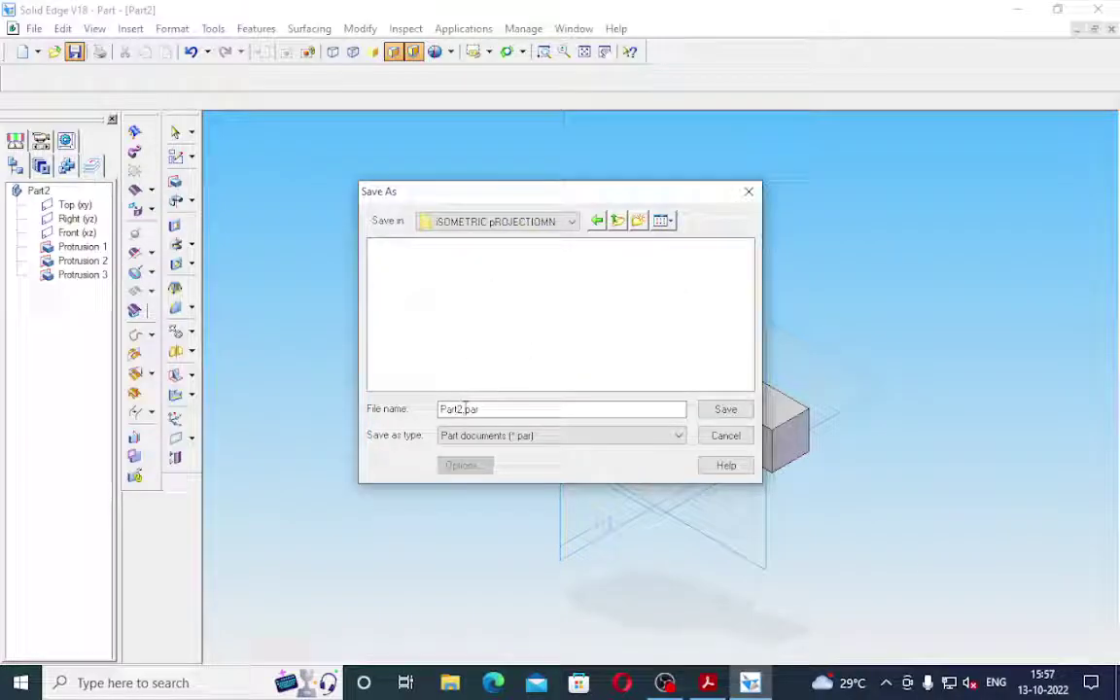
key(BackSpace)
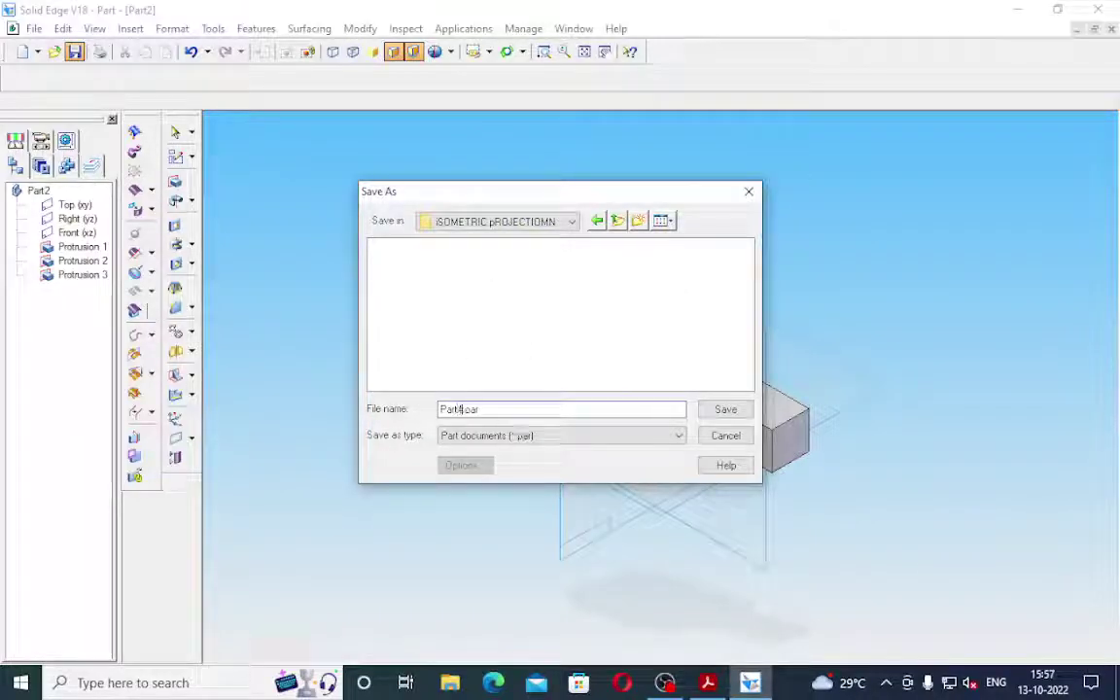
click(727, 410)
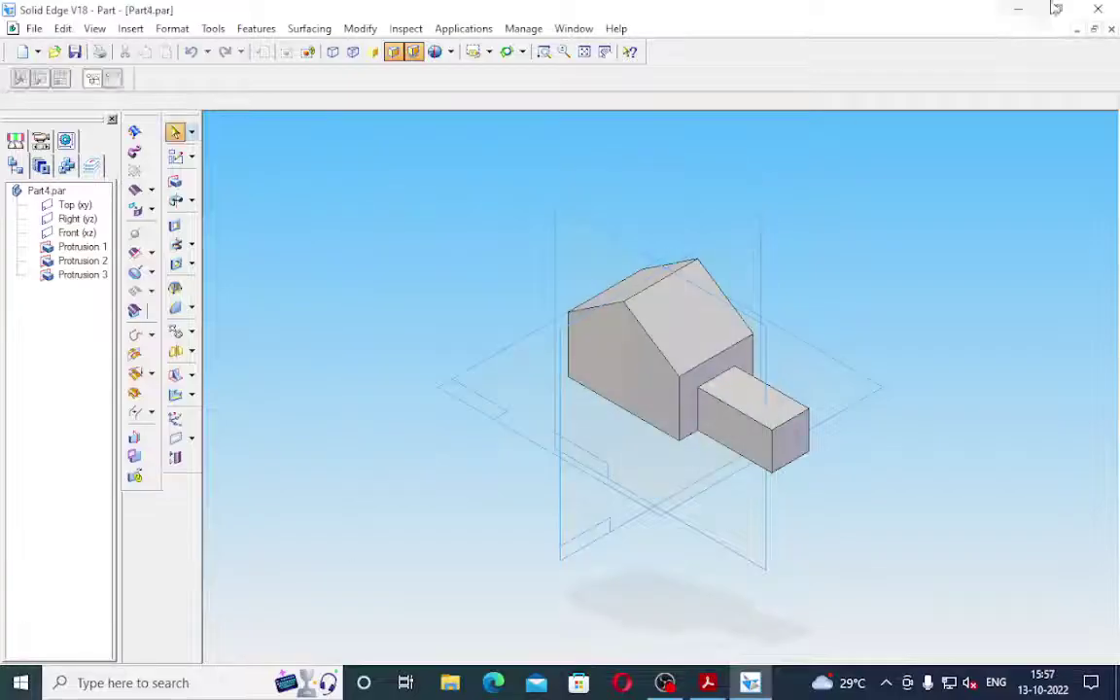
Create a drawing from the saved part, keeping the designed part option and choosing front as the primary view orientation.
click(34, 29)
click(96, 340)
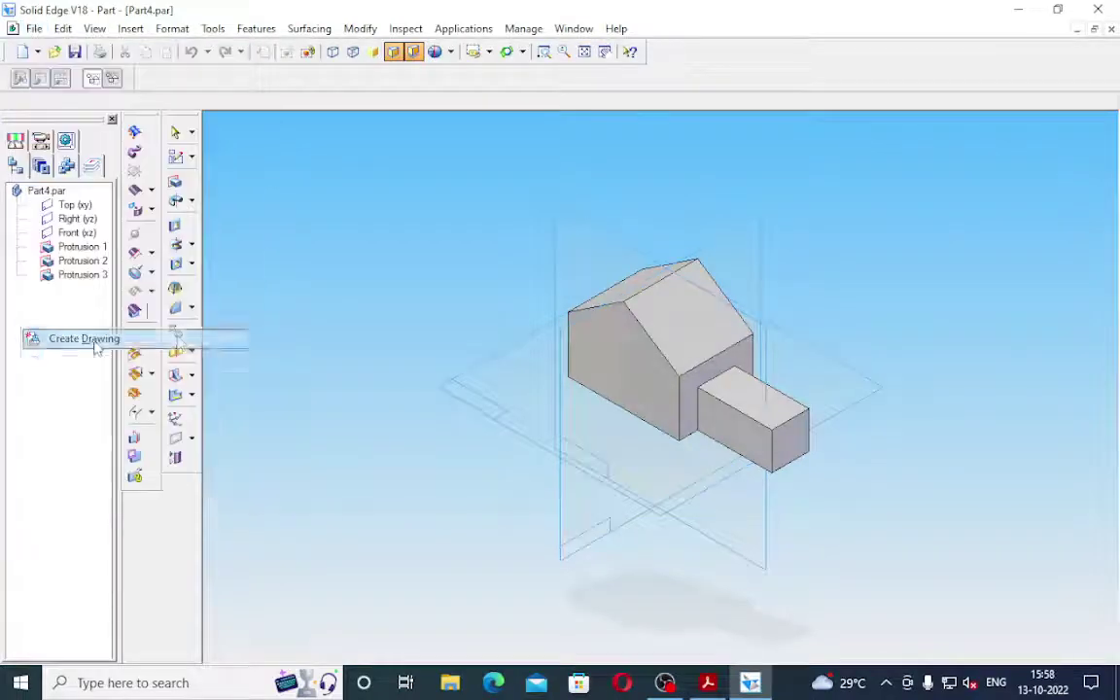
click(541, 374)
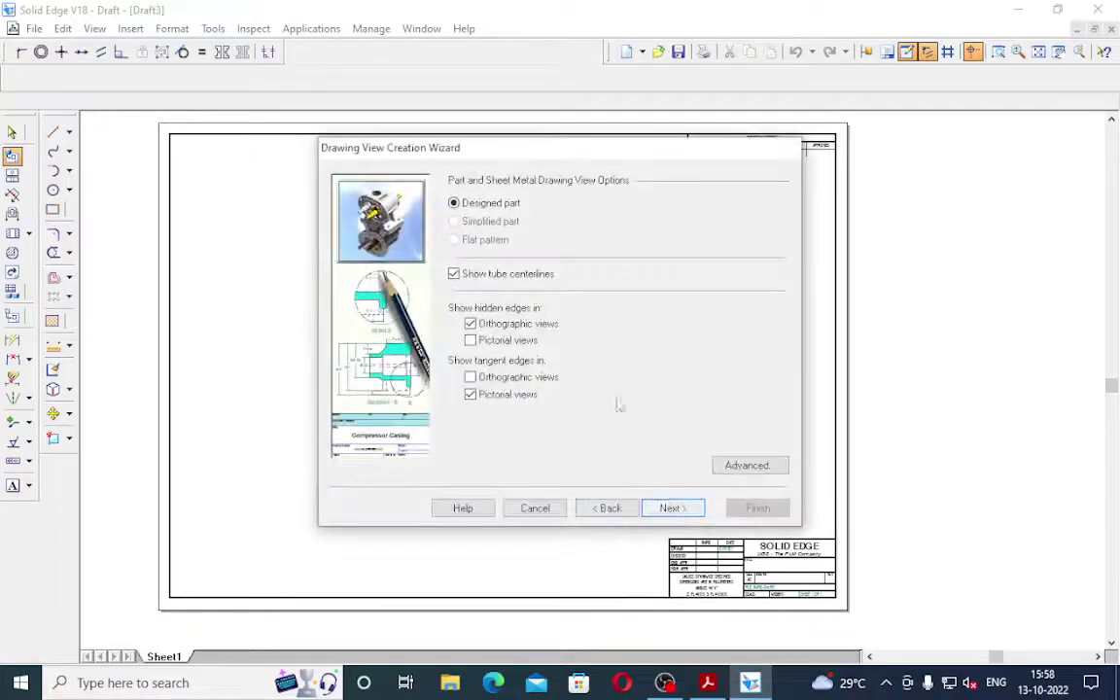
click(672, 507)
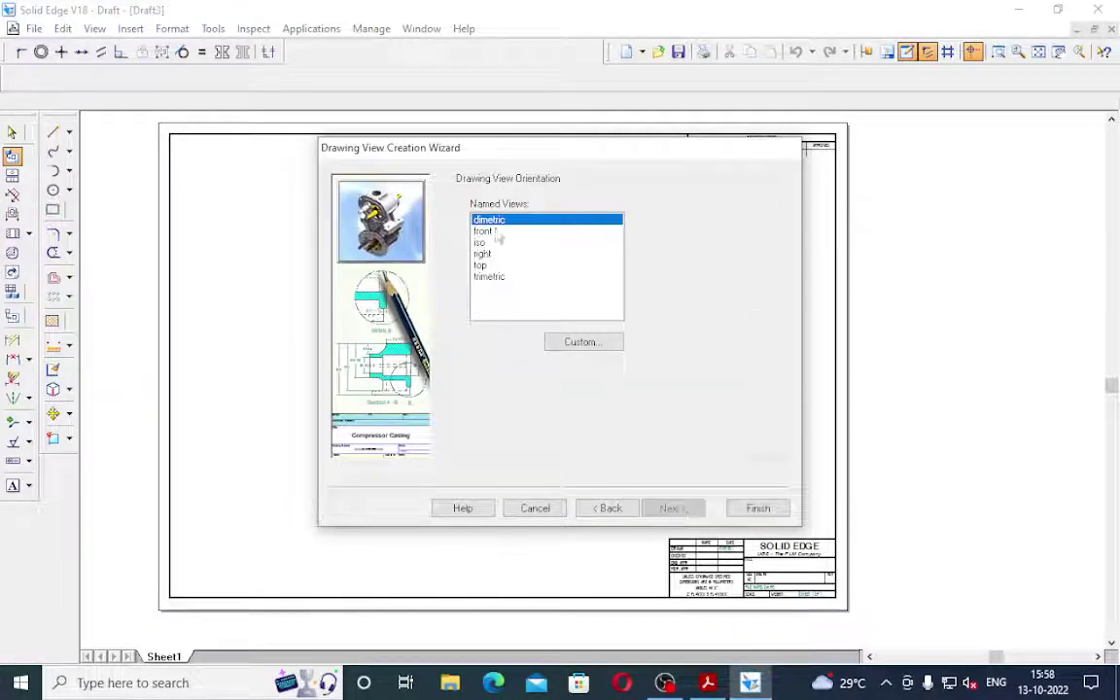
click(494, 232)
Include the side, top and isometric views in the layout and place the four views on the sheet at 1:1 scale.
click(670, 507)
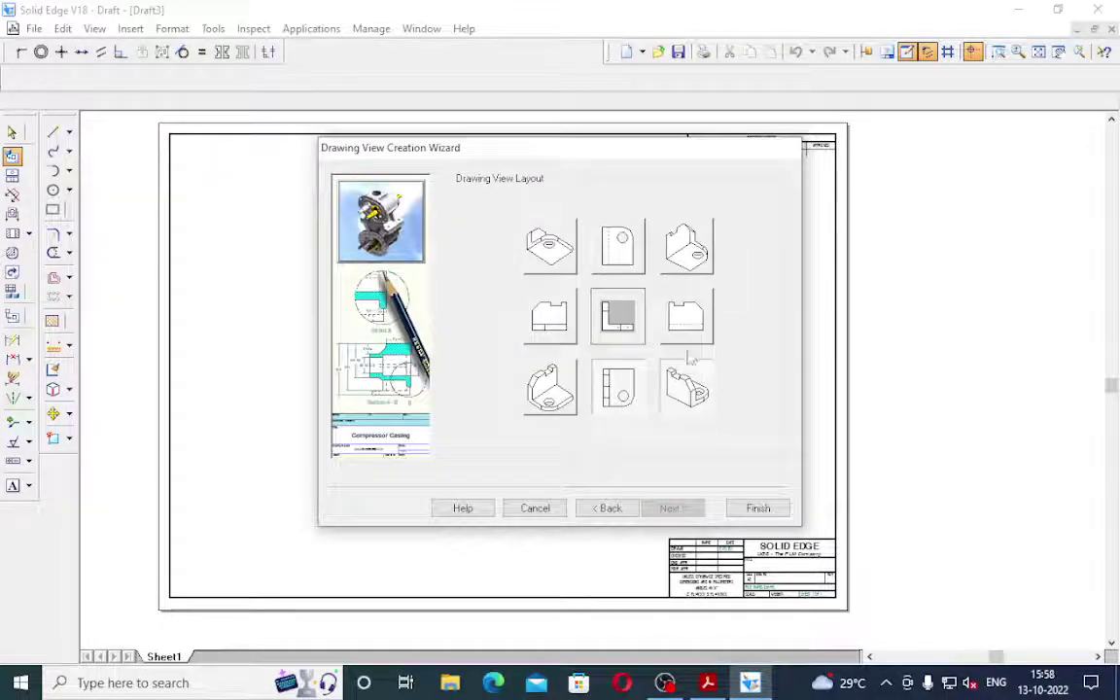
click(758, 509)
click(365, 279)
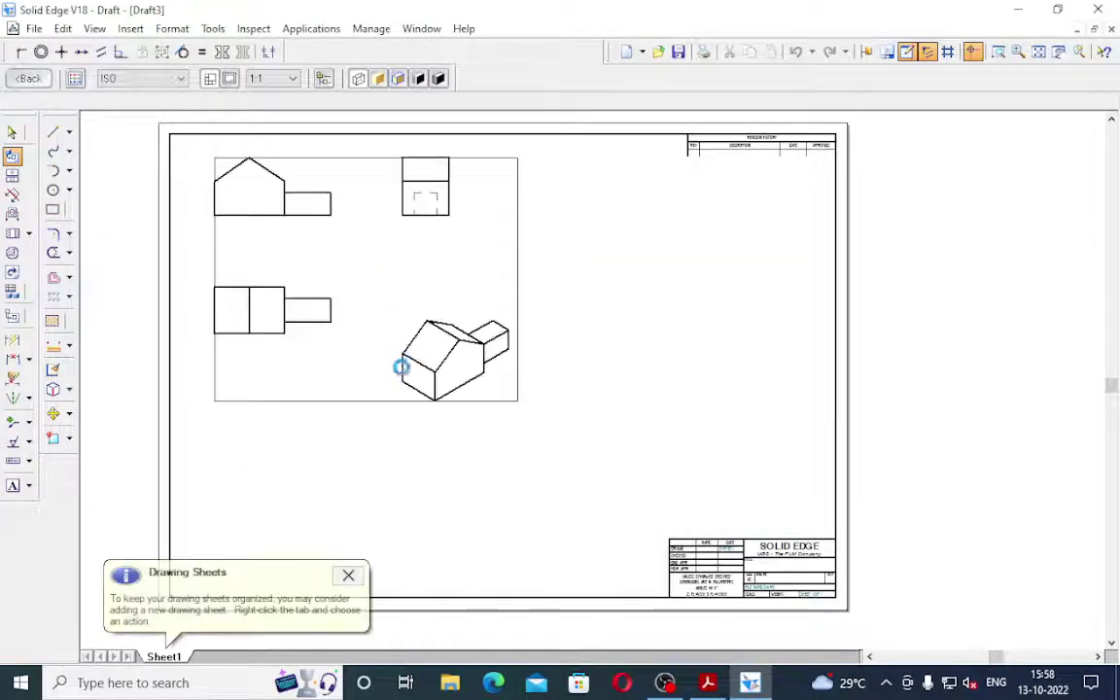
click(346, 574)
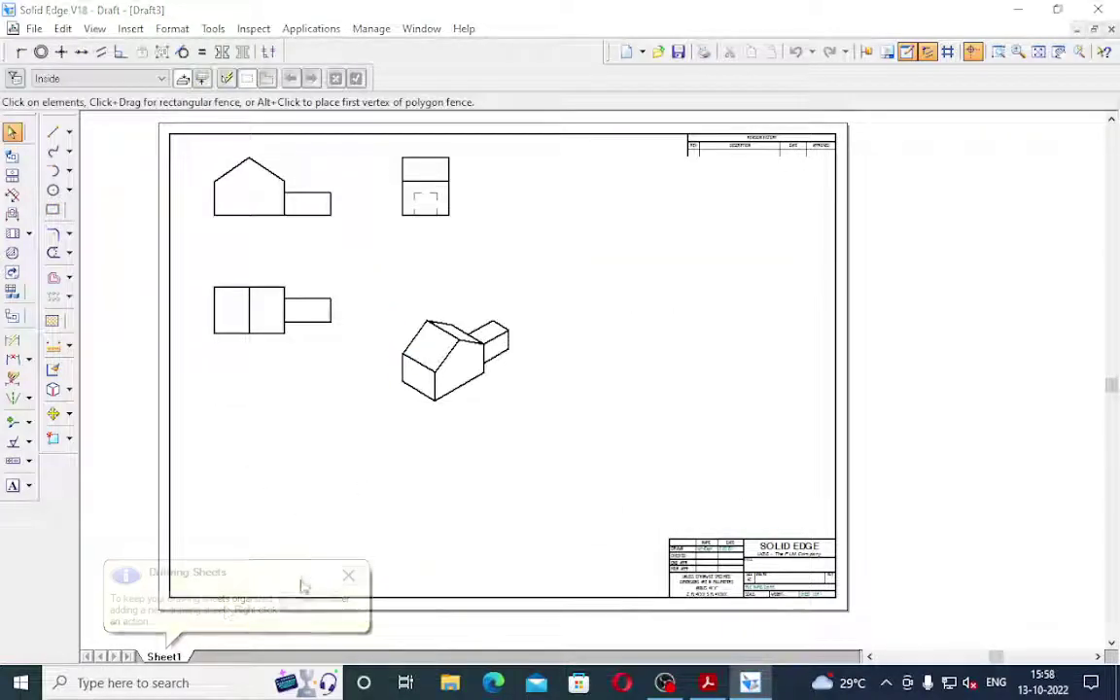
Change Sheet1 to the A4-Sheet background and turn off the background display.
right_click(160, 657)
click(189, 640)
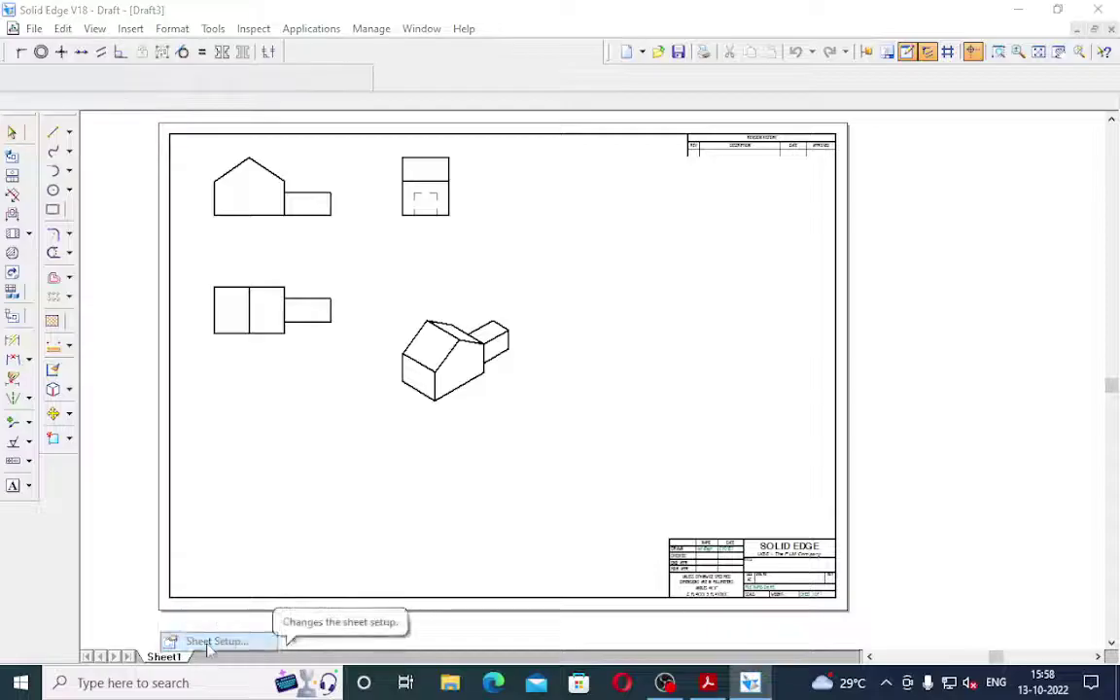
click(575, 264)
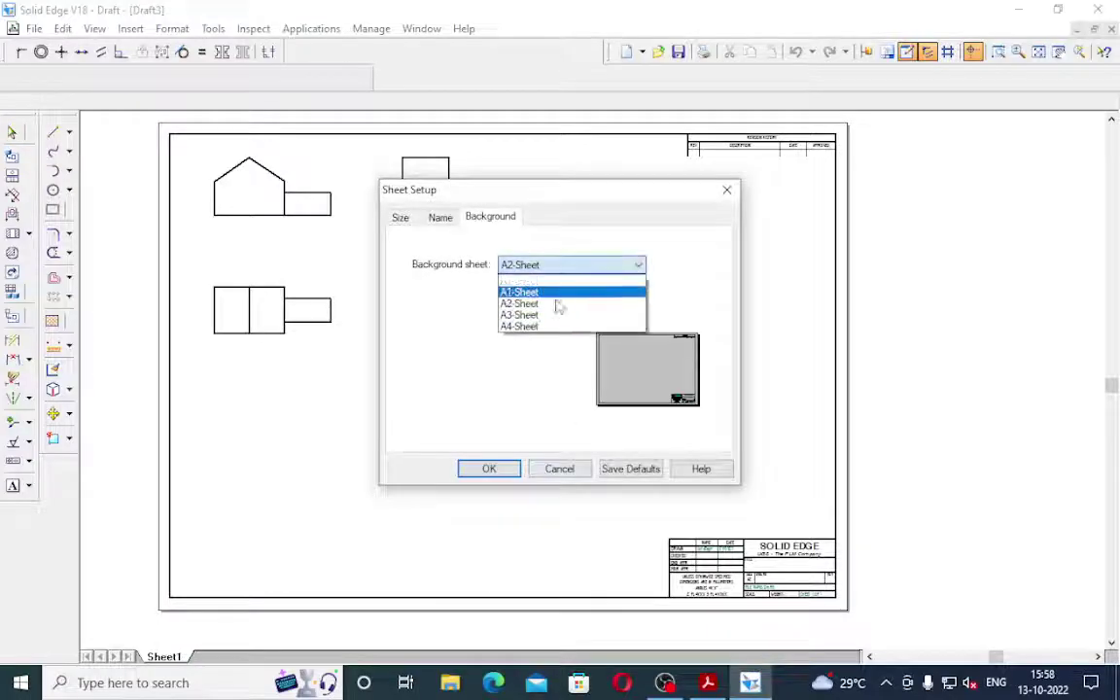
click(520, 327)
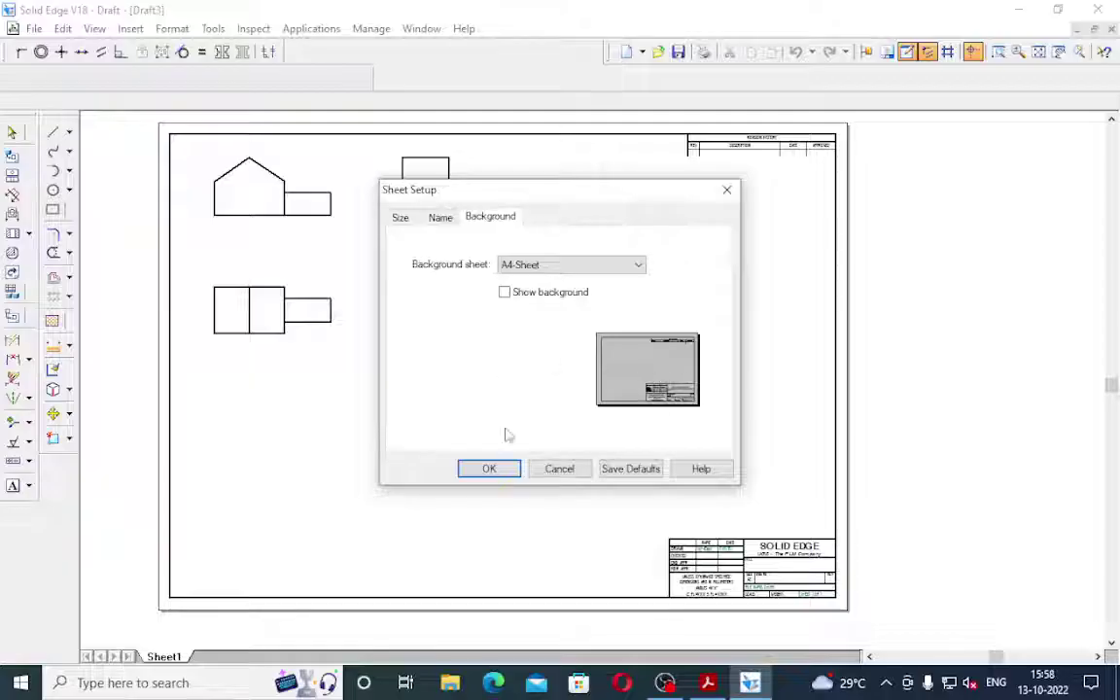
click(489, 469)
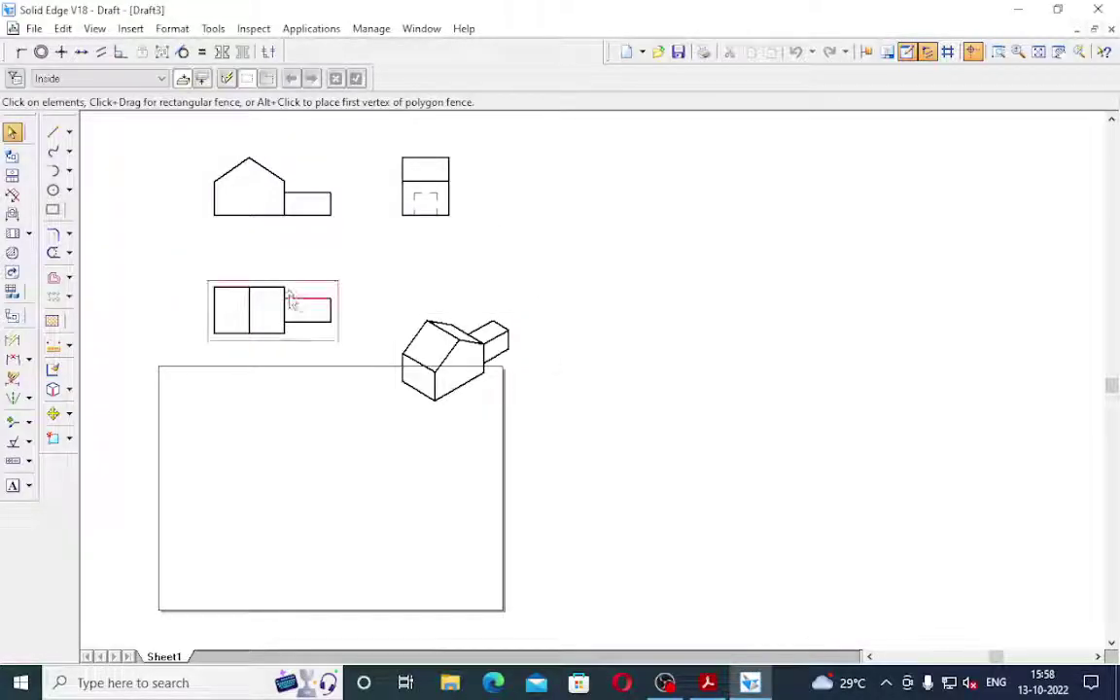
Move the top, front, side and isometric views inside the A4 sheet, with the isometric view beside the top view.
mouse_move(250, 311)
mouse_down()
mouse_move(221, 552)
mouse_move(214, 535)
mouse_up()
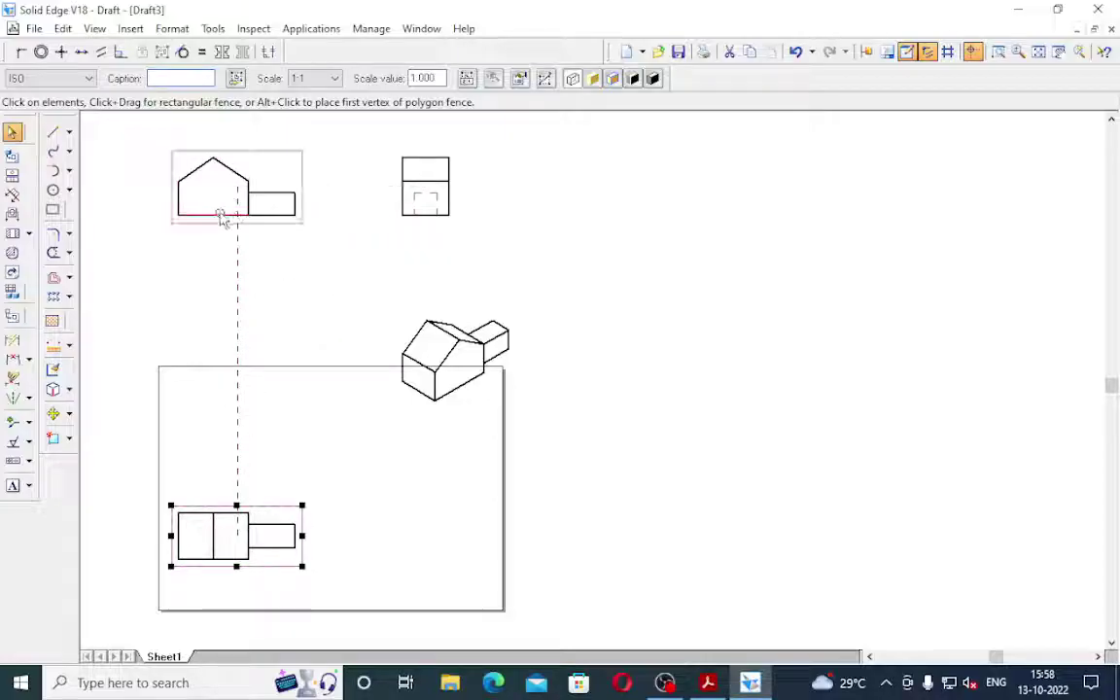
drag(222, 219, 221, 464)
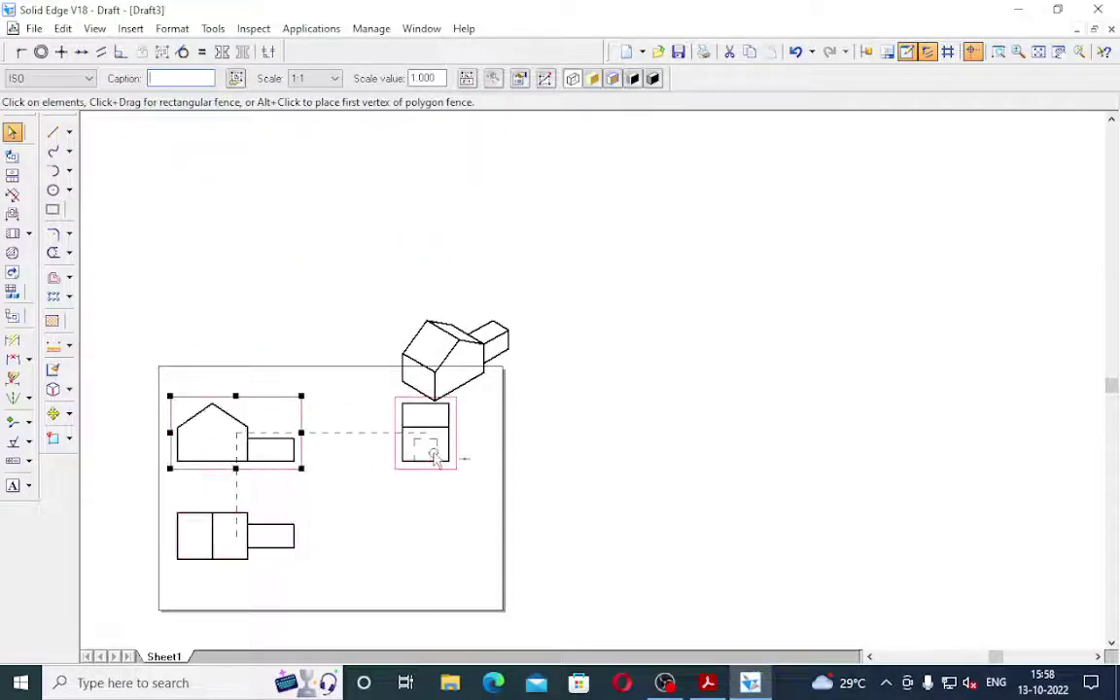
drag(434, 460, 379, 460)
click(450, 359)
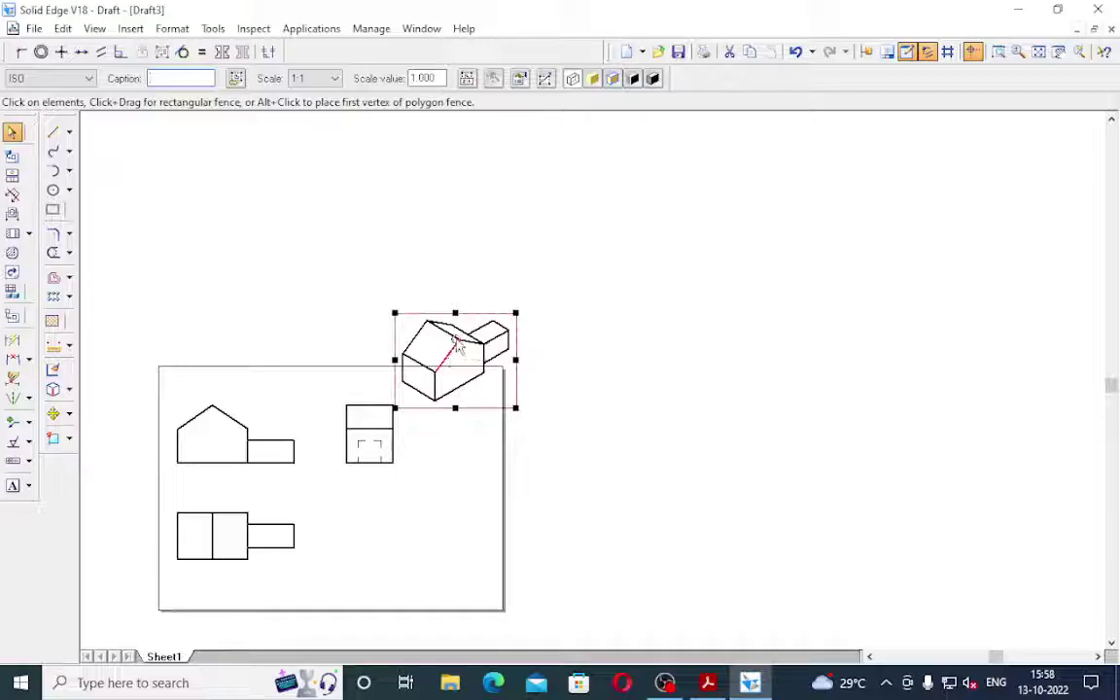
drag(459, 346, 410, 531)
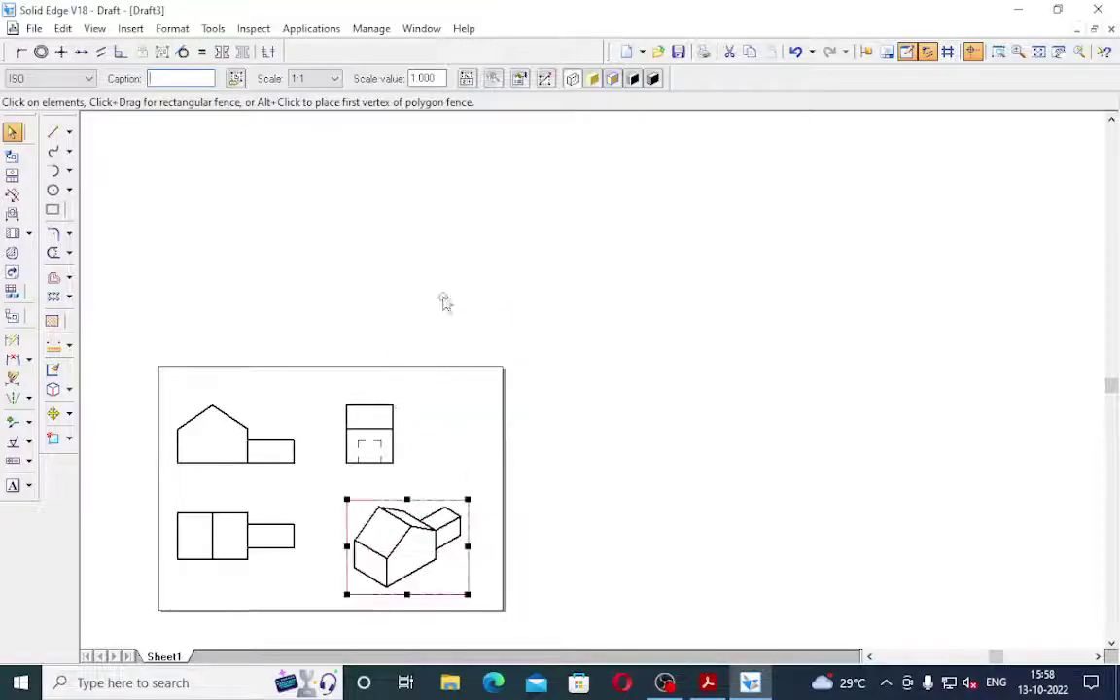
Shade the isometric view with visible edges and update its display.
click(1038, 51)
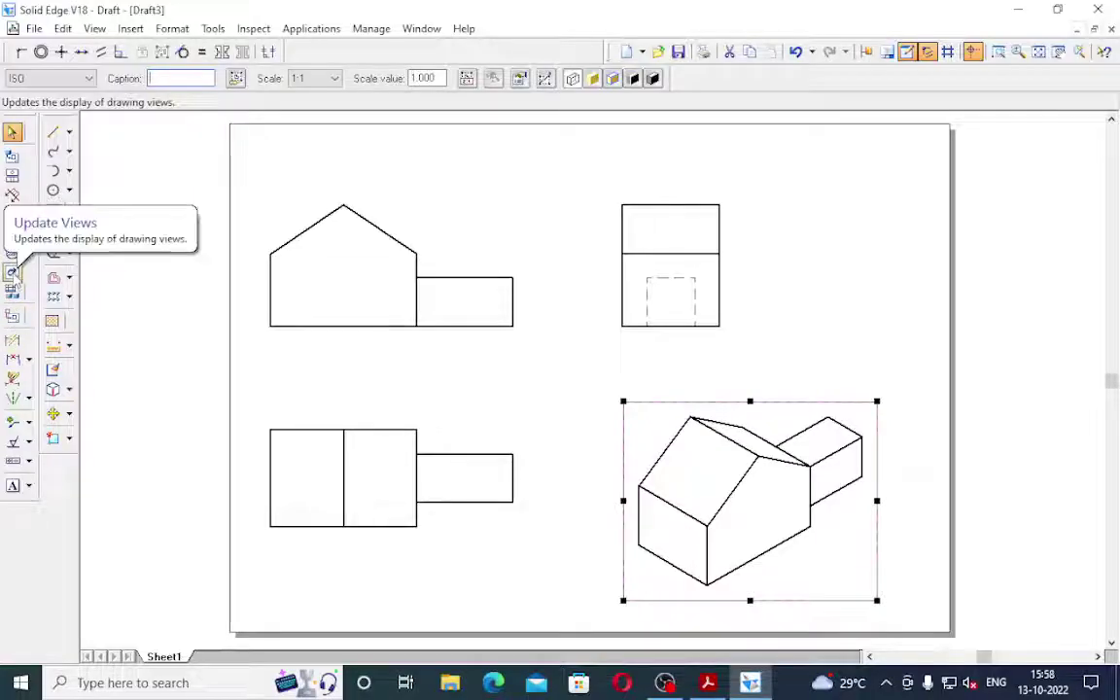
click(614, 81)
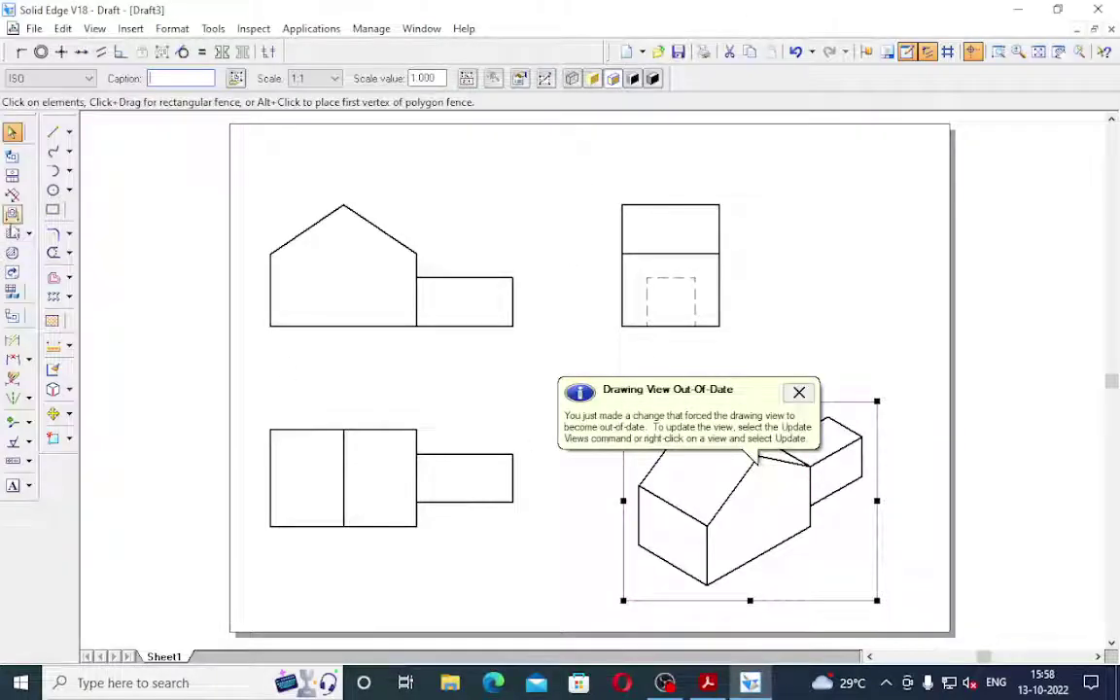
click(13, 254)
click(699, 465)
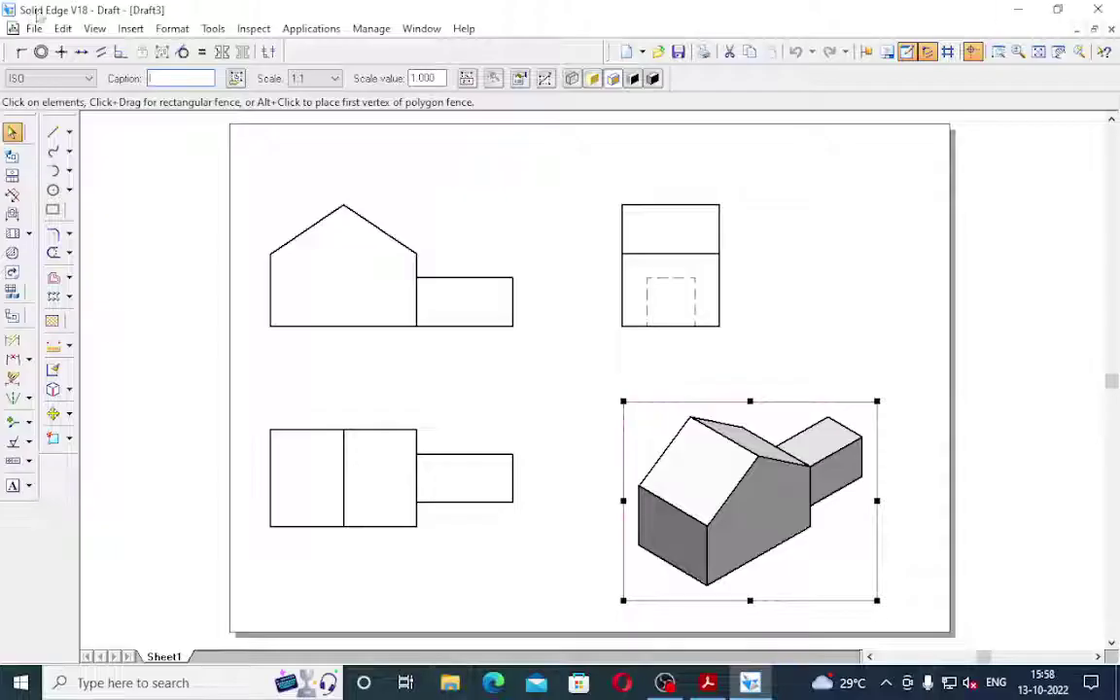
Place a wide text box with 3.50 mm text along the sheet's upper edge, above the front and side views.
click(13, 486)
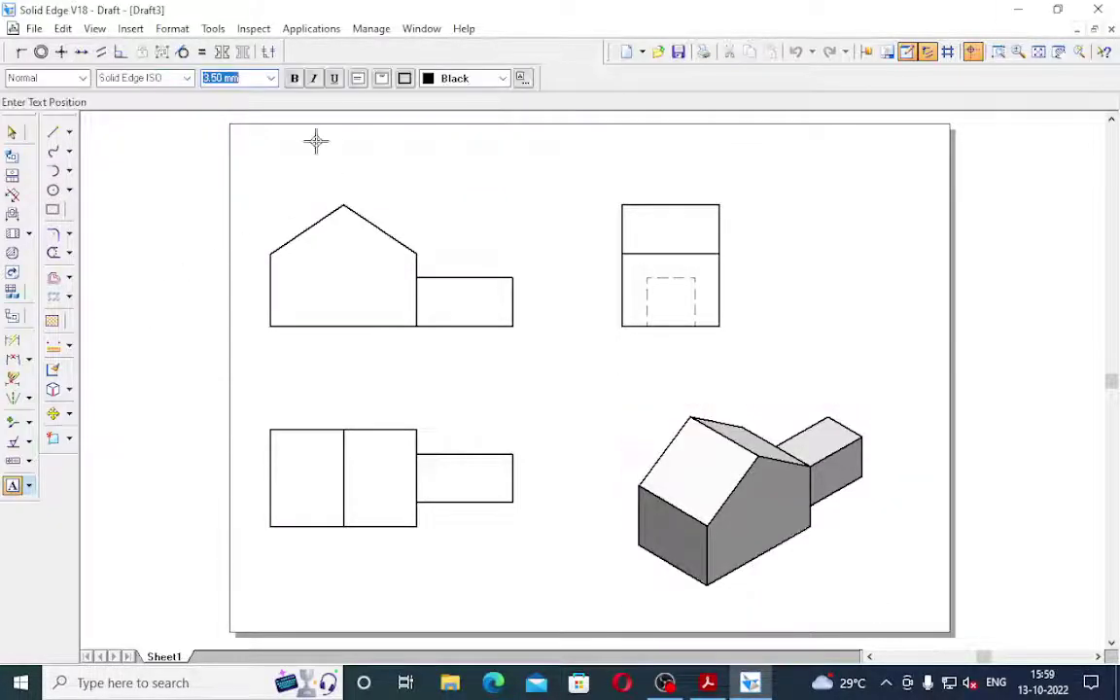
drag(318, 135, 697, 183)
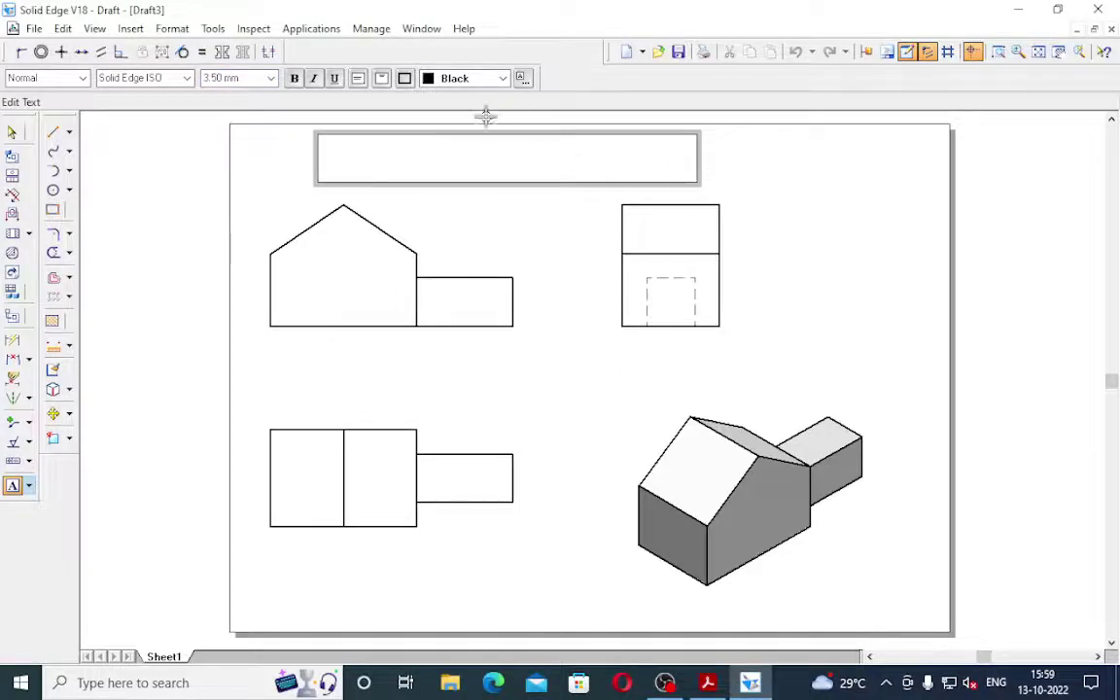